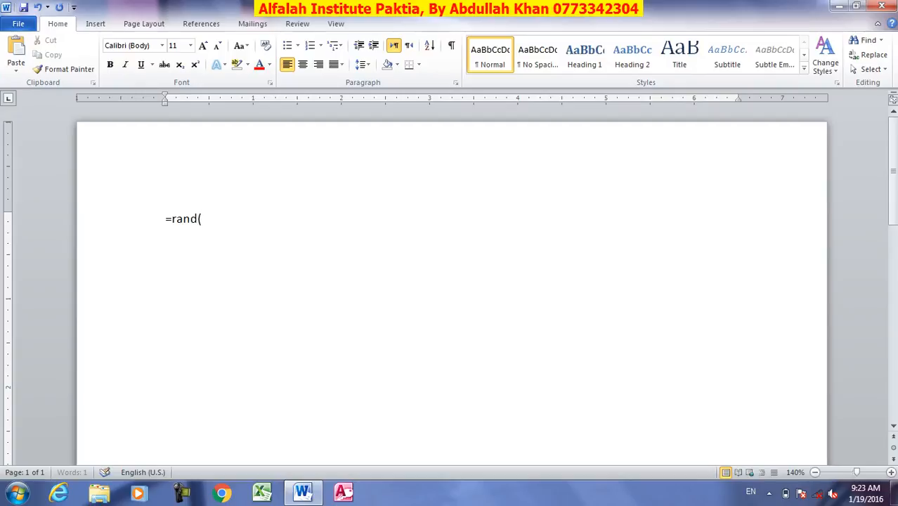
Generate sample paragraphs in the blank document with the =rand() formula
text(\)
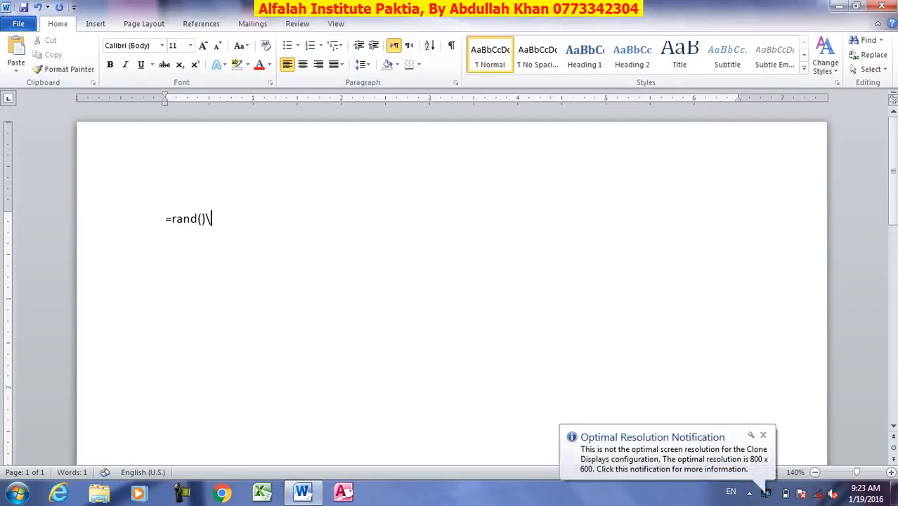
key(BackSpace)
key(Return)
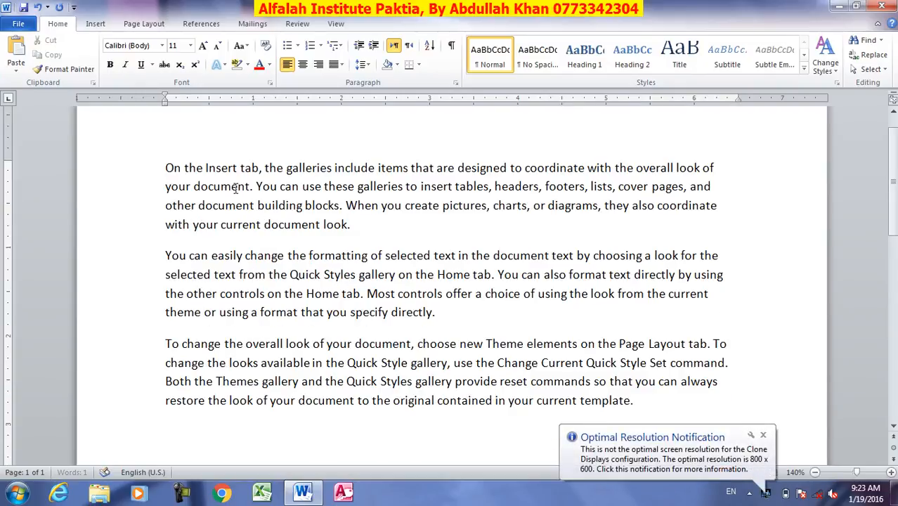
Open Advanced Find and search for the next occurrence of "you" in the text
click(883, 41)
click(853, 71)
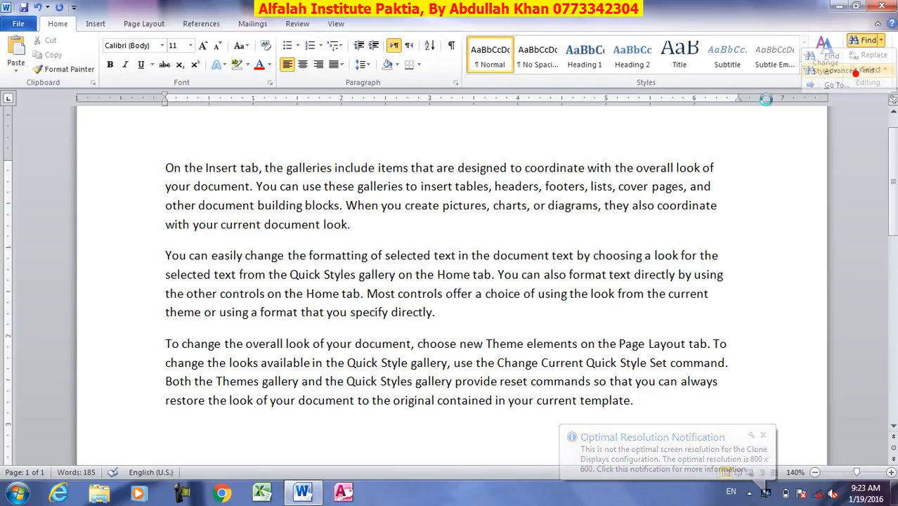
drag(413, 173, 531, 129)
text(you)
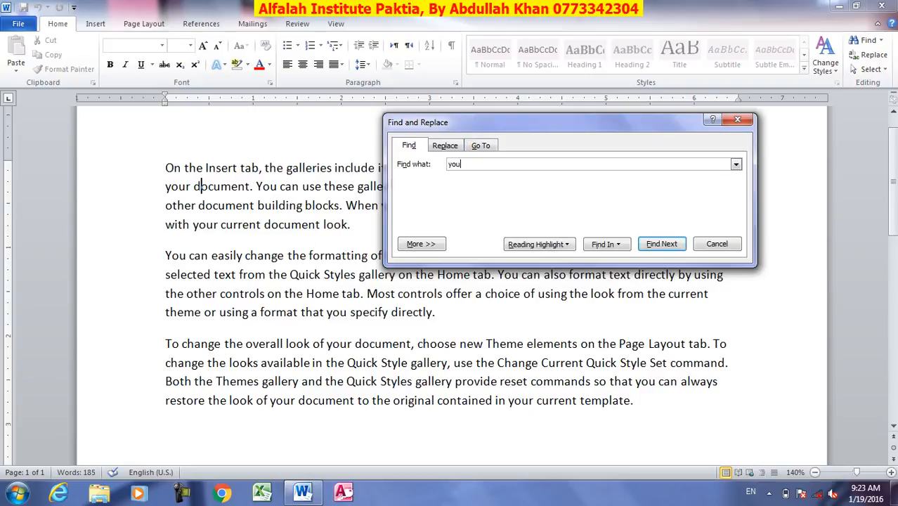
click(673, 246)
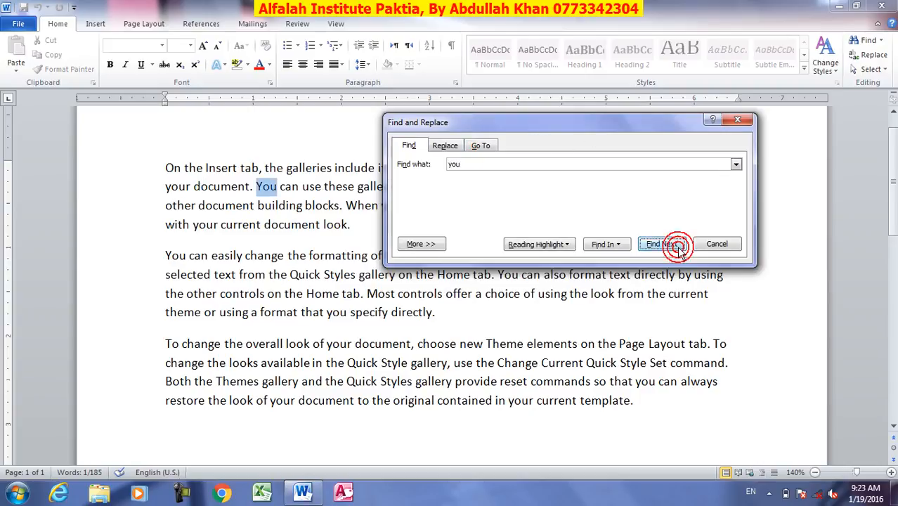
click(237, 194)
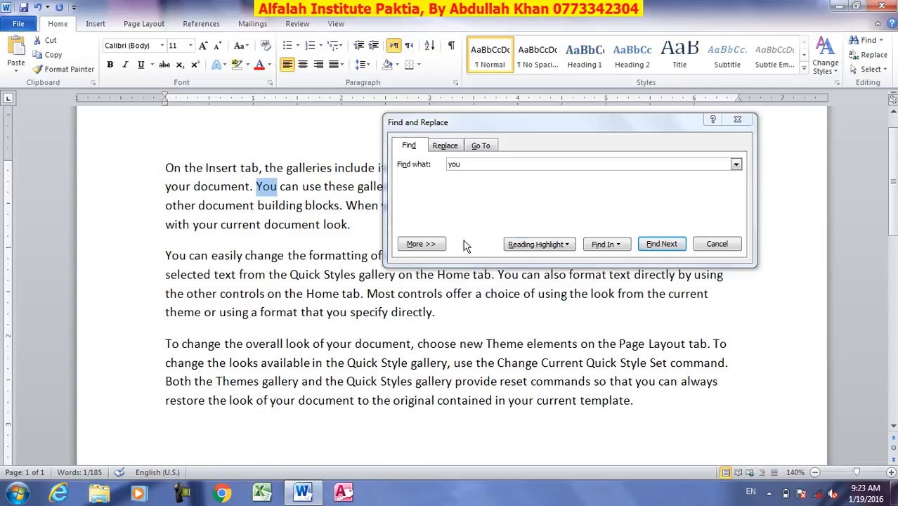
Find all occurrences of "you" in the main document at once
click(602, 245)
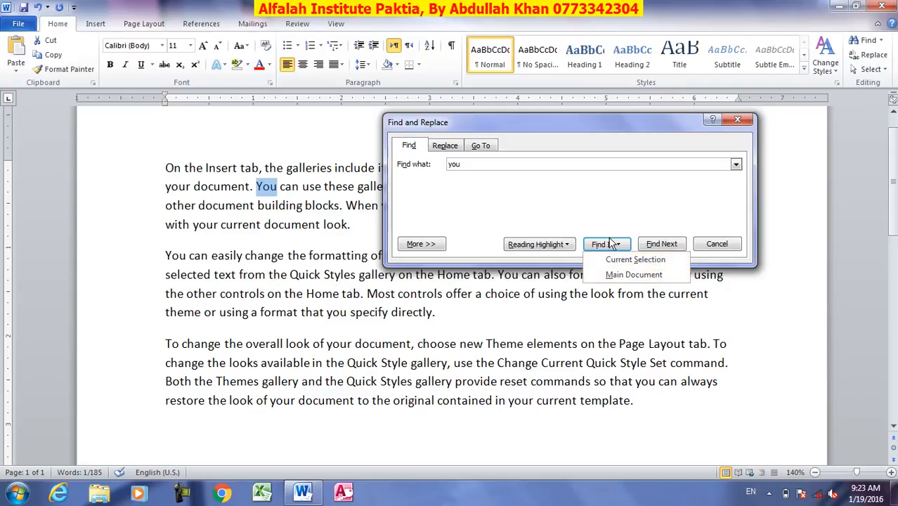
click(621, 275)
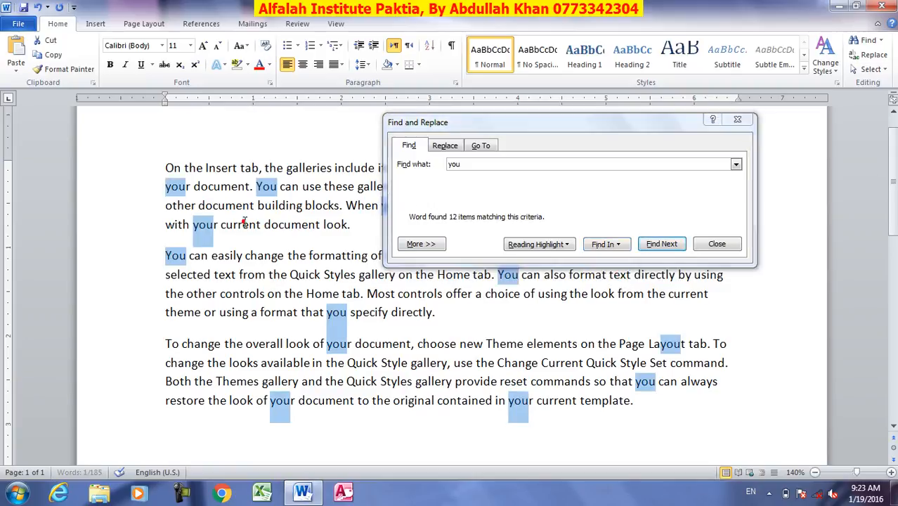
click(527, 210)
Highlight all occurrences of "you" with Reading Highlight and clear the highlighting again
click(564, 245)
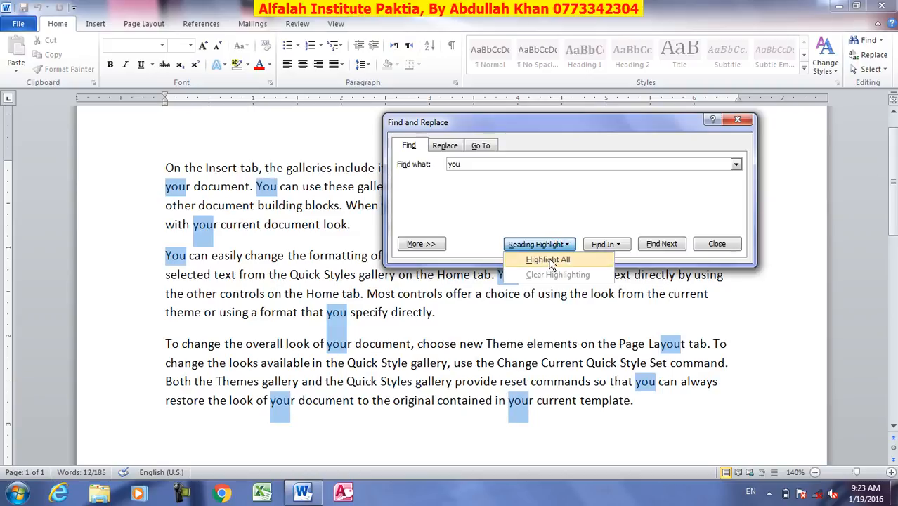
click(551, 261)
click(257, 294)
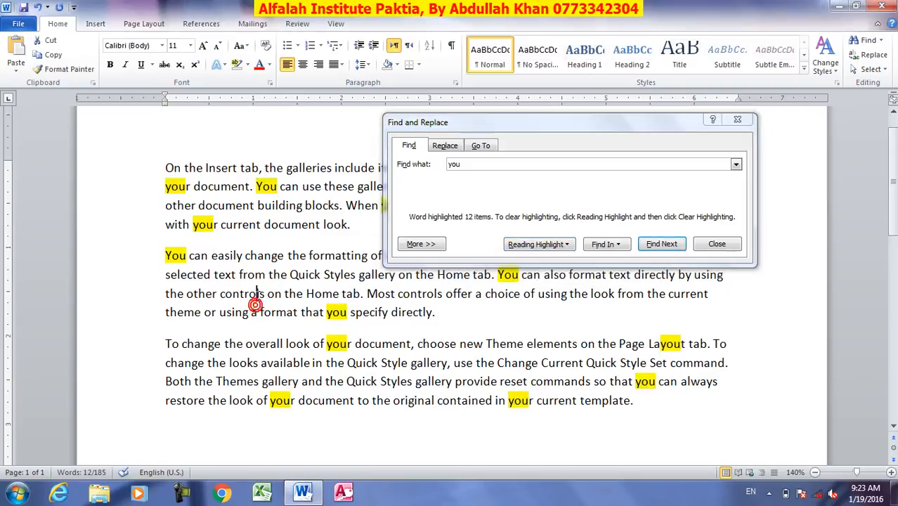
click(564, 244)
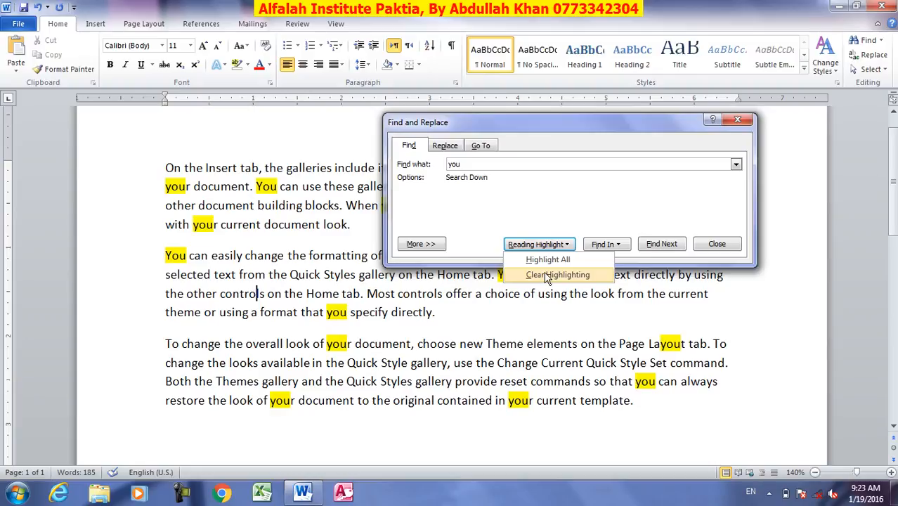
click(544, 276)
Search for the following occurrences of "you" one by one and place the cursor back at "Insert" in the first line
click(661, 244)
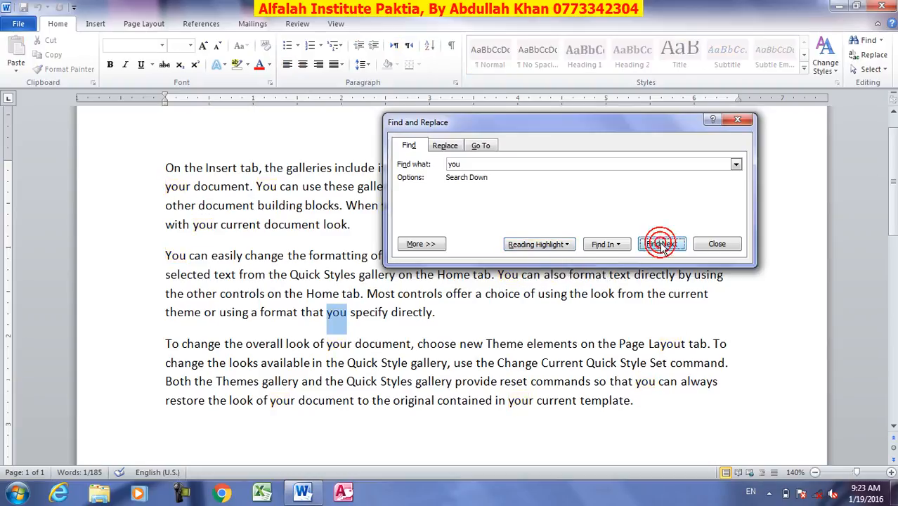
click(661, 244)
click(206, 169)
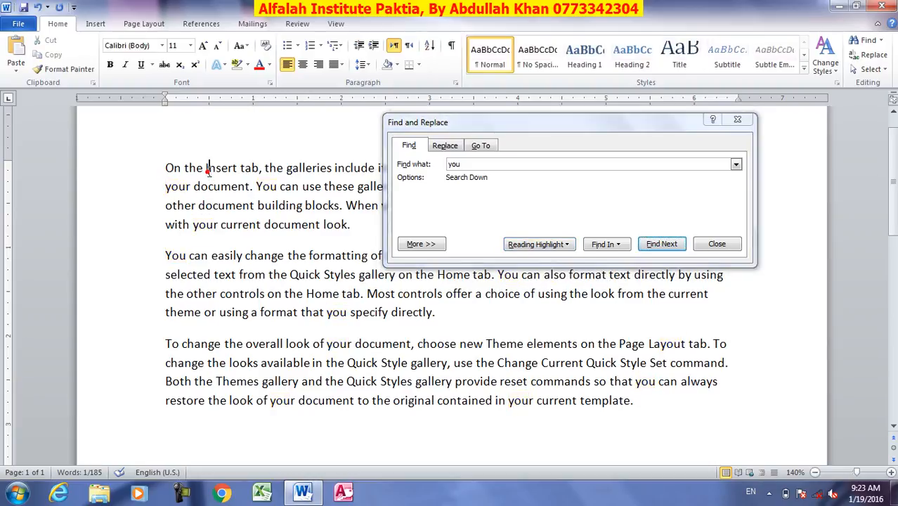
Expand the search options and find the next two occurrences of "you" with the search direction set to All
click(419, 245)
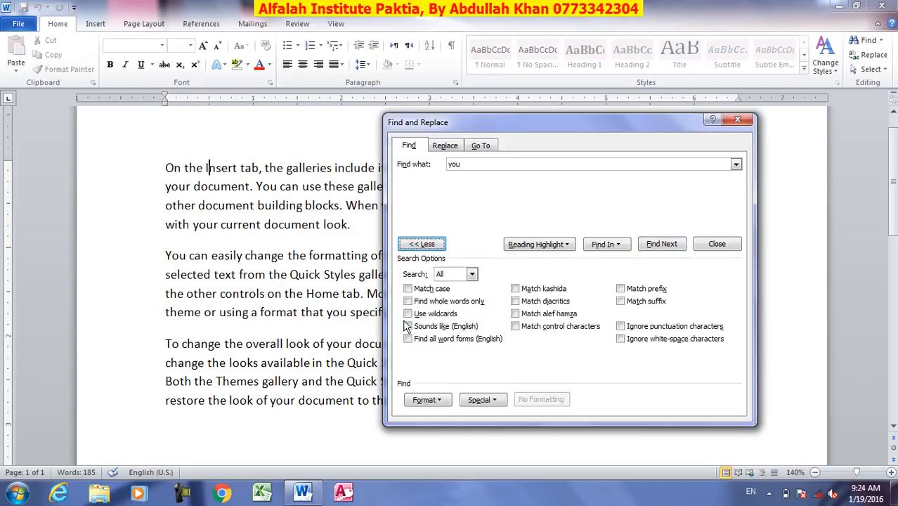
click(474, 276)
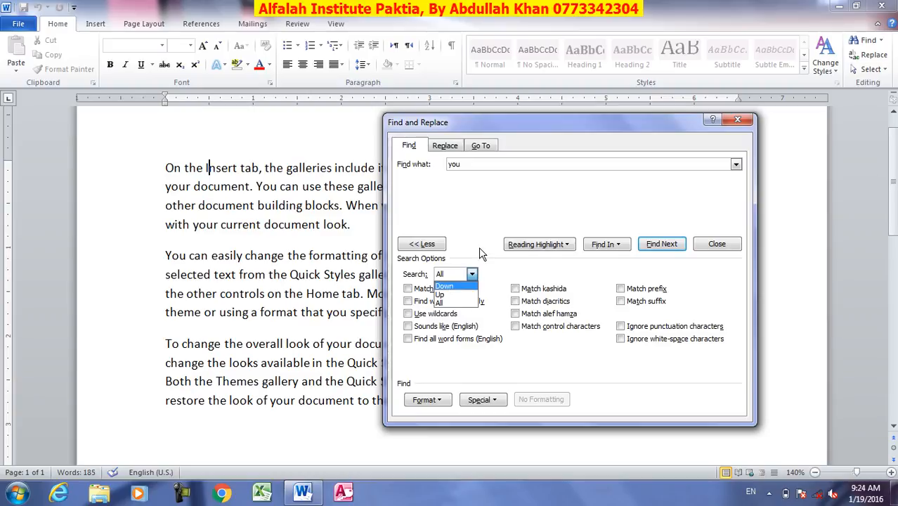
click(461, 277)
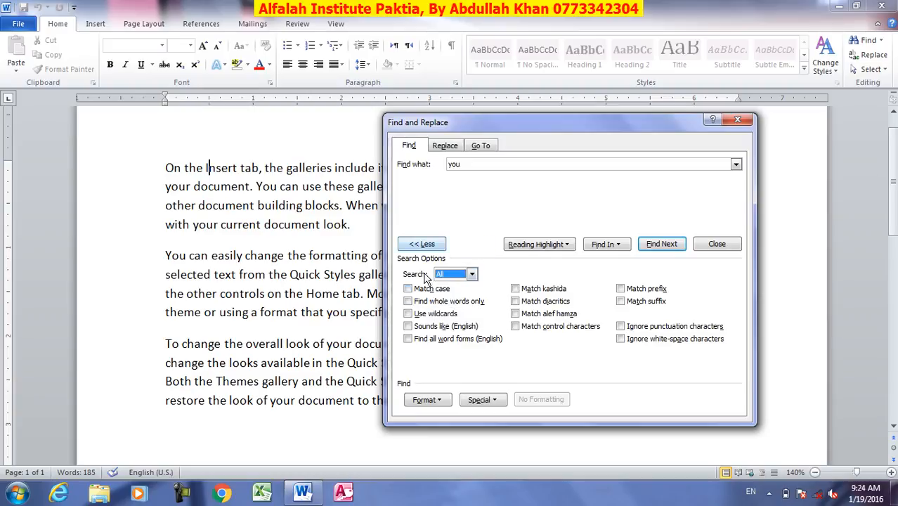
click(660, 244)
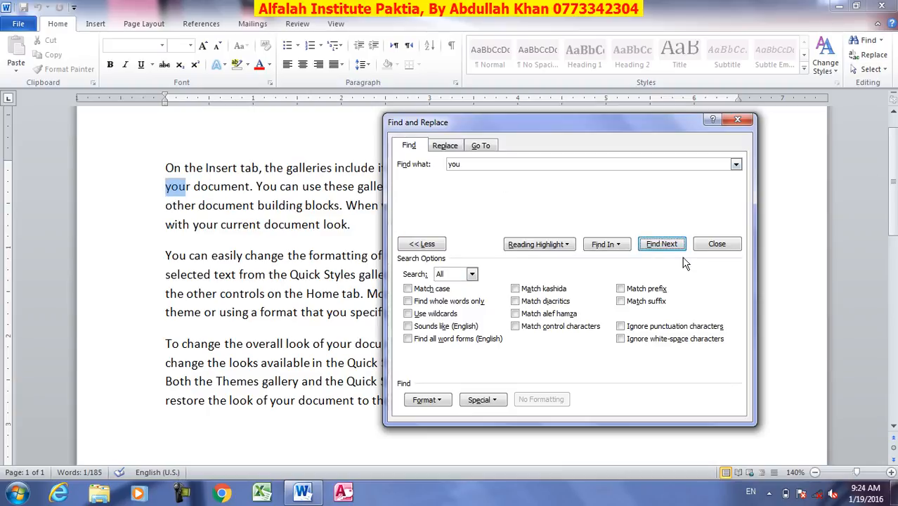
click(660, 243)
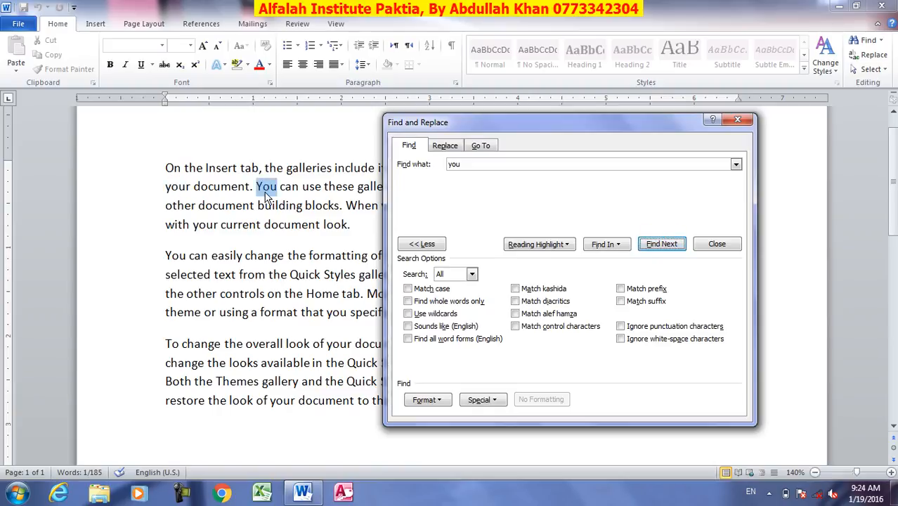
Enable Match case, find the next "you", and move the Find and Replace dialog up to uncover the text
click(411, 290)
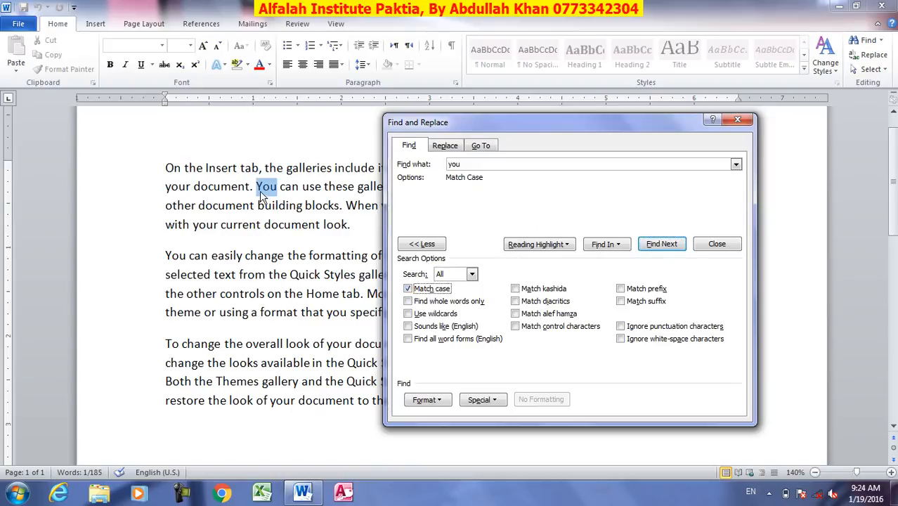
click(661, 246)
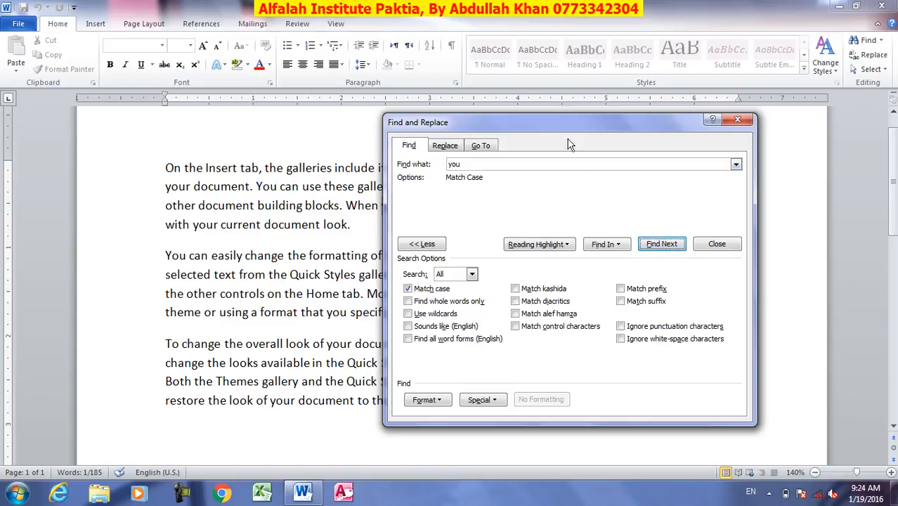
drag(567, 130, 562, 42)
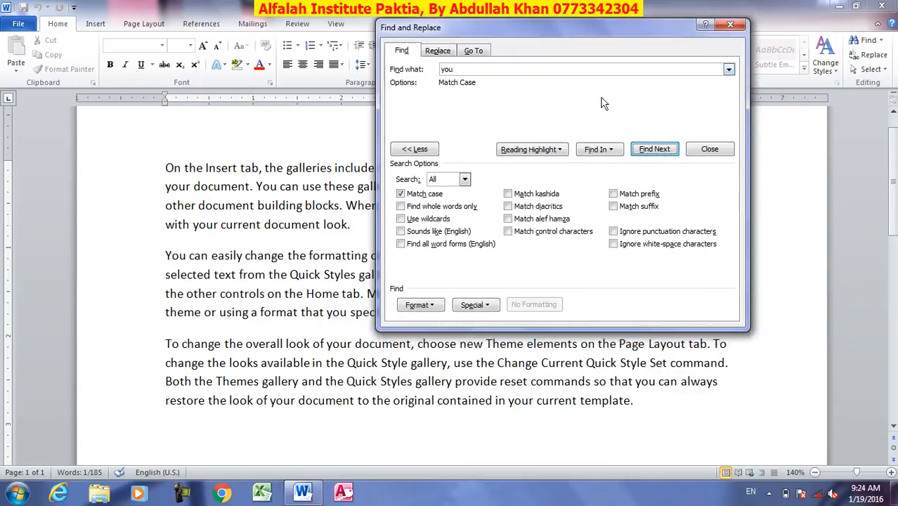
Disable Match case and find the next "you" with the whole-words option left off
click(401, 194)
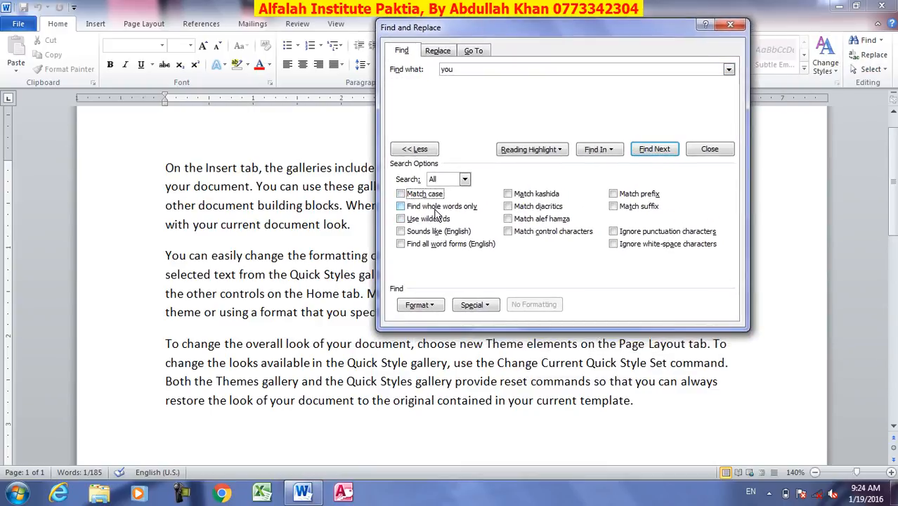
click(434, 210)
click(411, 209)
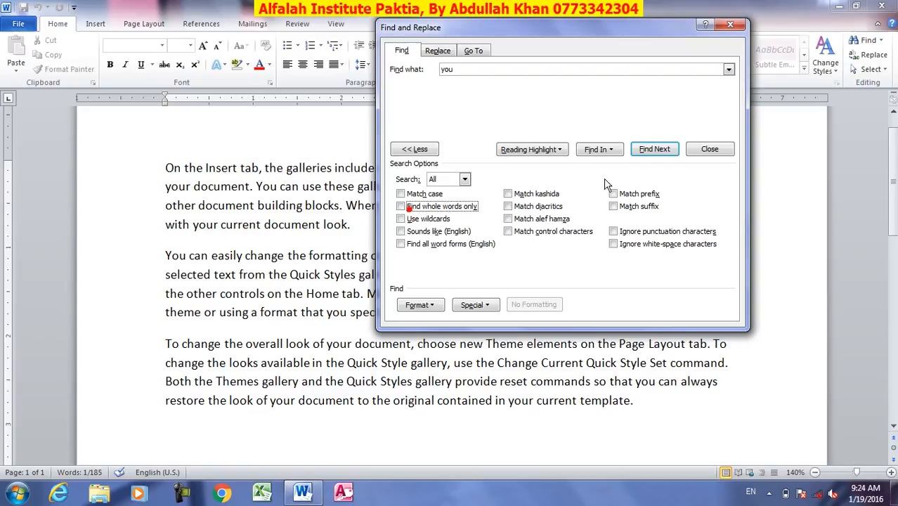
click(653, 148)
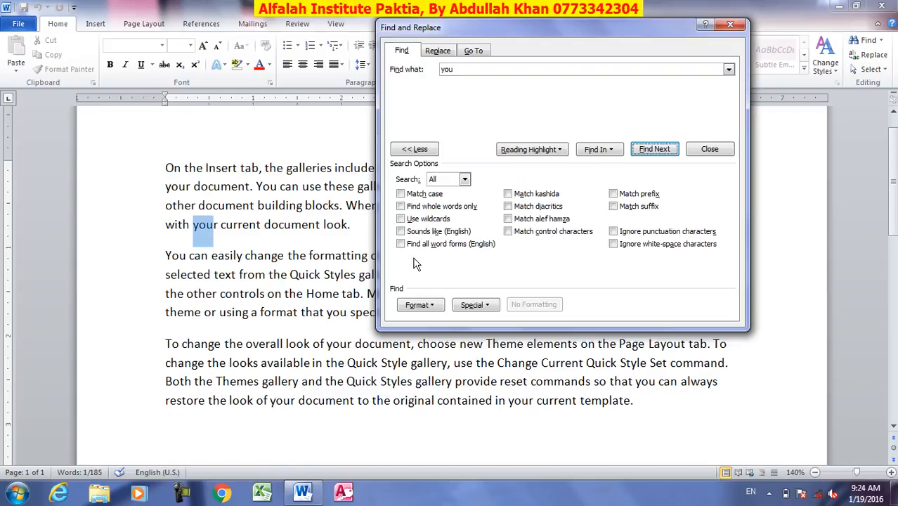
Highlight all whole-word matches of "you" using Find whole words only, and turn that option off again
click(411, 208)
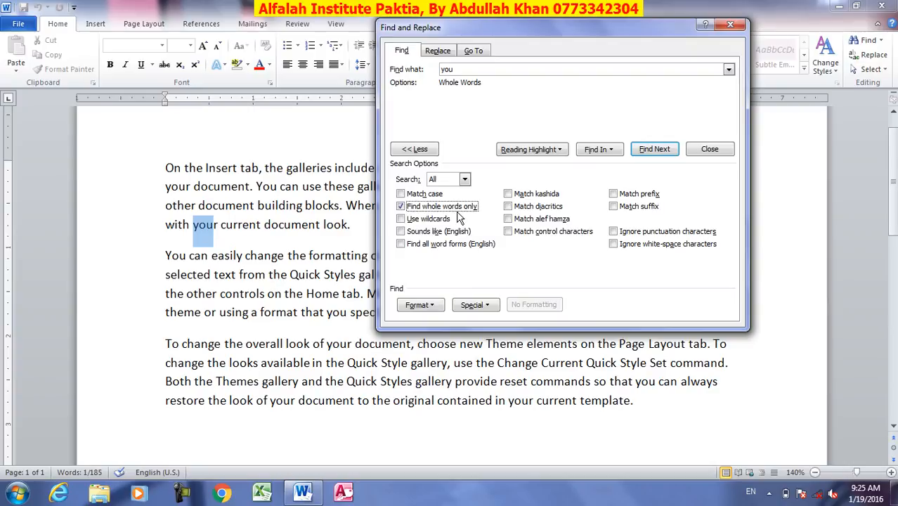
click(654, 149)
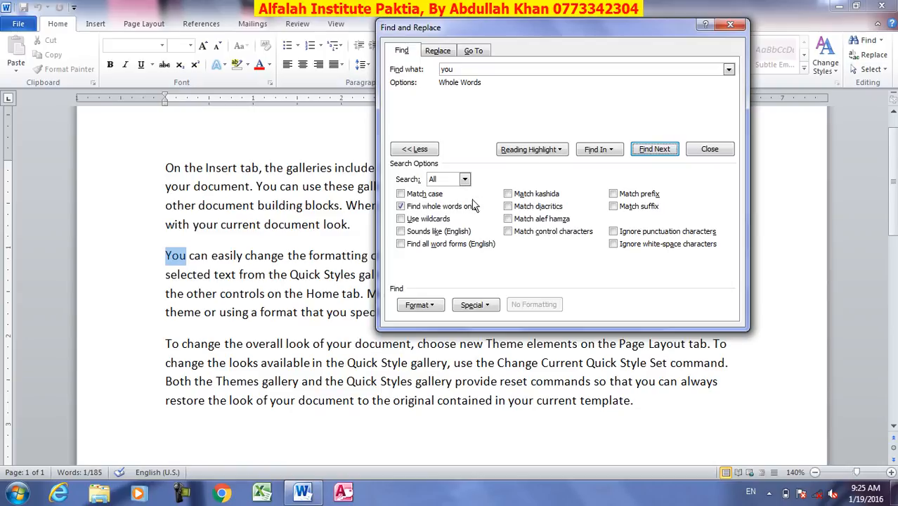
click(532, 149)
click(537, 168)
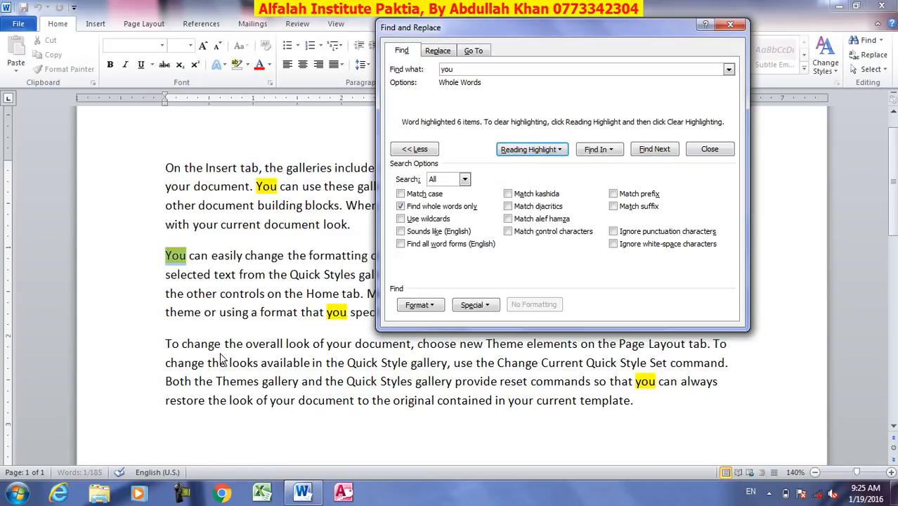
click(420, 205)
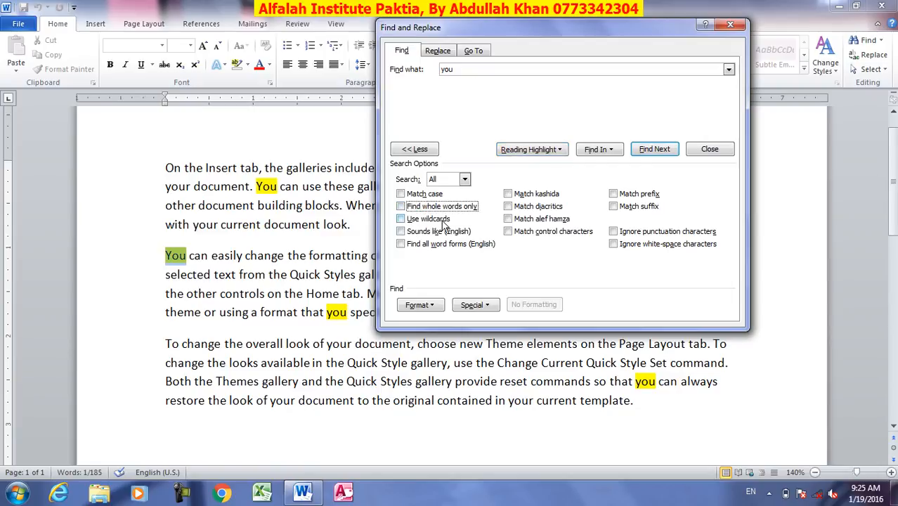
Switch to Windows Explorer, view the recent entries of its file search, and close the window
click(101, 495)
click(786, 25)
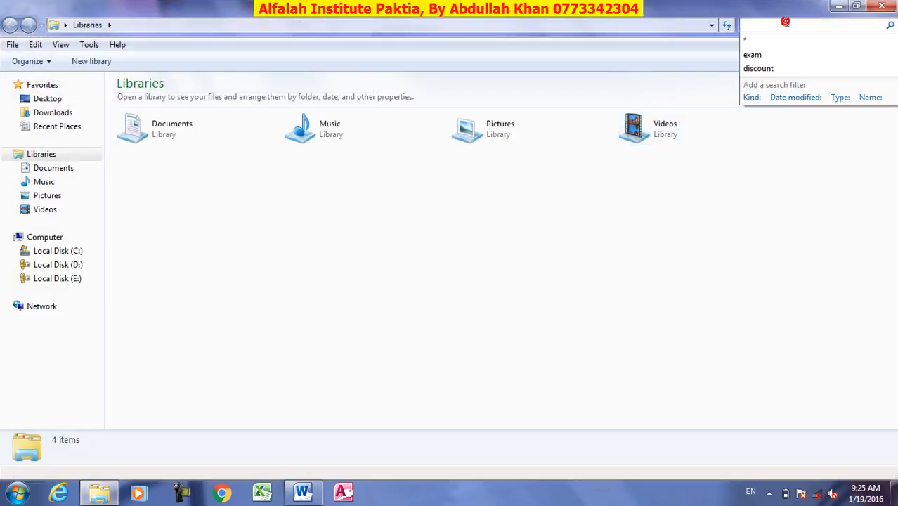
click(887, 6)
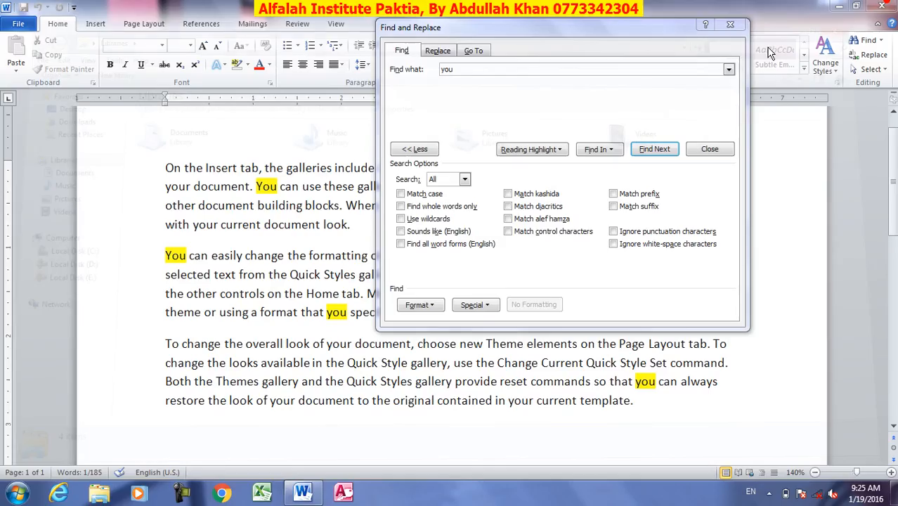
Replace the search text with "*" and try to highlight all its matches with the wildcards option off
click(464, 69)
key(BackSpace)
key(BackSpace)
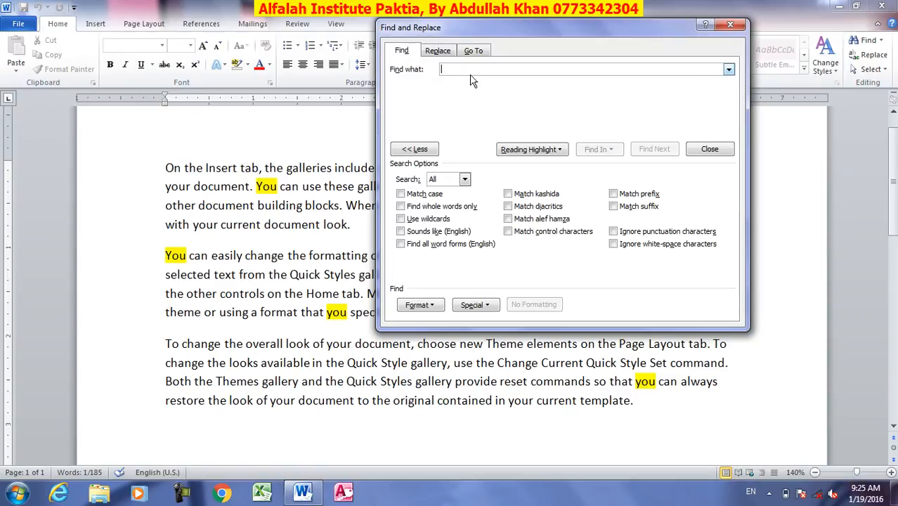
text(*)
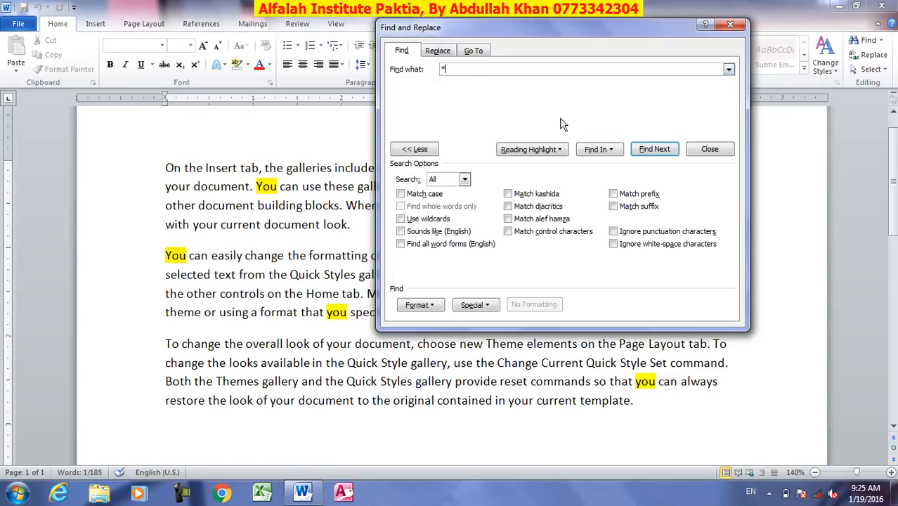
click(531, 149)
click(534, 164)
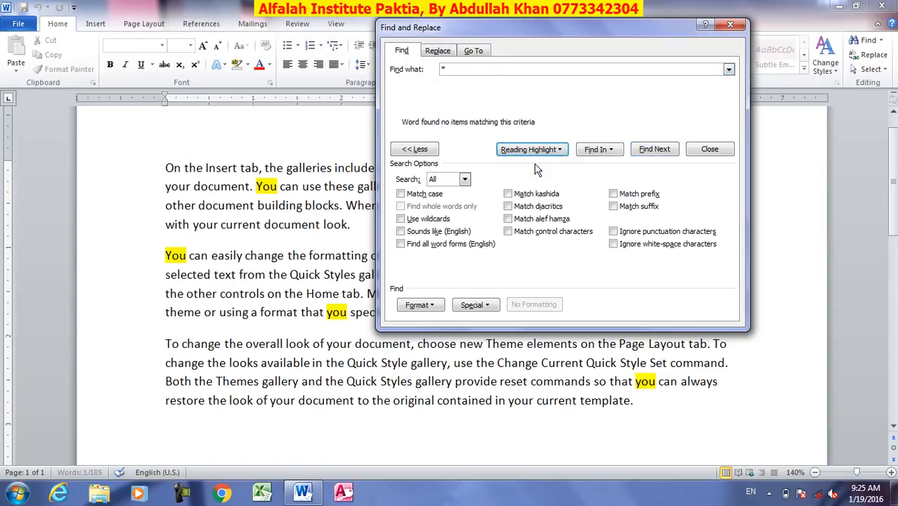
click(535, 150)
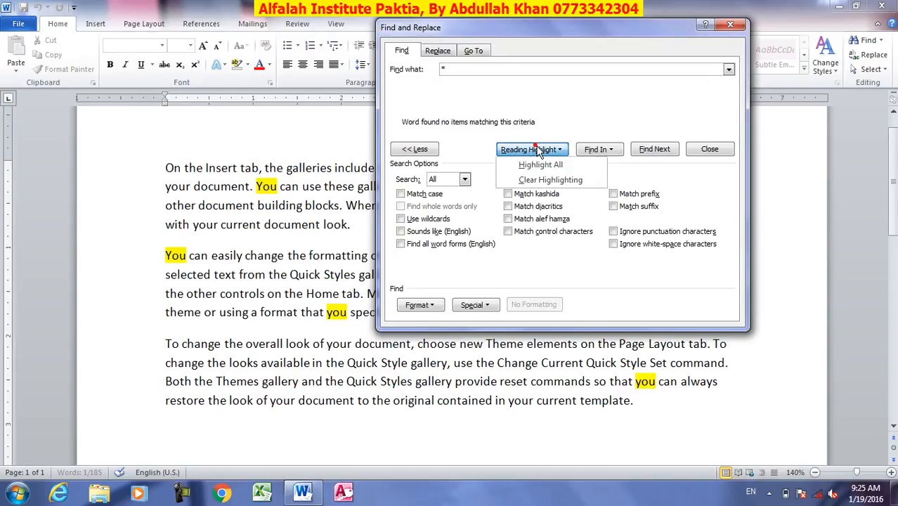
click(535, 165)
Clear the existing "you" highlights from the document and try highlighting all matches of "*" again
click(534, 149)
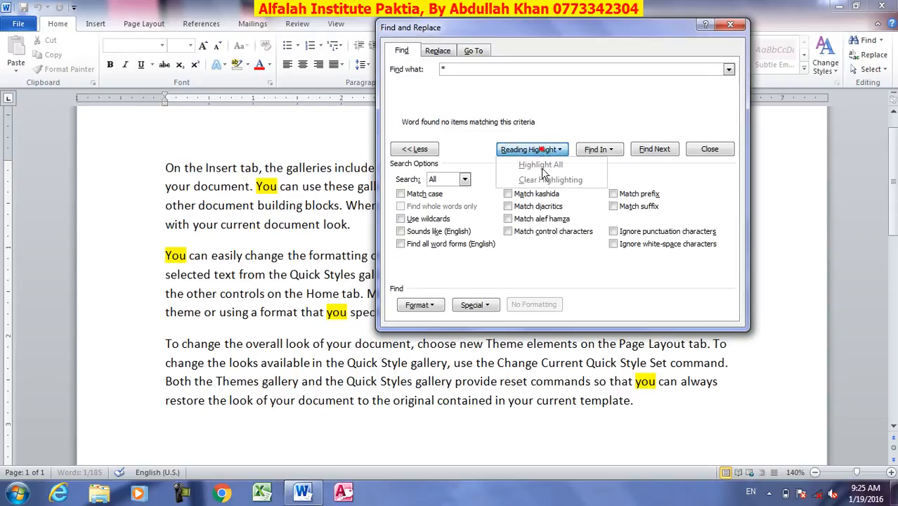
click(547, 181)
click(541, 150)
click(540, 164)
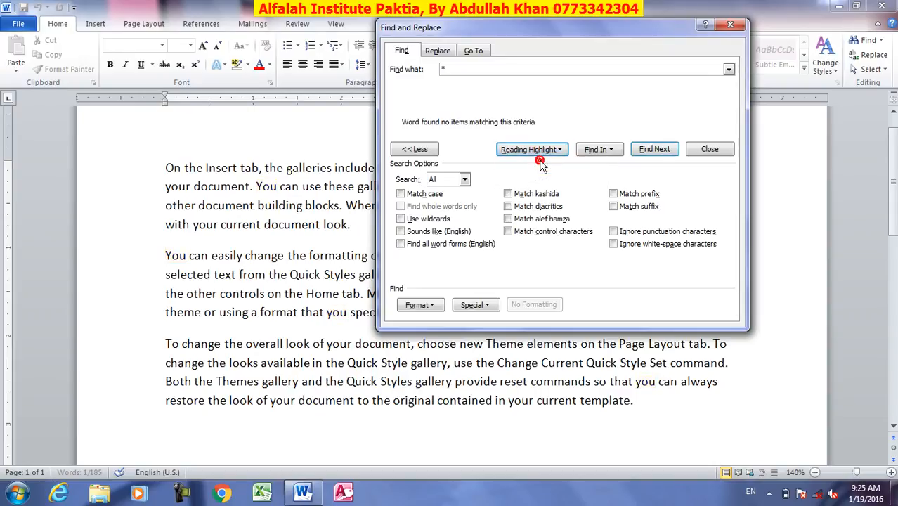
Re-enter "*" as the search text and retry highlighting all its matches without wildcards
click(461, 69)
key(BackSpace)
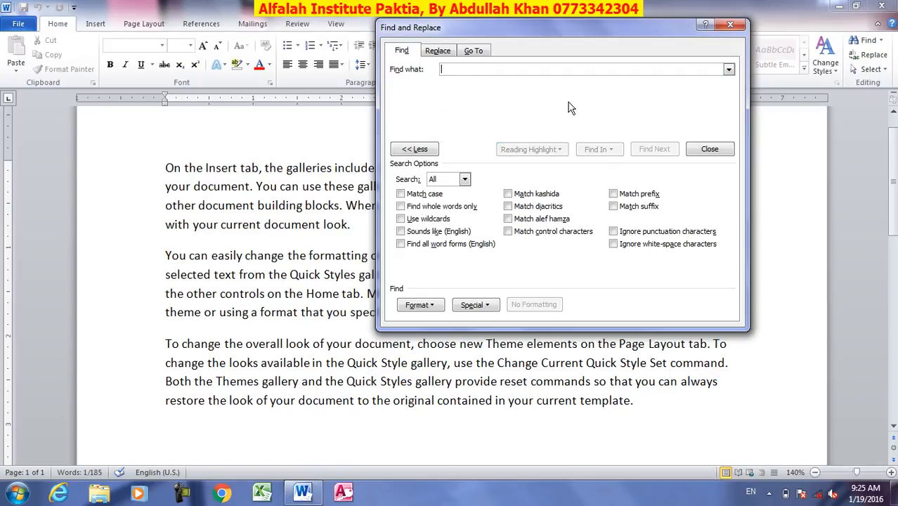
text(*)
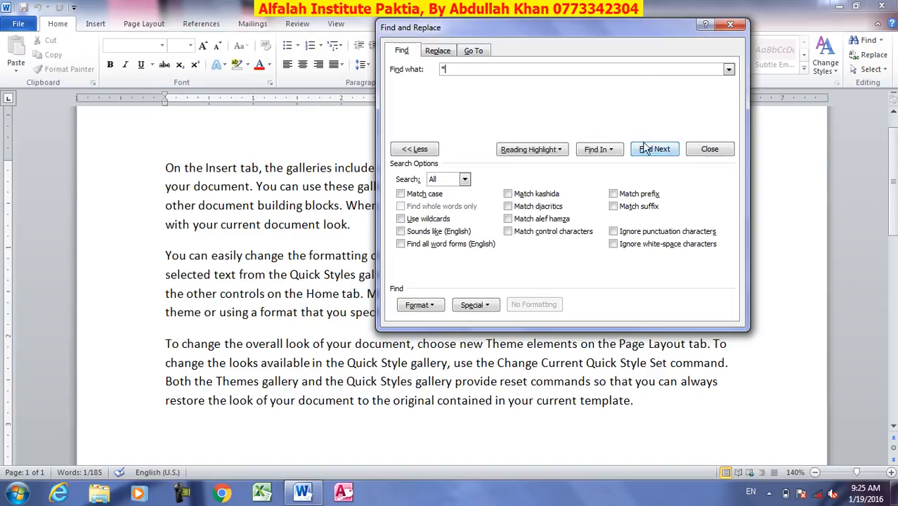
click(528, 148)
click(523, 165)
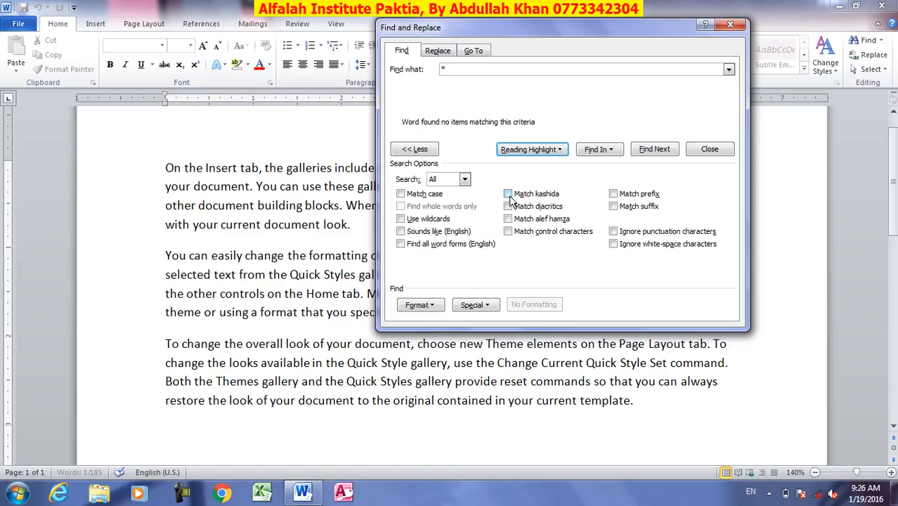
Enable Use wildcards and highlight all matches of "*" in the document
click(402, 219)
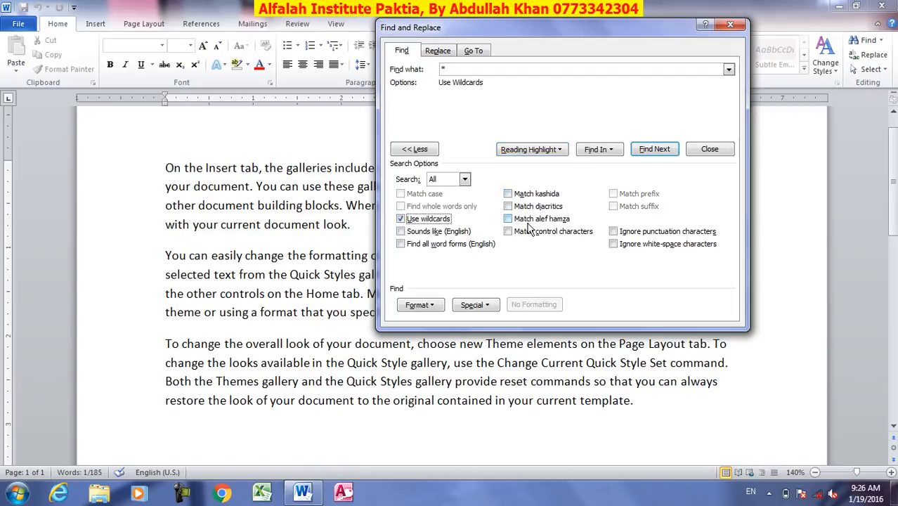
click(531, 149)
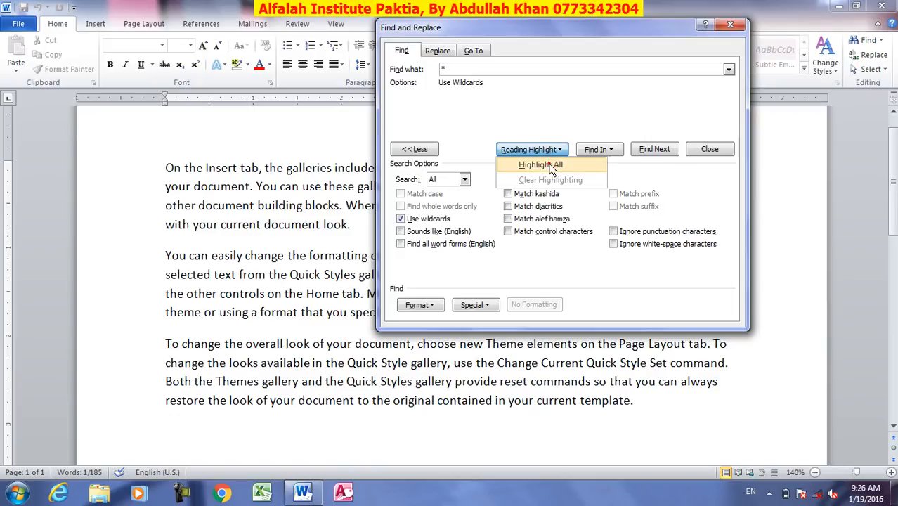
click(549, 166)
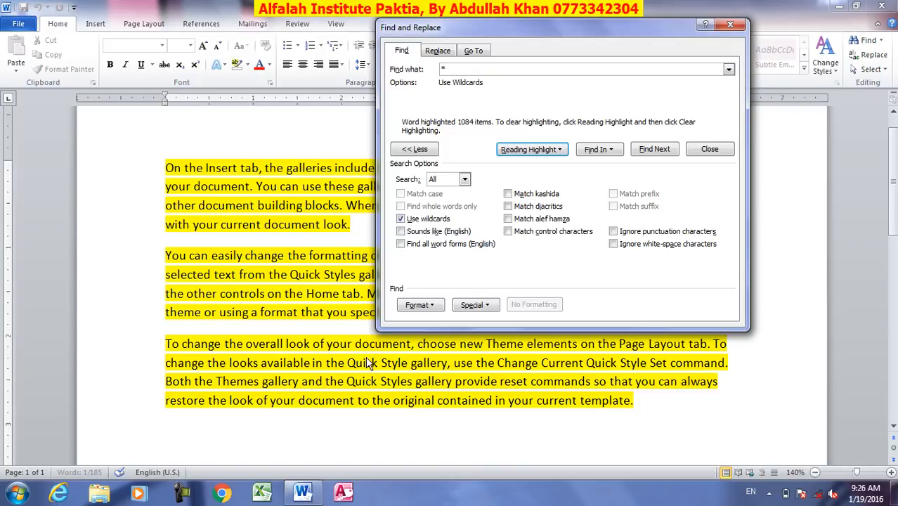
Turn off Use wildcards, clear the reading highlights, and empty the search text
click(411, 222)
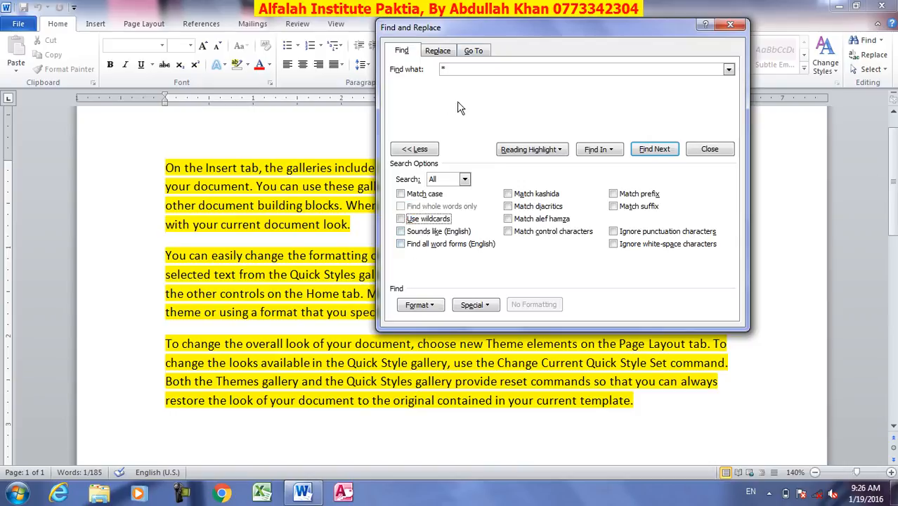
click(529, 149)
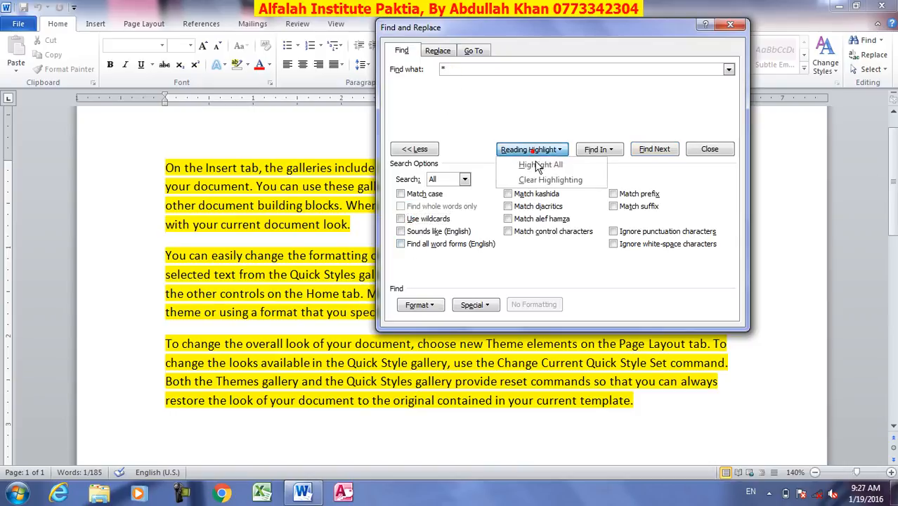
click(540, 180)
click(457, 70)
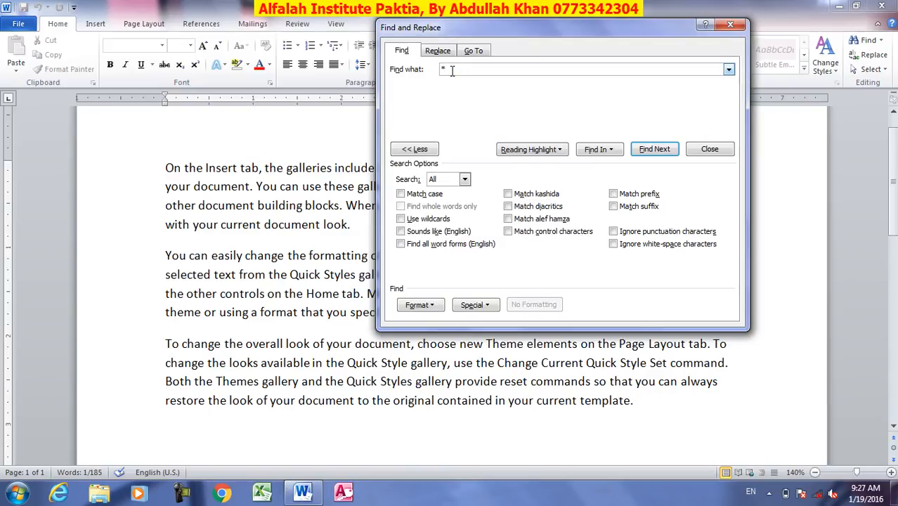
key(BackSpace)
Uncover the first paragraph from behind the Find and Replace dialog and append "Will well" at its end
drag(643, 31, 654, 312)
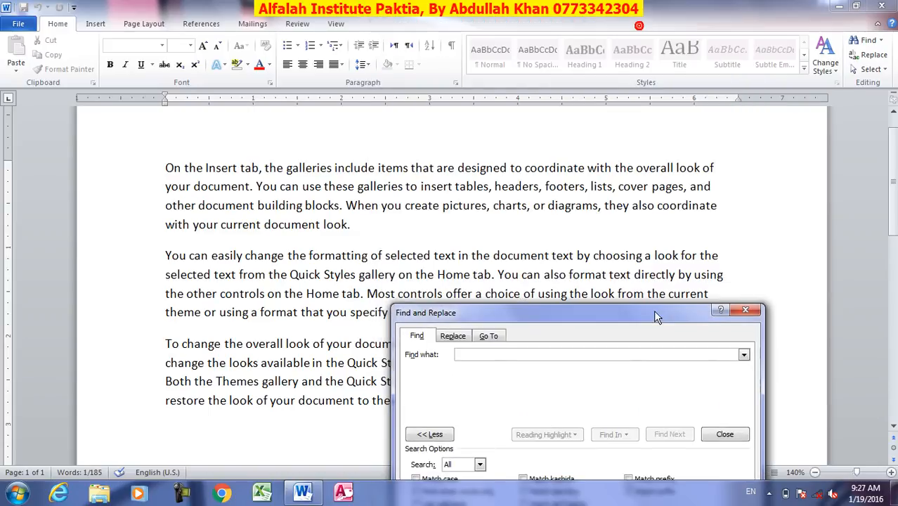
click(415, 234)
click(410, 231)
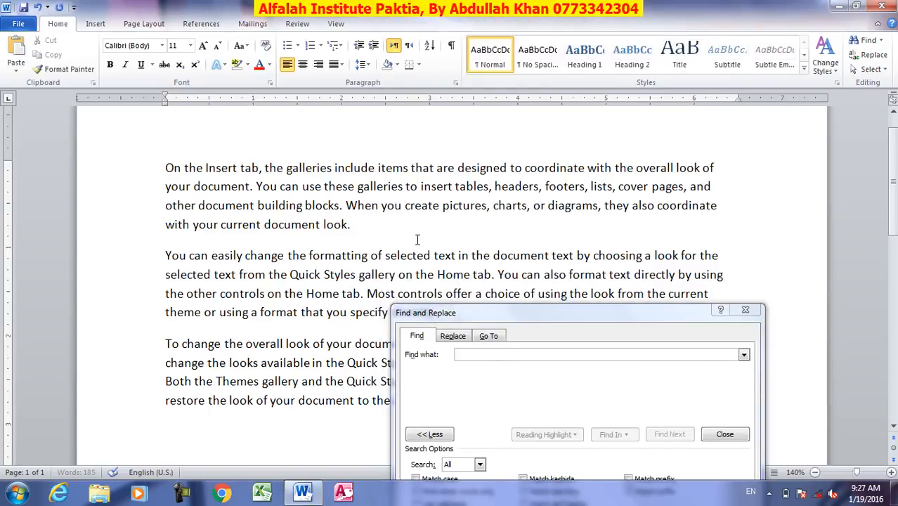
text(Will wee)
key(BackSpace)
text(ll)
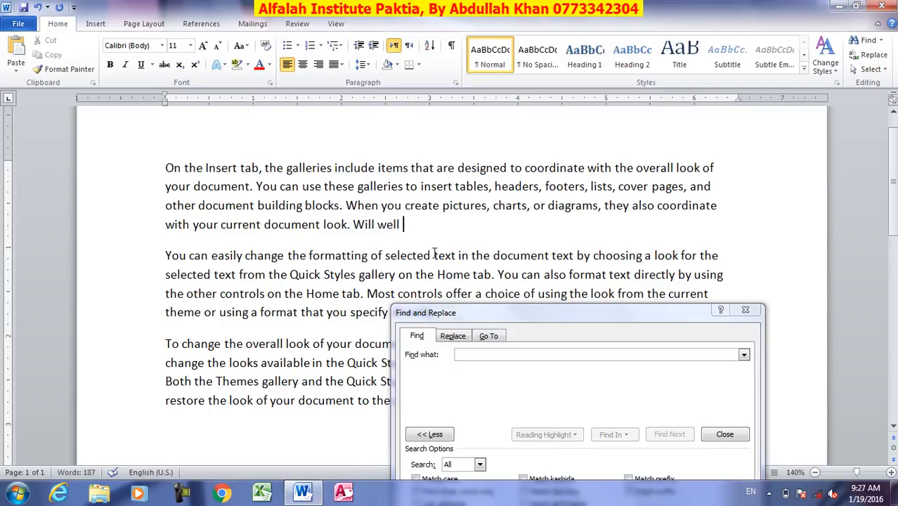
Find and highlight all matches of "will" with Sounds like turned off, and clear the highlighting
drag(531, 315, 557, 81)
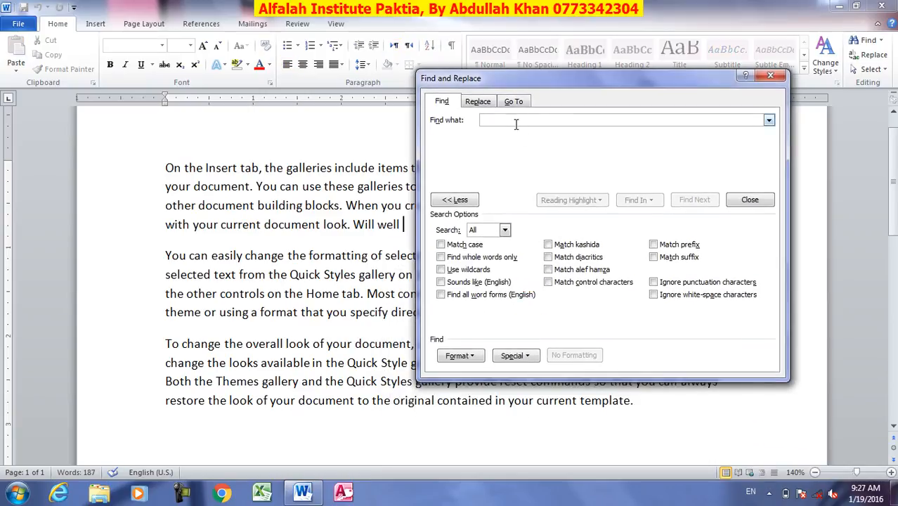
text(will)
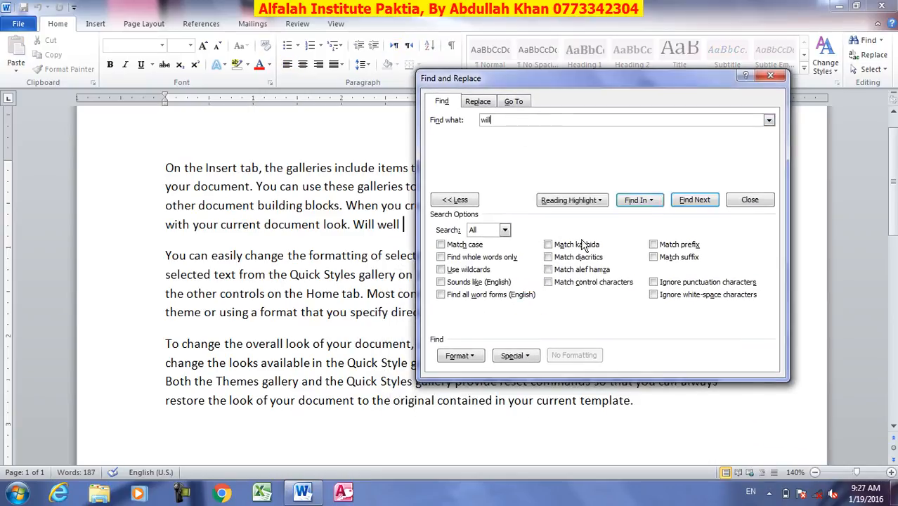
click(694, 200)
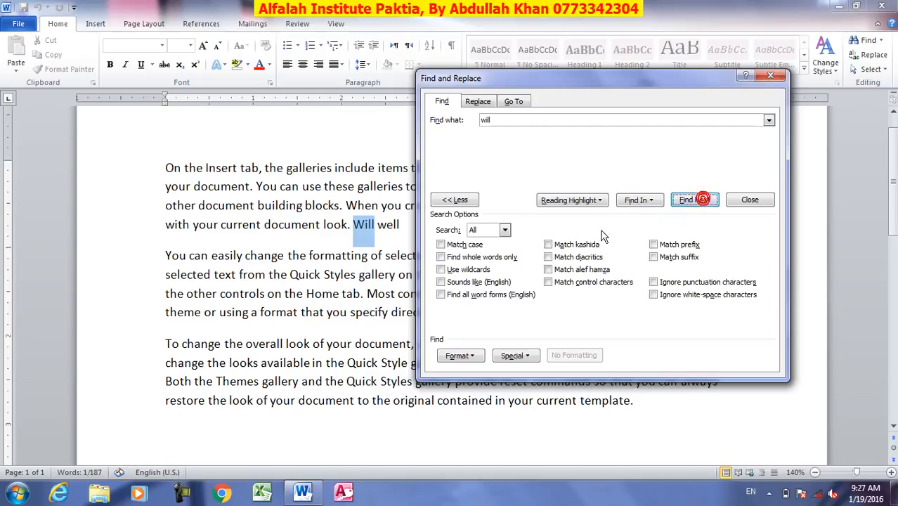
click(577, 201)
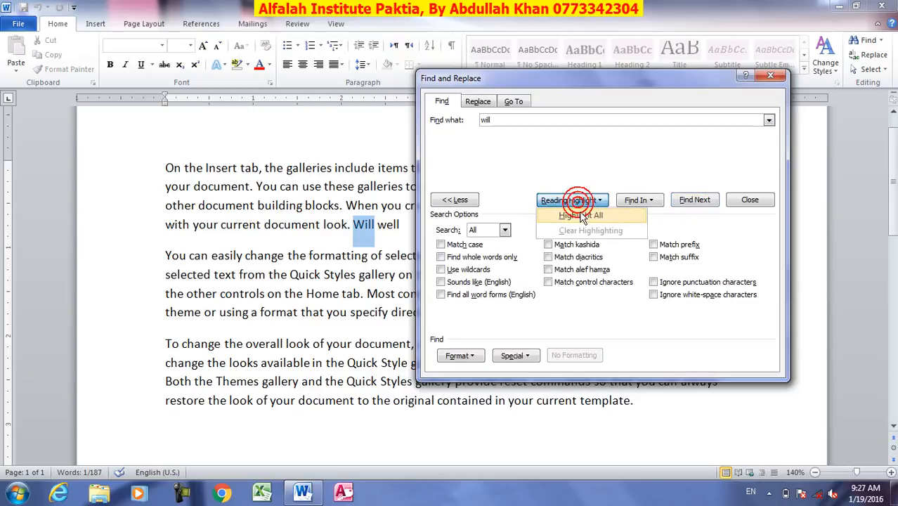
click(580, 214)
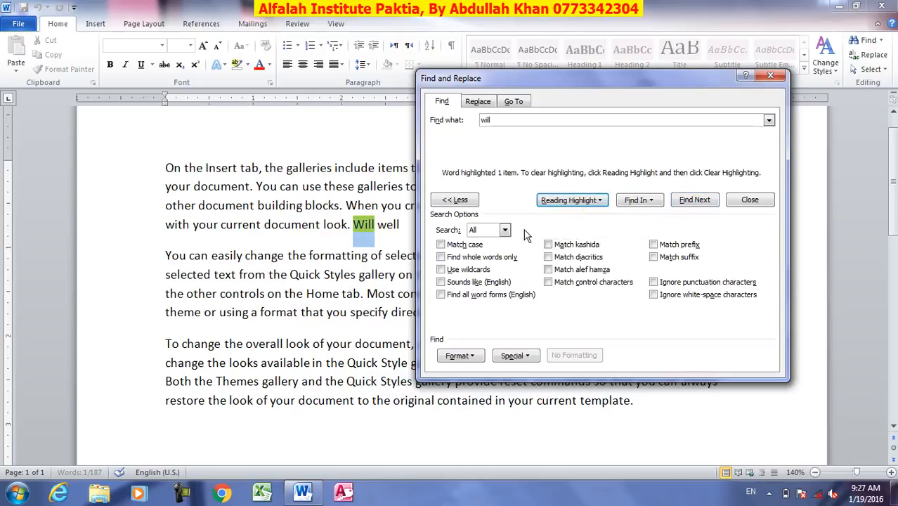
click(302, 224)
click(577, 200)
click(581, 230)
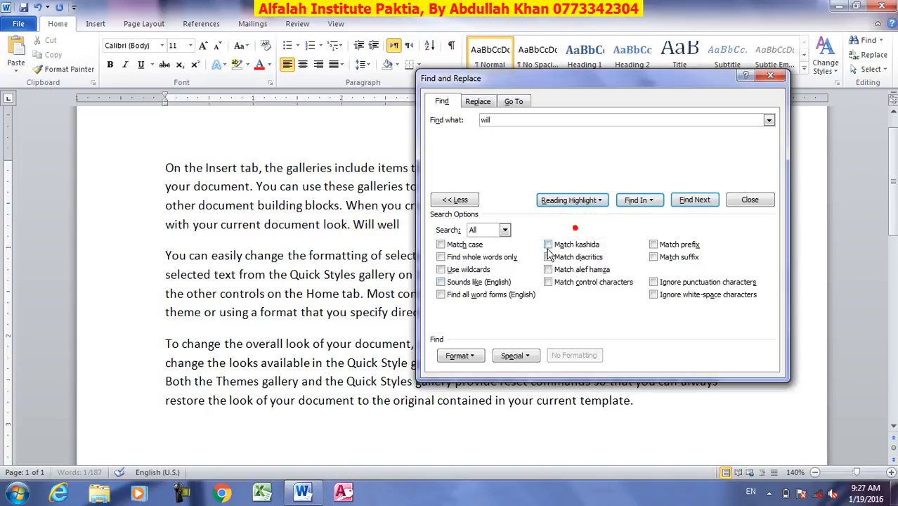
Highlight all words that sound like "will" using Sounds like (English), and clear the highlighting and that option
click(457, 282)
click(577, 200)
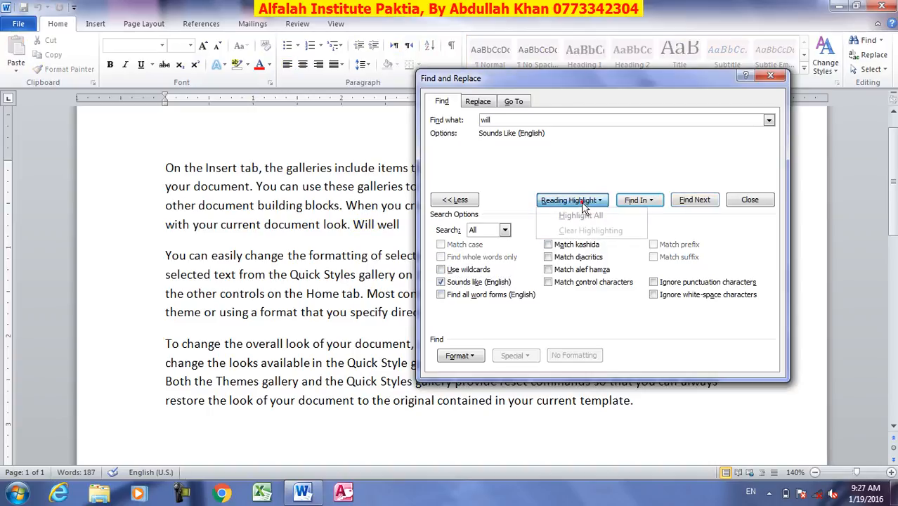
click(577, 215)
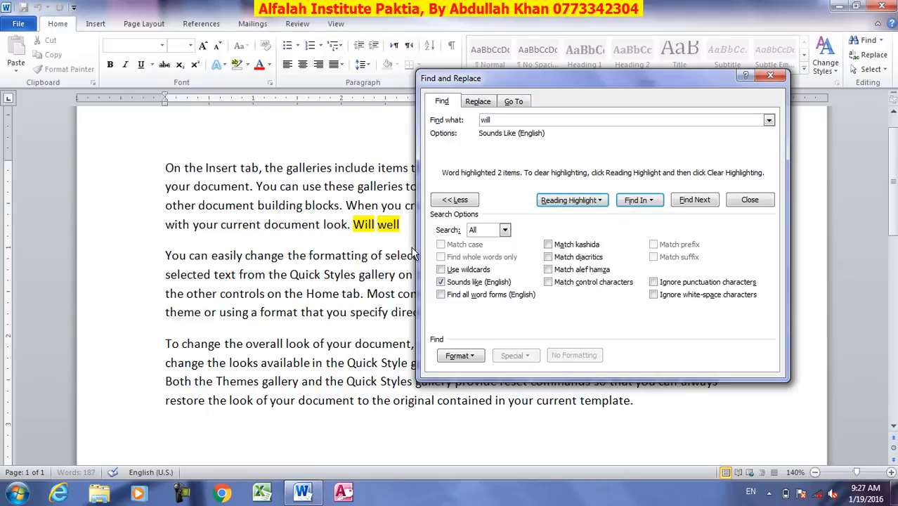
click(572, 201)
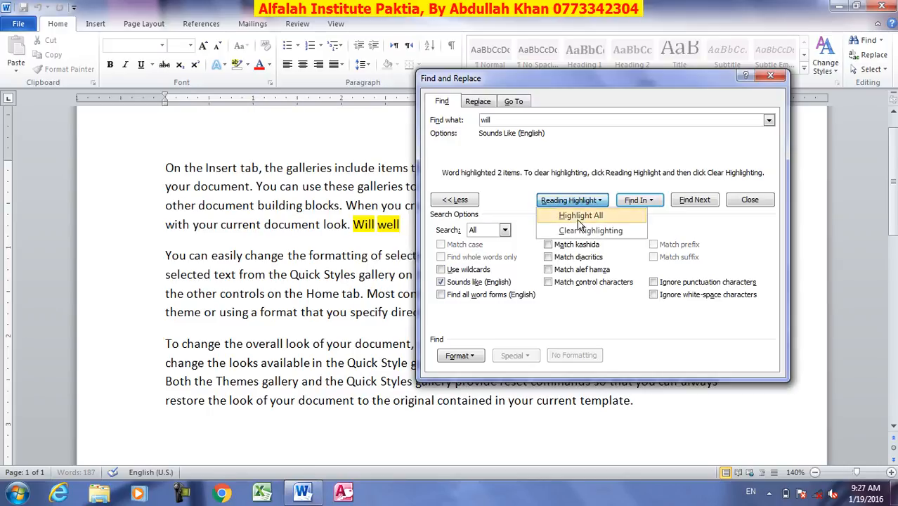
click(593, 230)
click(441, 282)
Uncover the end of the second paragraph from behind the dialog and append "Go went gone going" there
drag(560, 80, 202, 248)
click(479, 312)
drag(305, 251, 229, 104)
click(456, 310)
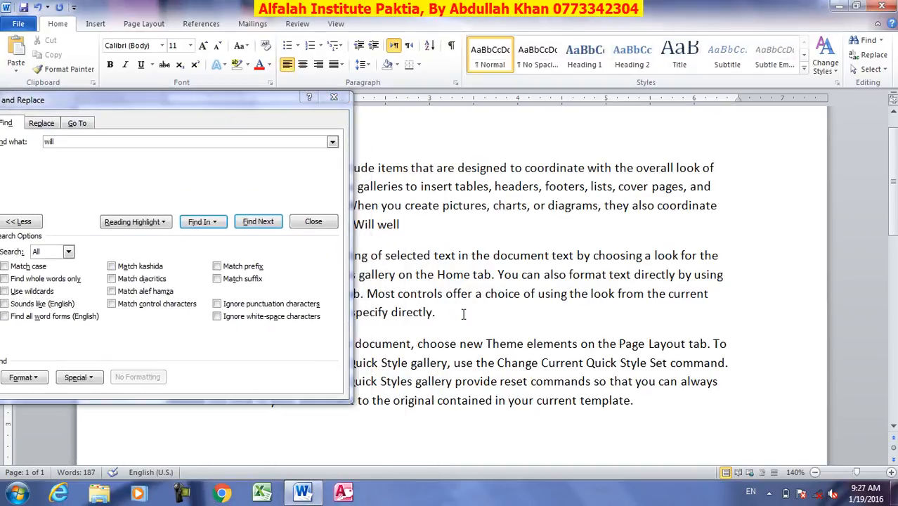
click(461, 313)
text(go went gone going)
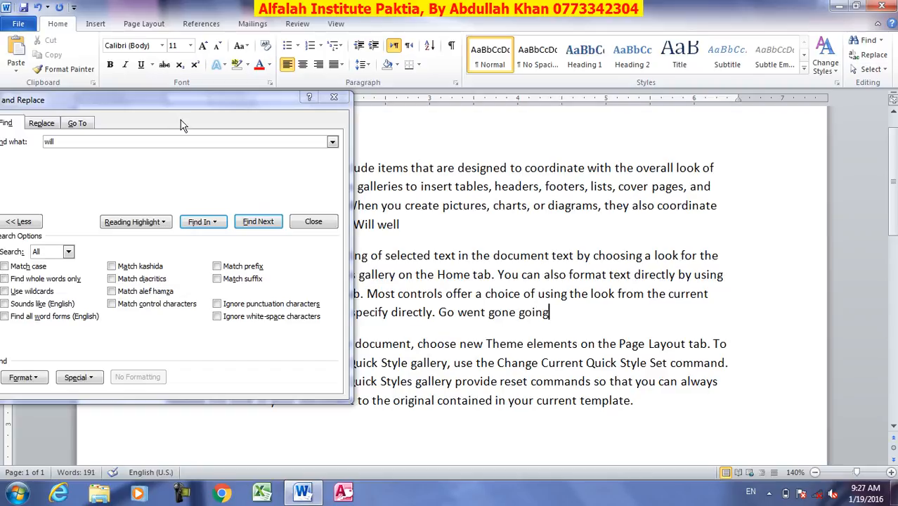
Highlight all matches of "go" with Find all word forms turned off, and clear the highlighting
drag(172, 109, 209, 81)
ctrl+scroll(567, 258, up, 4)
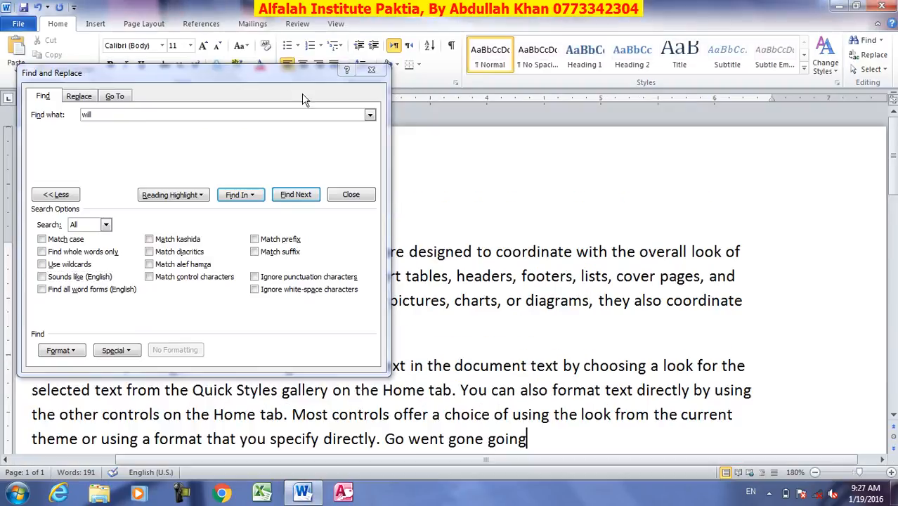
scroll(541, 344, down, 1)
scroll(541, 344, up, 1)
click(172, 195)
drag(96, 115, 84, 118)
text(go)
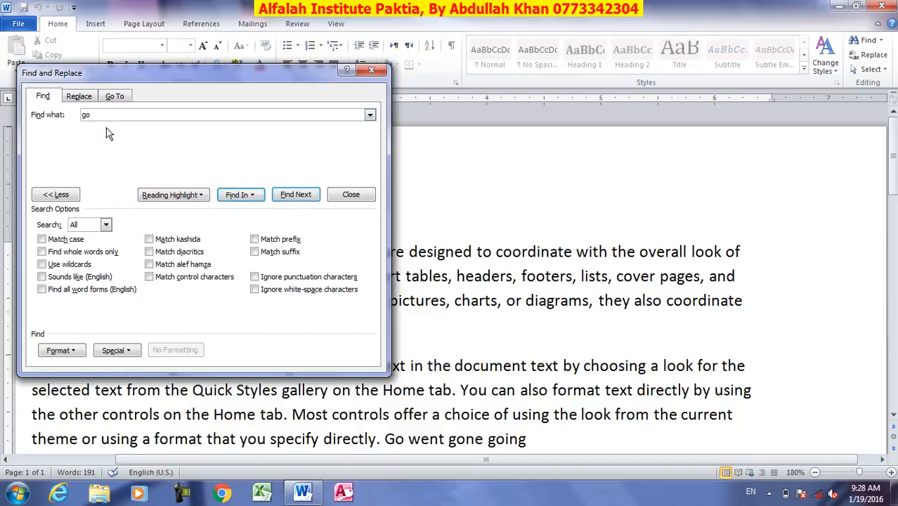
click(180, 195)
click(179, 209)
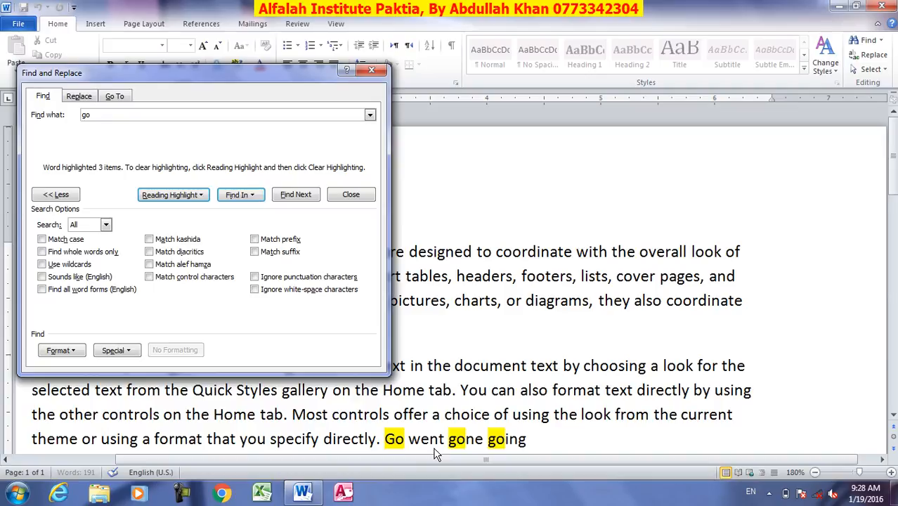
click(179, 194)
click(188, 225)
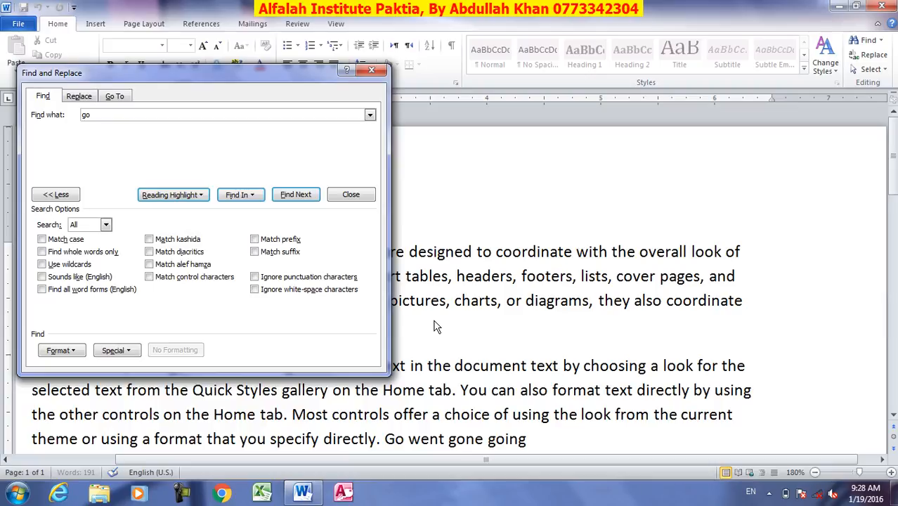
Highlight all word forms of "go" using Find all word forms (English), and clear that option and the highlighting
click(49, 289)
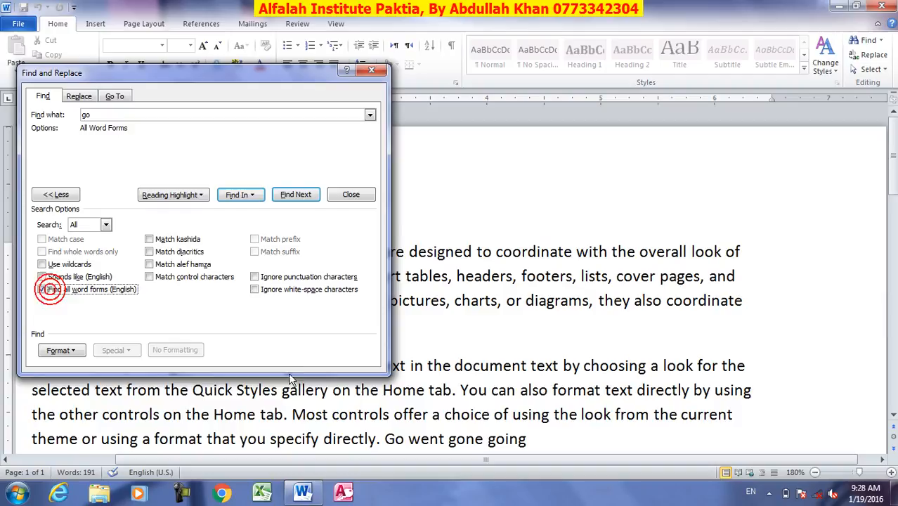
click(198, 195)
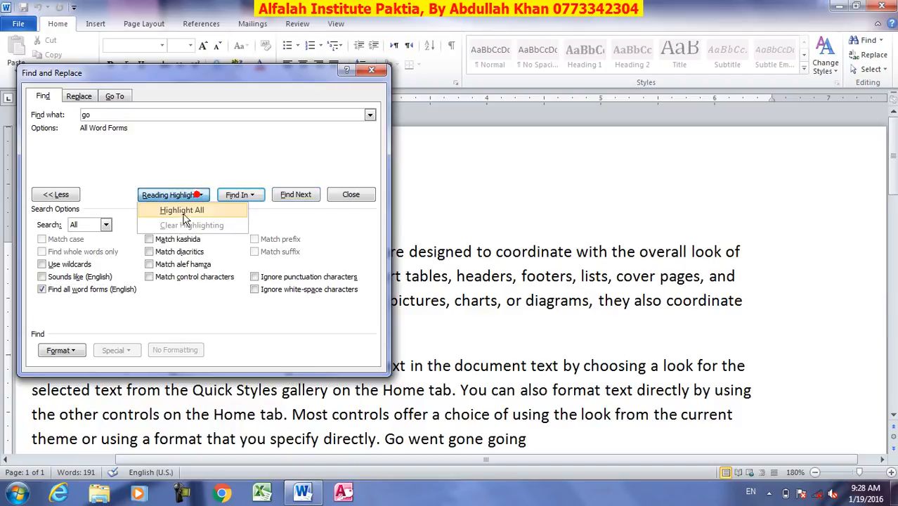
click(182, 210)
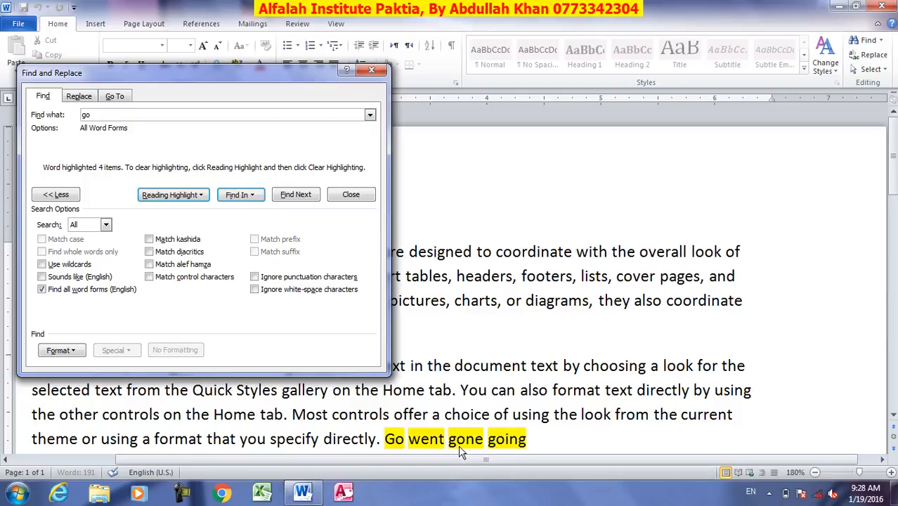
click(42, 289)
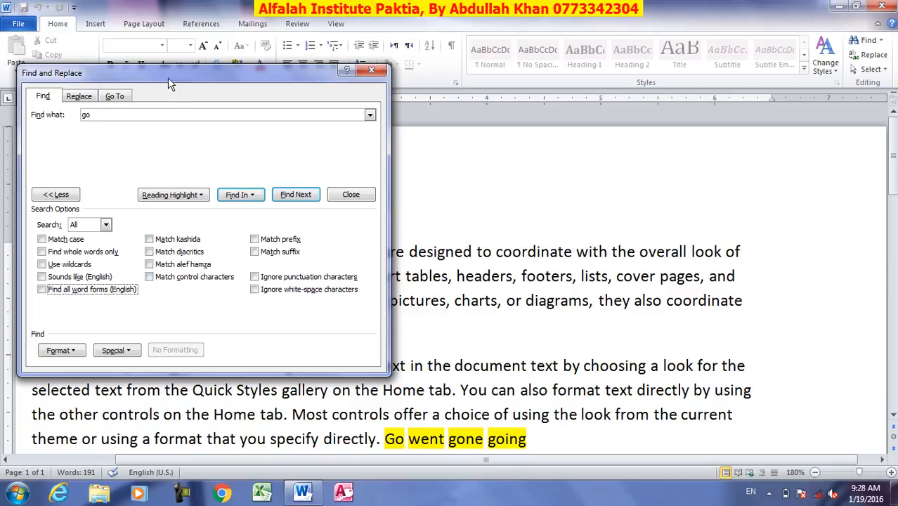
drag(168, 74, 171, 51)
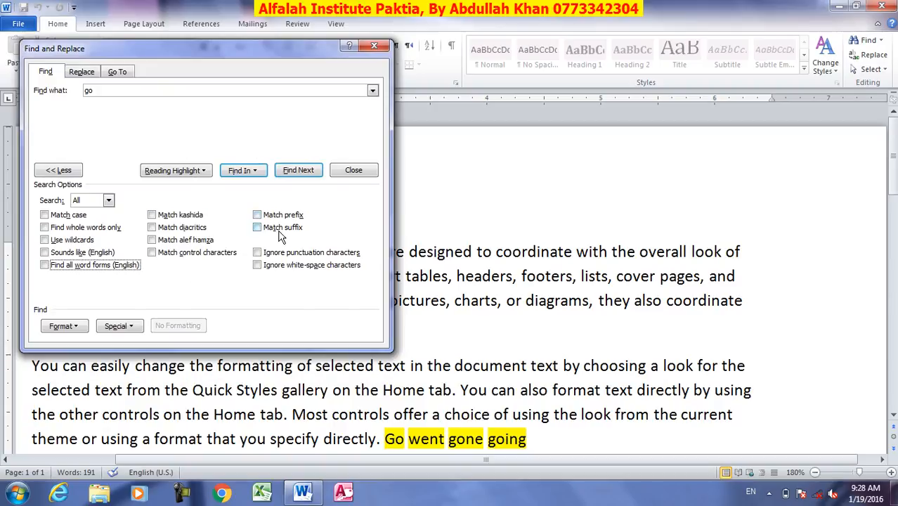
click(191, 171)
click(184, 203)
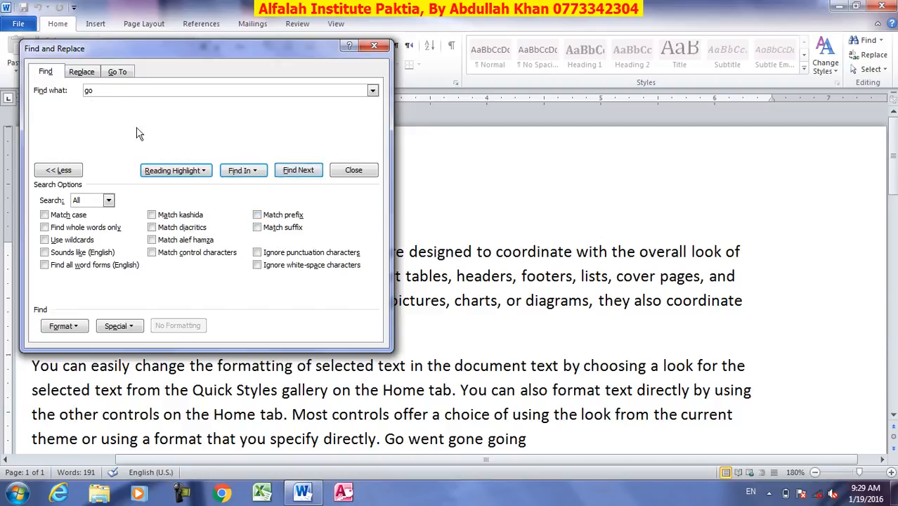
Highlight all matches of "go" with Match prefix and Match suffix turned off, and clear the highlighting
click(194, 171)
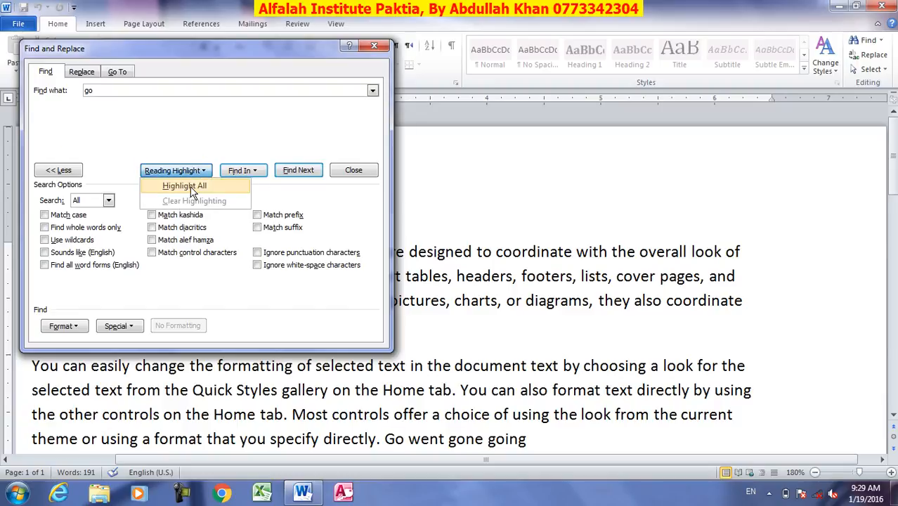
click(184, 186)
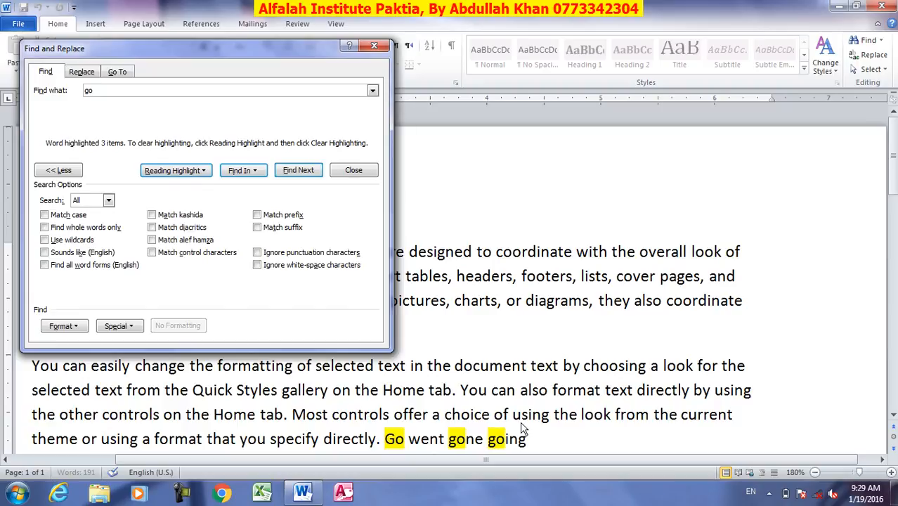
click(204, 172)
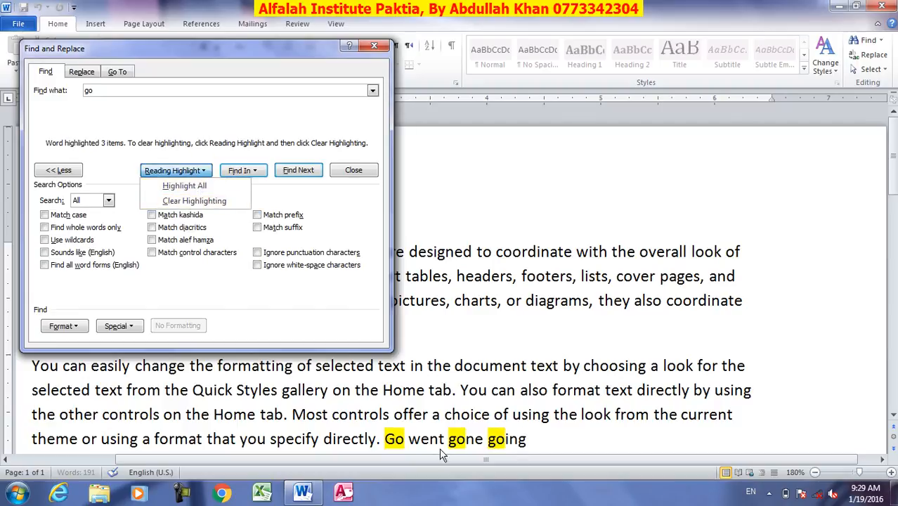
click(189, 202)
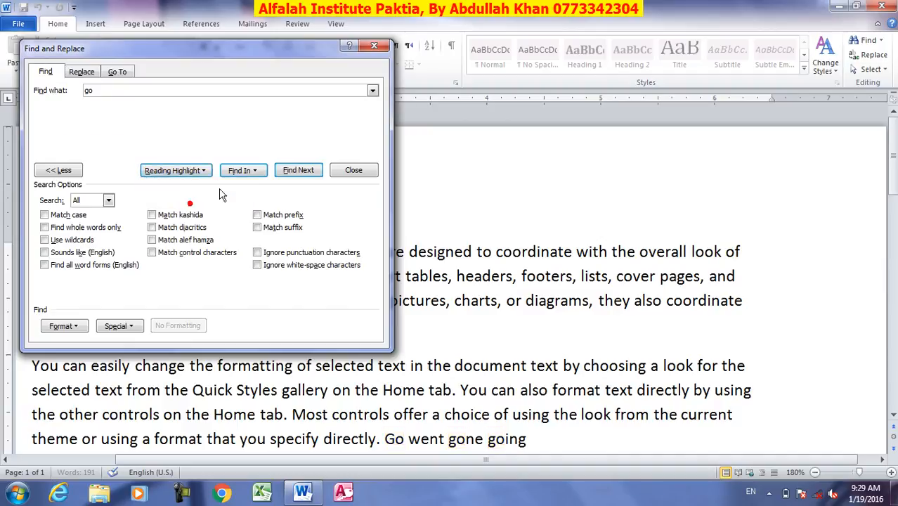
Highlight all words beginning with "go" using Match prefix, and clear the highlighting
click(257, 215)
click(176, 170)
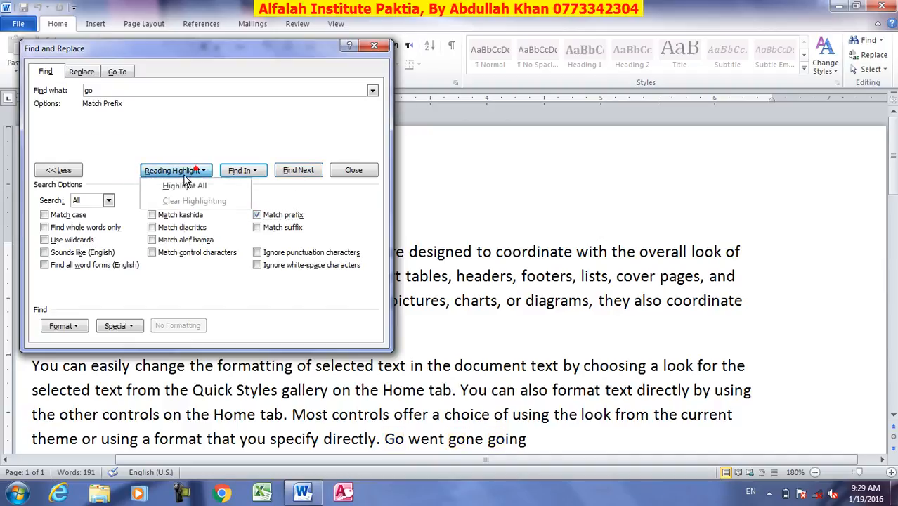
click(185, 183)
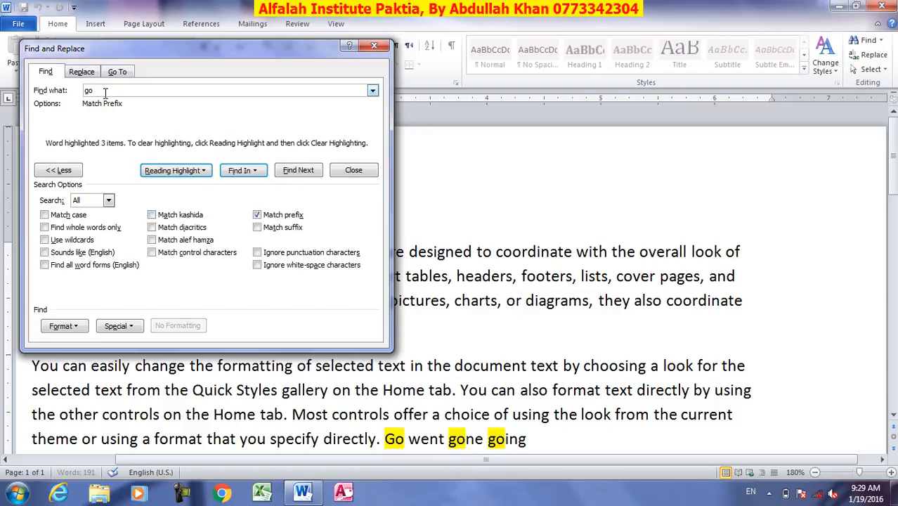
click(195, 171)
click(214, 200)
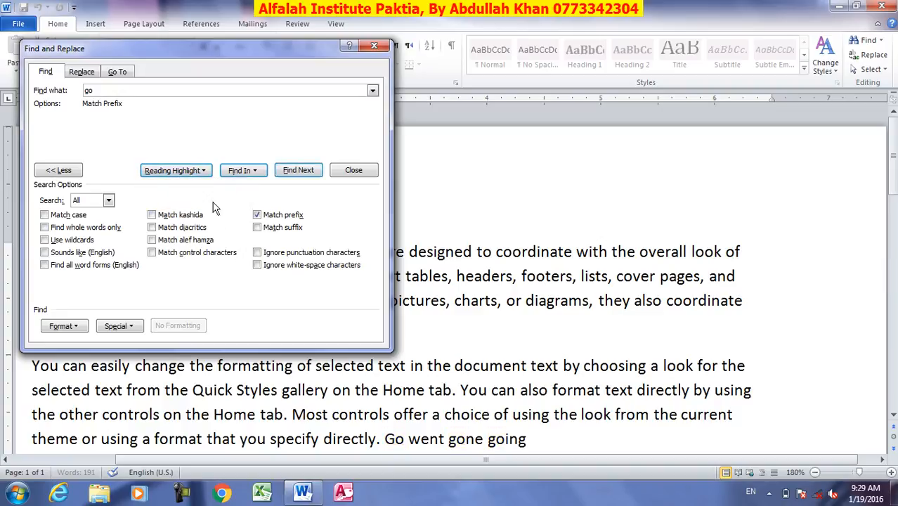
Highlight all words ending in "go" using Match suffix instead of Match prefix, and clear that option and the highlighting
click(277, 214)
click(272, 227)
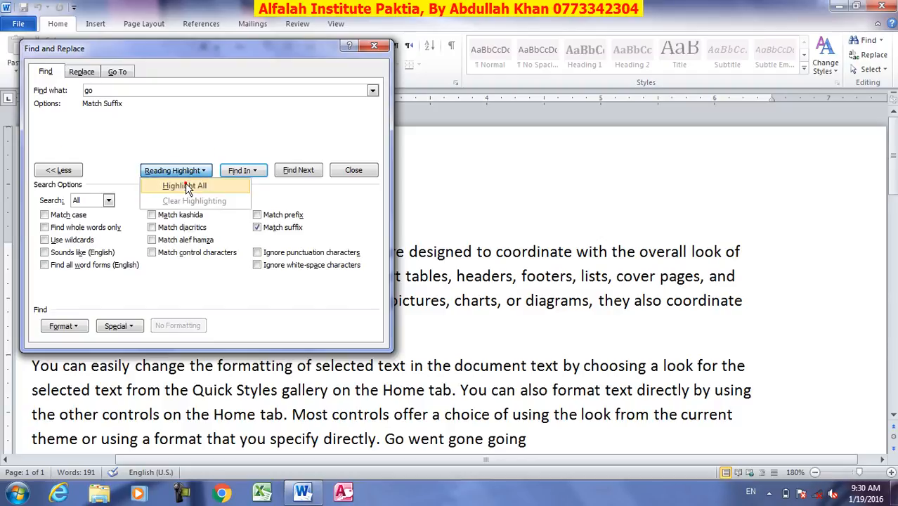
click(186, 185)
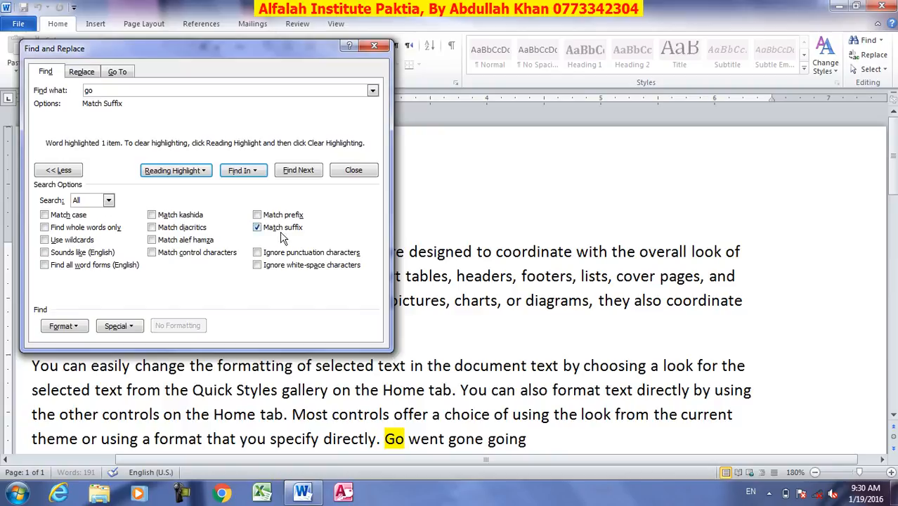
click(257, 227)
click(149, 170)
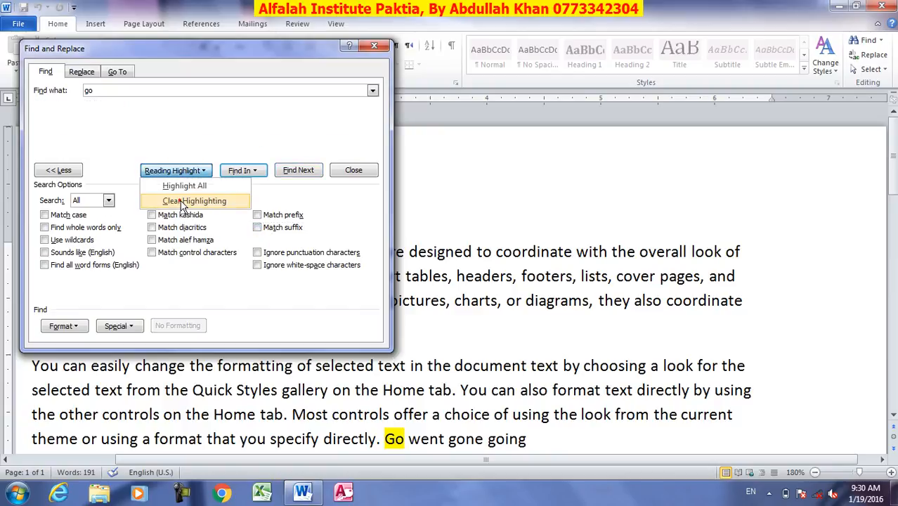
click(181, 201)
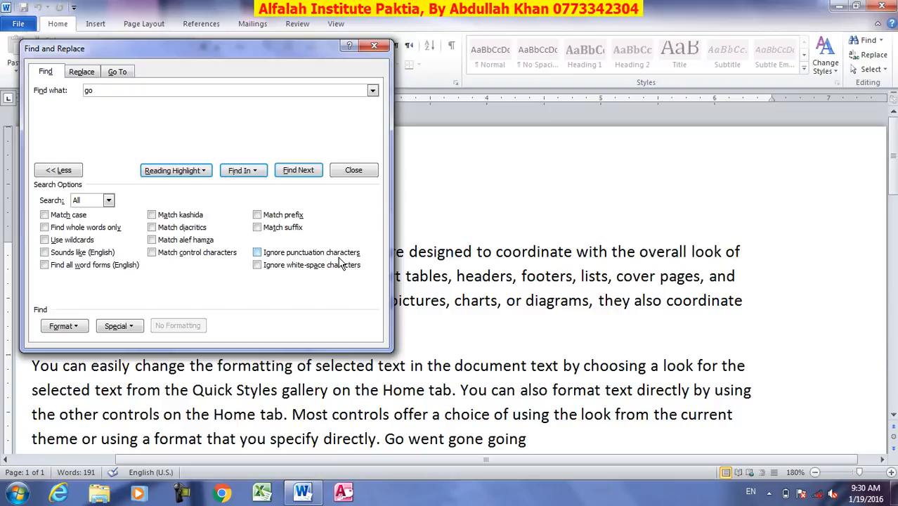
Turn Ignore punctuation characters and Ignore white-space characters on and off again
click(275, 254)
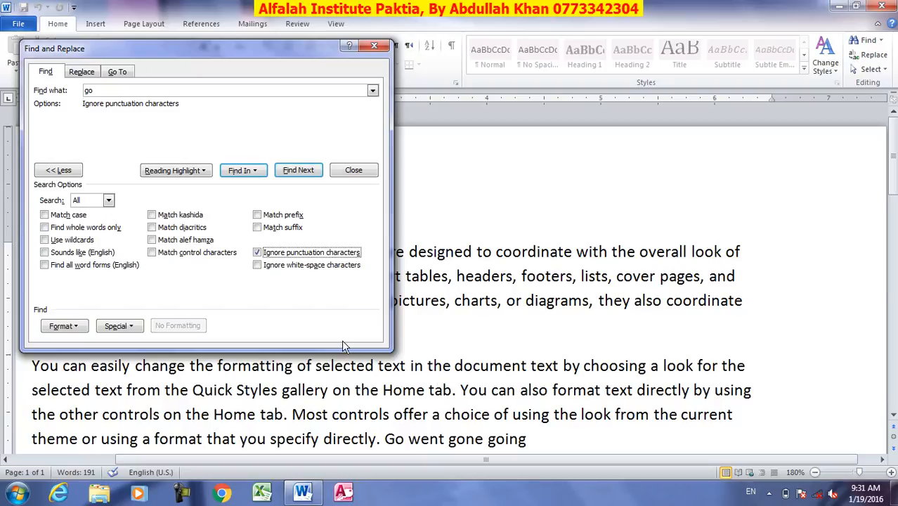
click(259, 267)
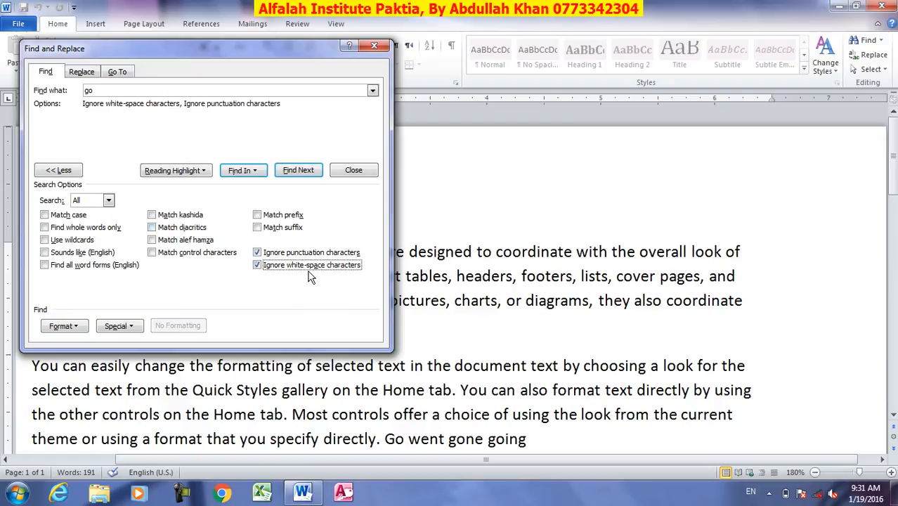
click(258, 265)
click(257, 252)
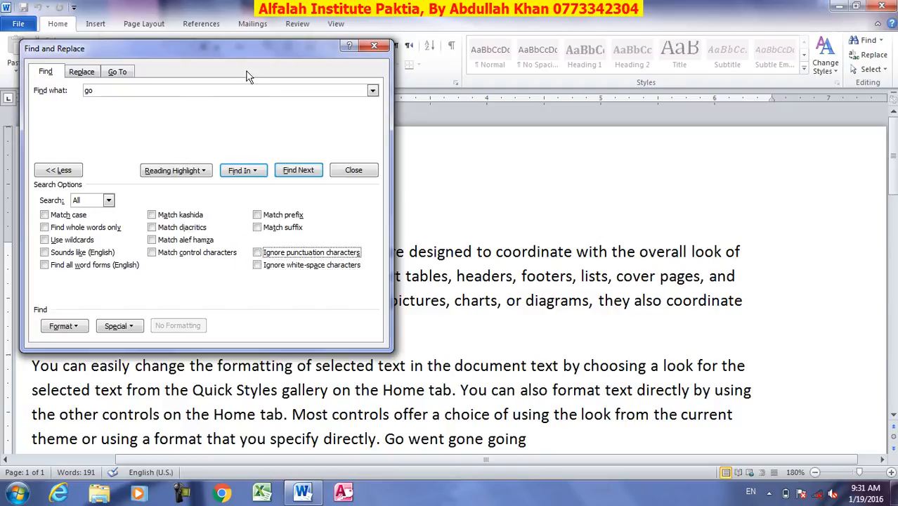
Move the search dialog off the text and color the word "Go" at the end of the second paragraph red
drag(235, 63, 639, 54)
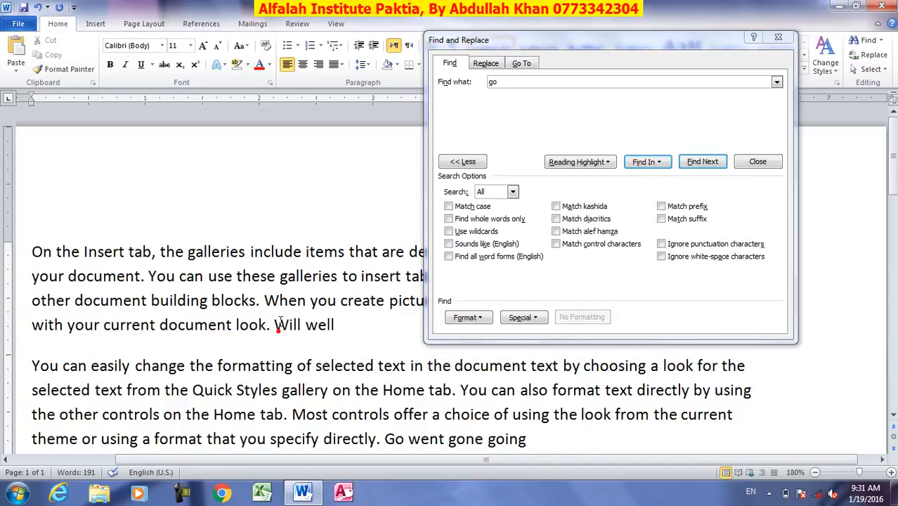
drag(274, 325, 301, 325)
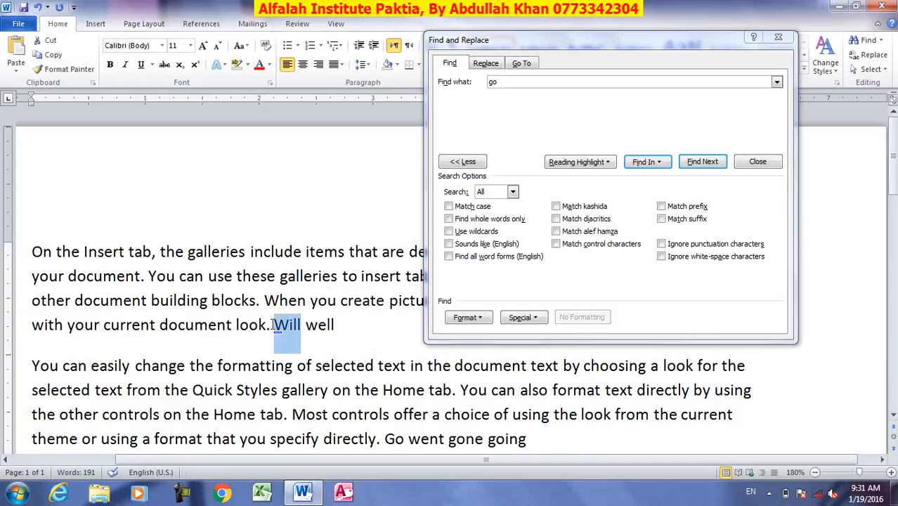
click(301, 413)
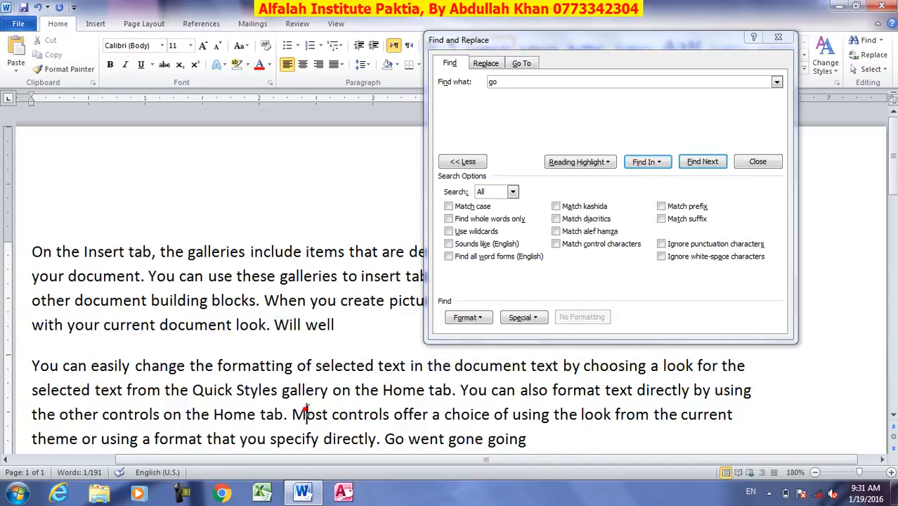
double_click(394, 437)
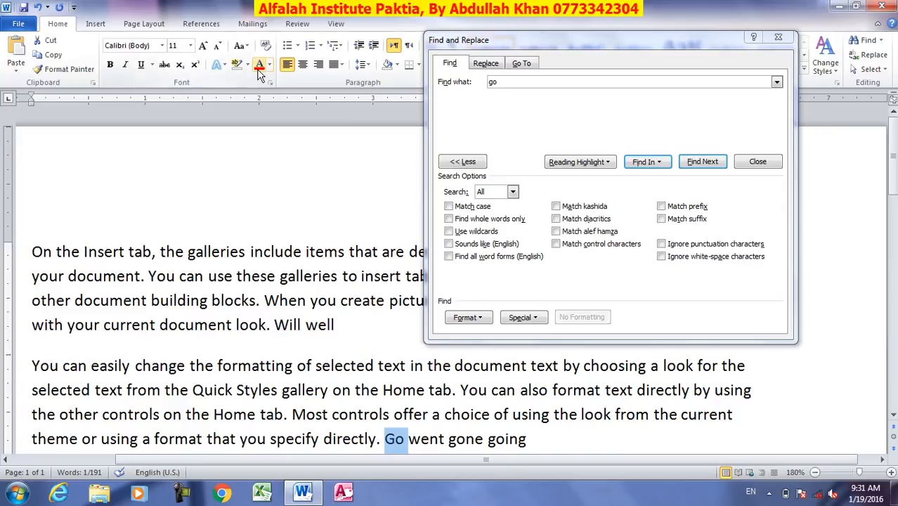
click(249, 325)
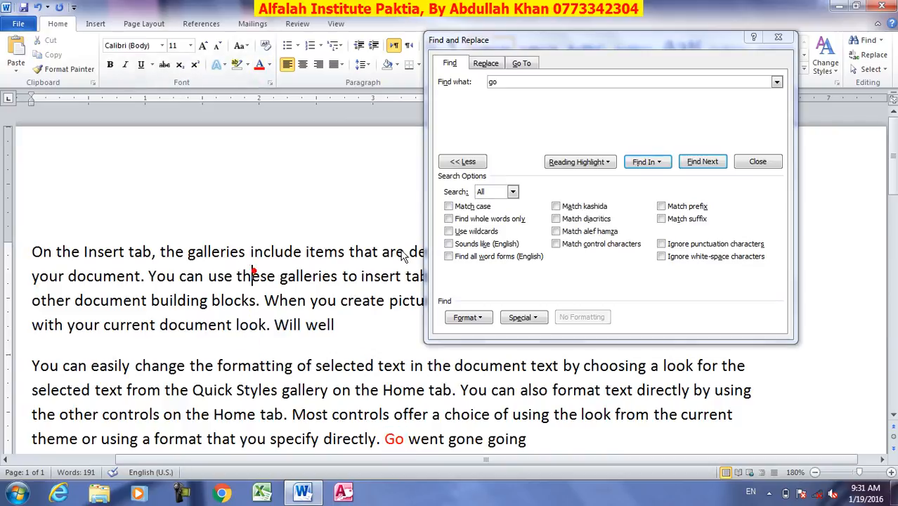
Highlight all matches of "go" without any format criterion, and clear the highlighting
click(519, 135)
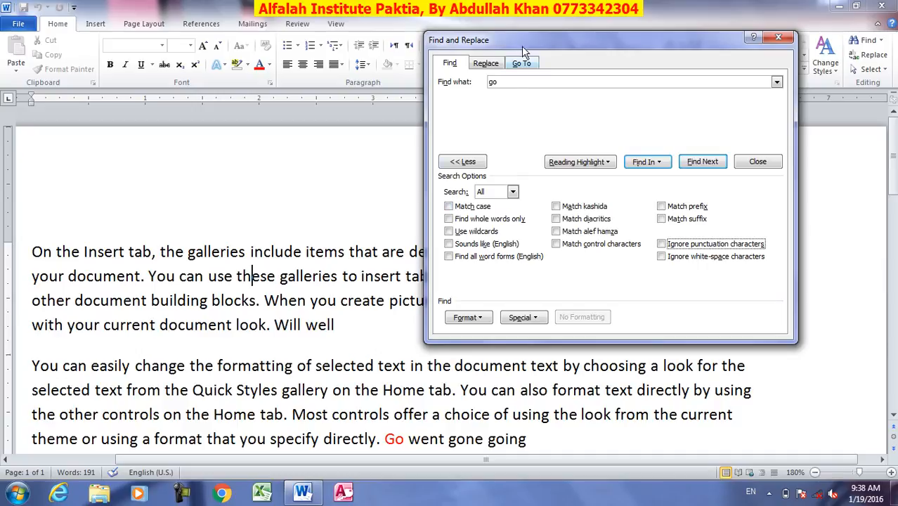
drag(526, 41, 488, 20)
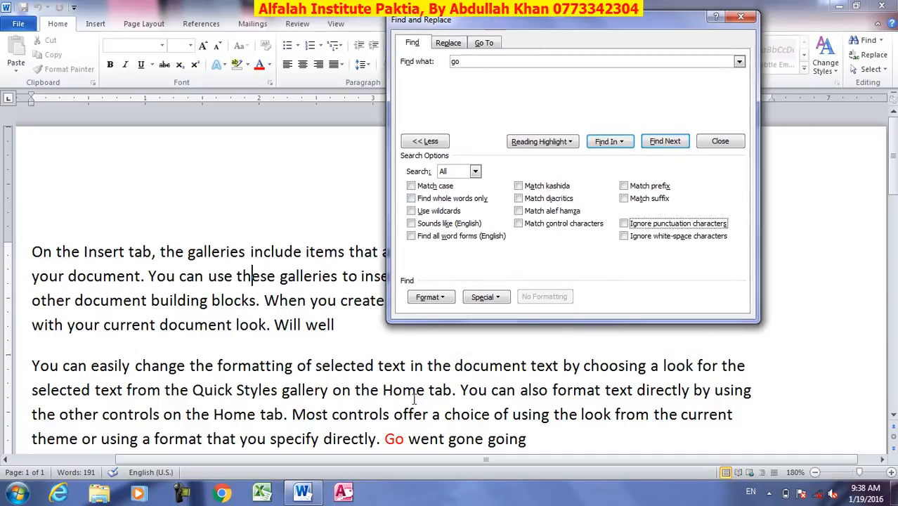
click(442, 300)
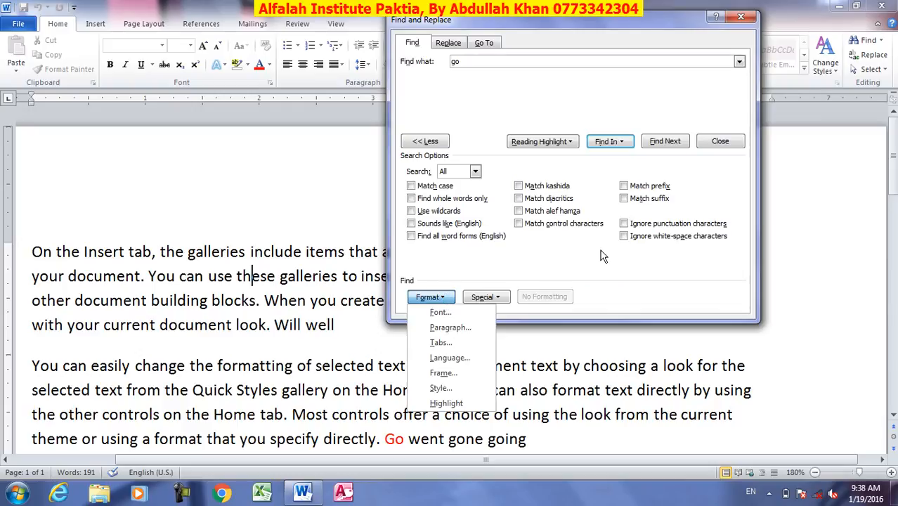
click(545, 249)
click(546, 141)
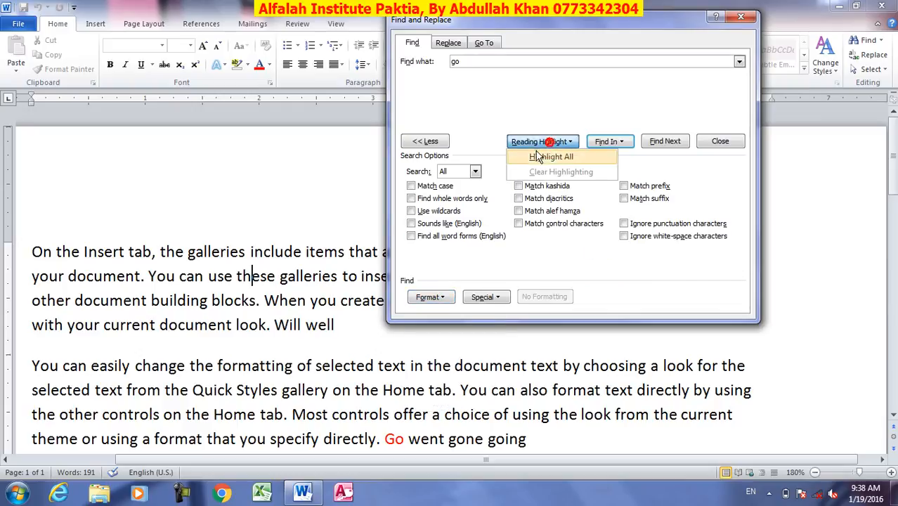
click(541, 156)
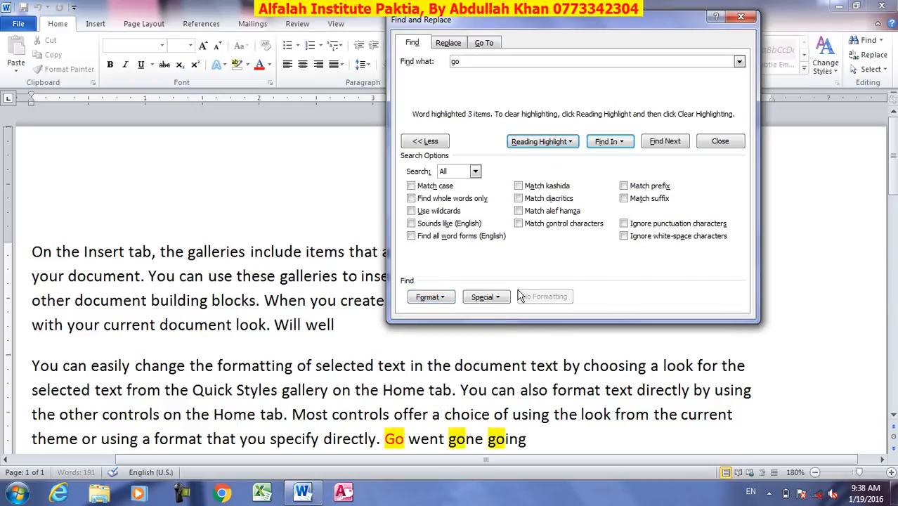
click(551, 143)
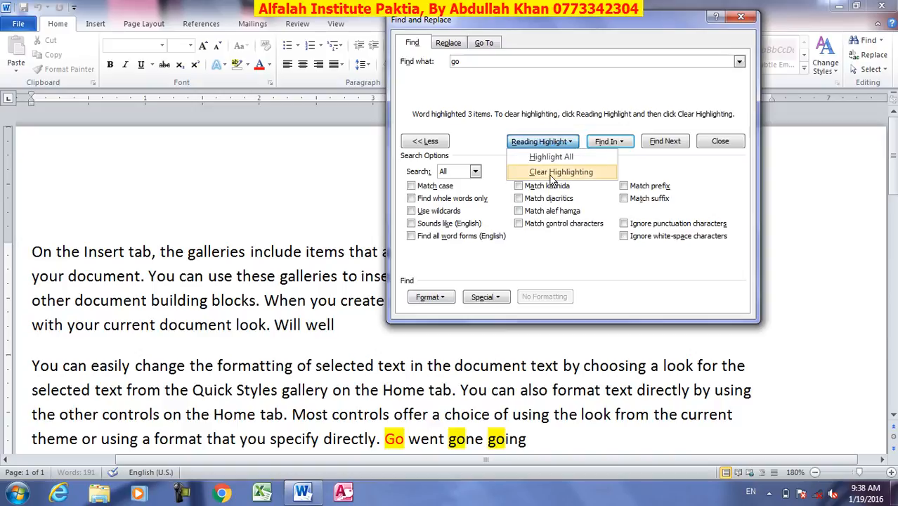
click(551, 175)
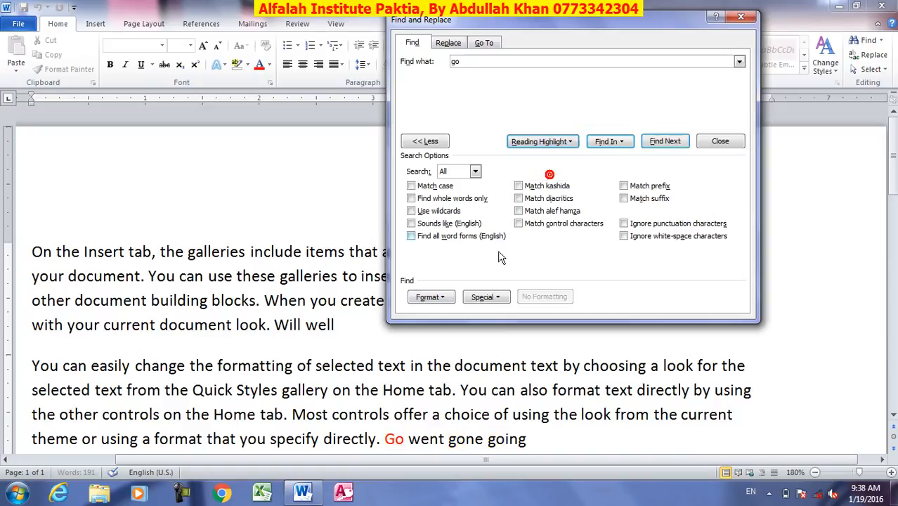
Move the search dialog down and restrict the search for "go" to text with a red font color
click(442, 300)
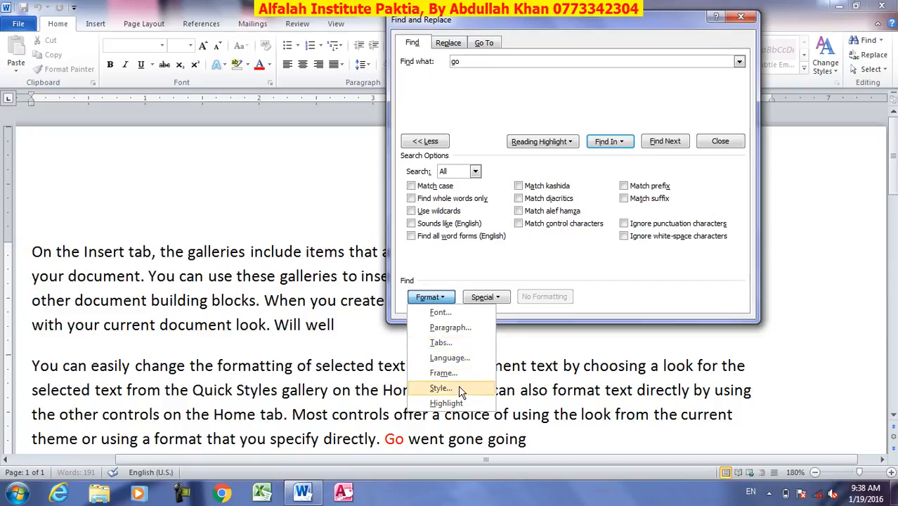
click(557, 24)
drag(554, 24, 539, 125)
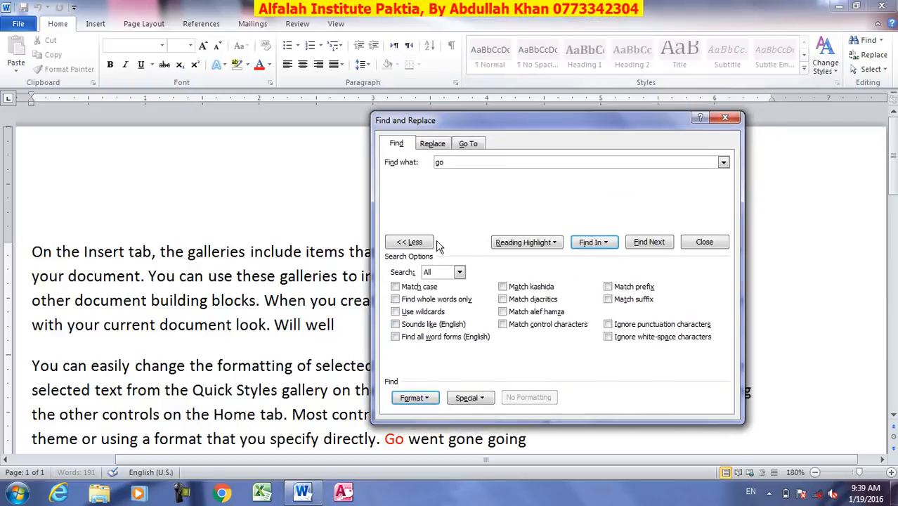
click(430, 397)
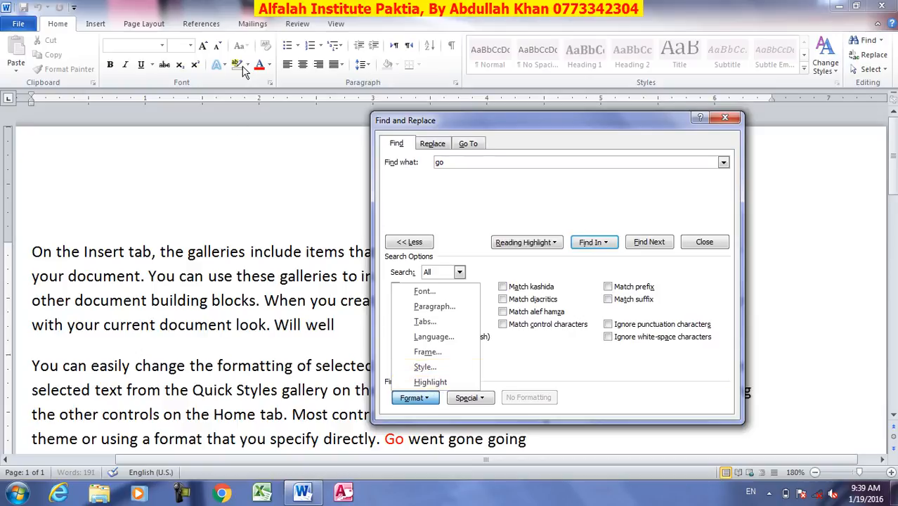
click(432, 290)
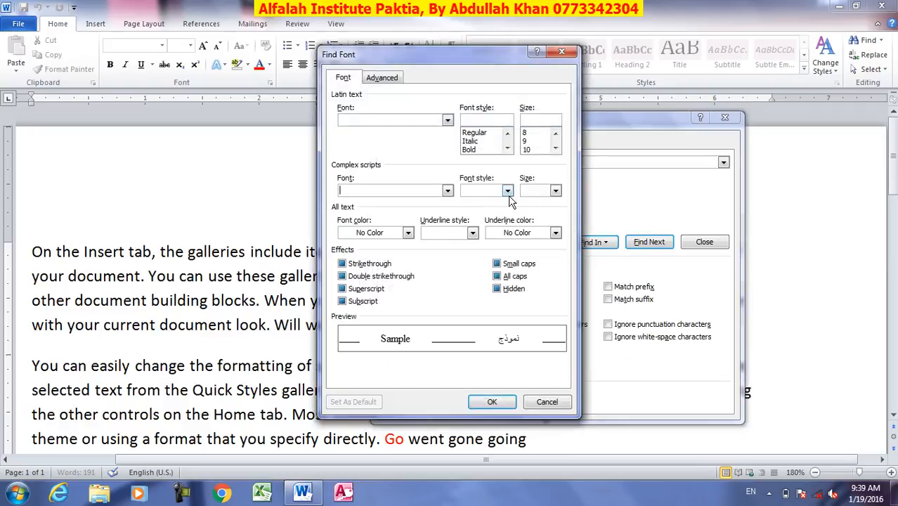
click(408, 232)
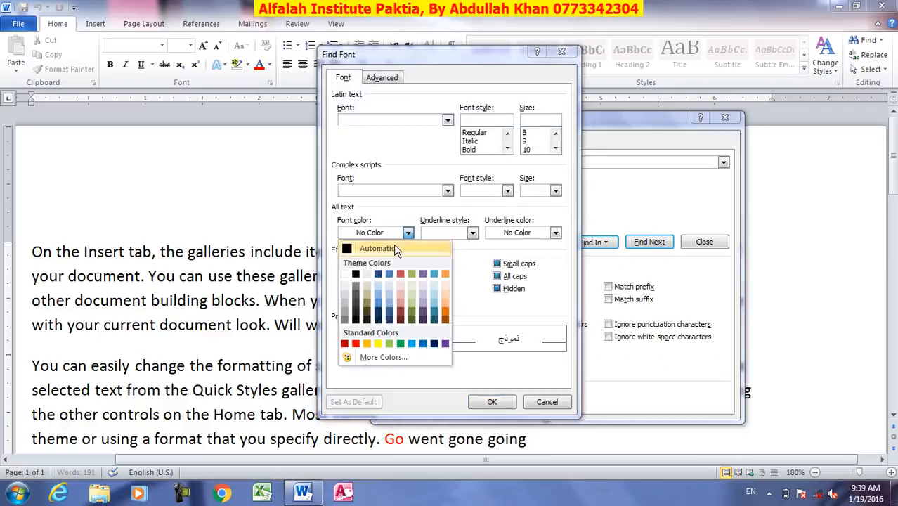
click(355, 343)
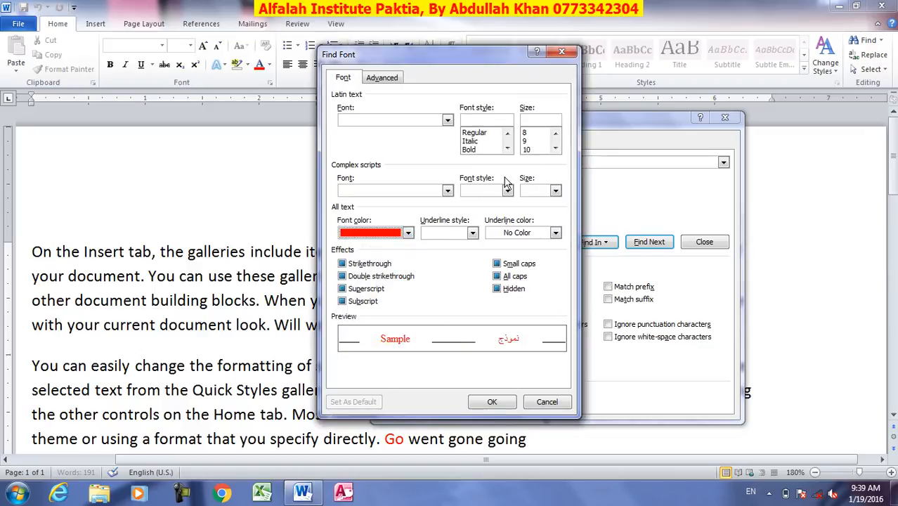
click(506, 412)
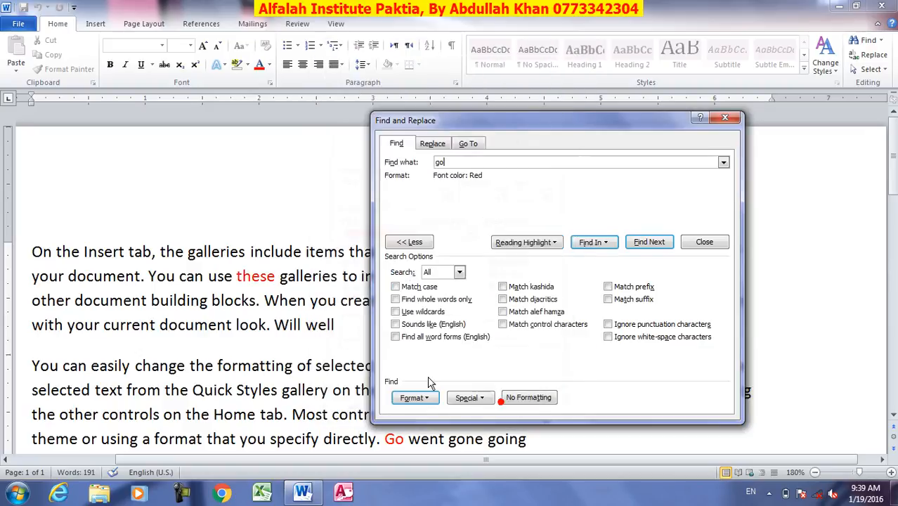
Highlight all red matches of "go", clear the highlighting, and view the special characters available for searching
click(525, 242)
click(538, 257)
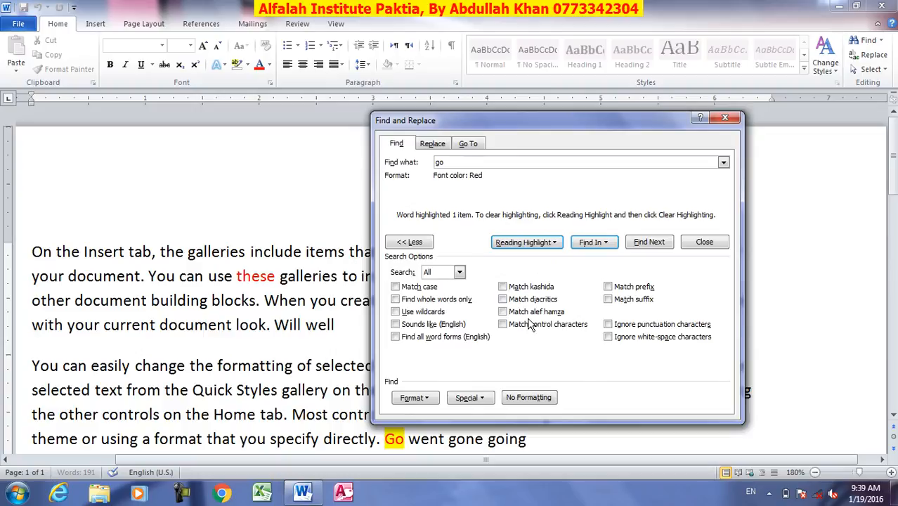
click(529, 246)
click(526, 273)
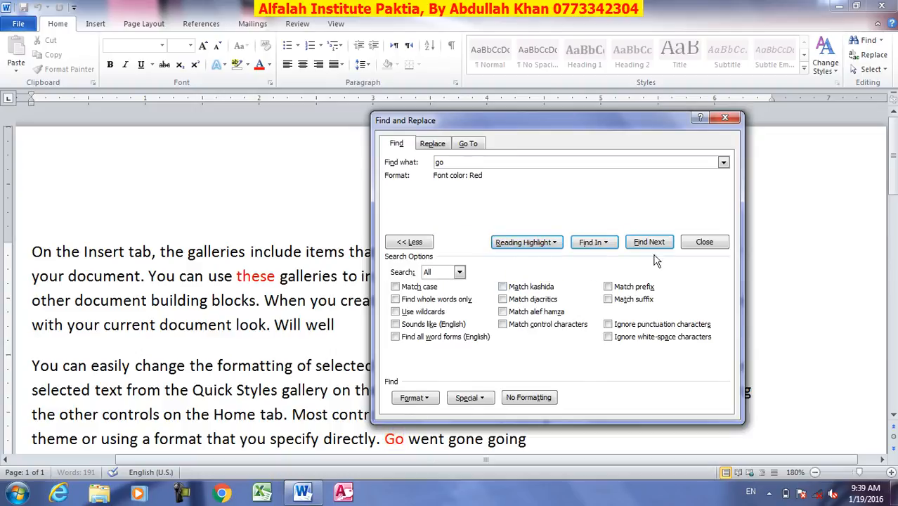
click(475, 398)
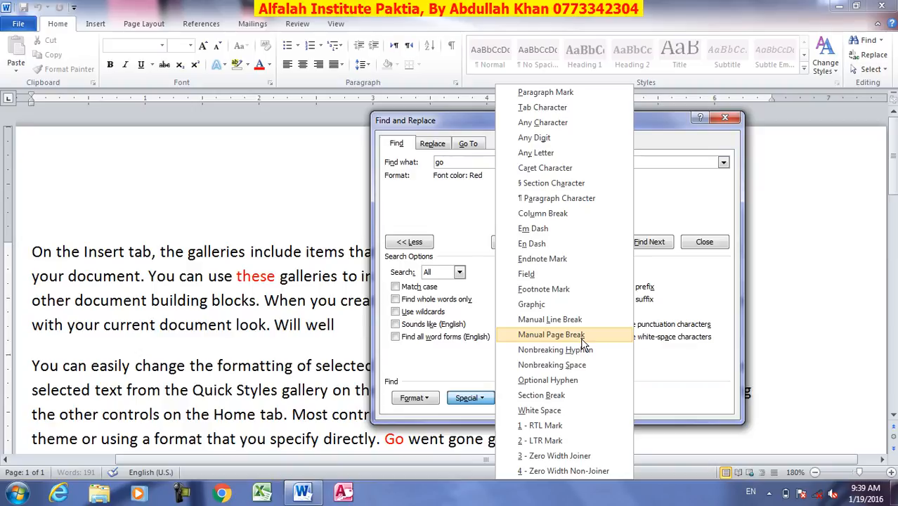
click(659, 209)
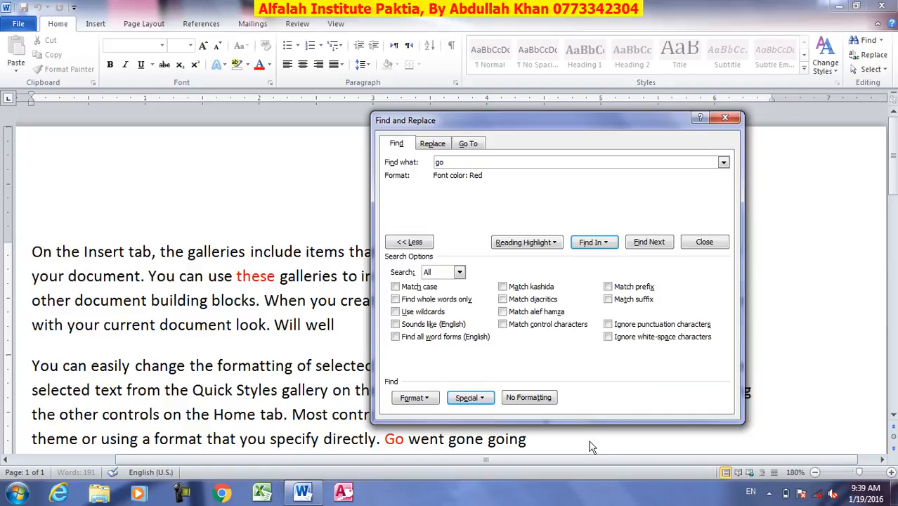
Remove the font color criterion, highlight all matches of "go", clear the highlighting and close the search dialog
click(541, 400)
click(535, 243)
click(538, 257)
click(530, 243)
click(527, 273)
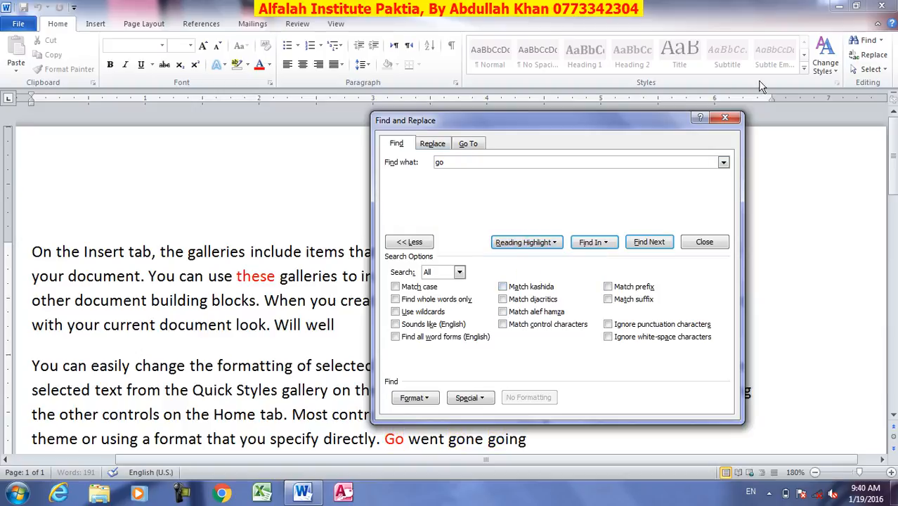
click(725, 118)
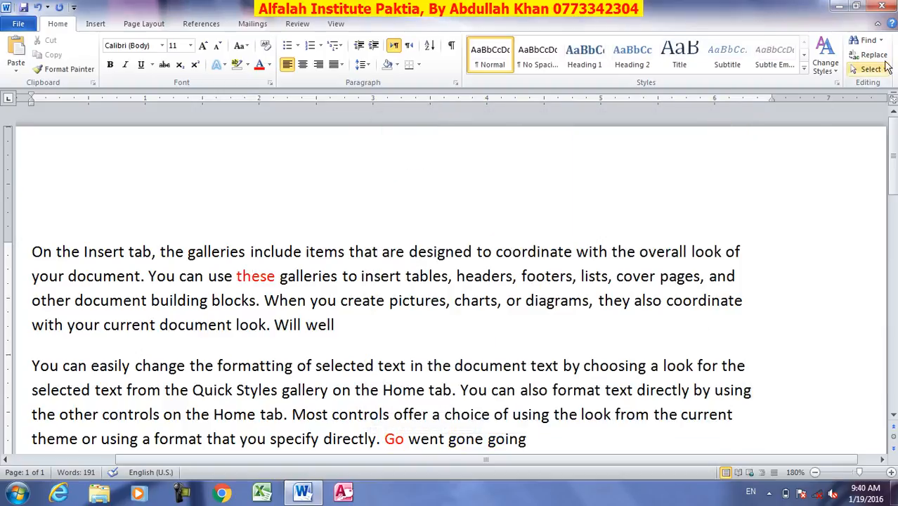
click(880, 40)
click(832, 87)
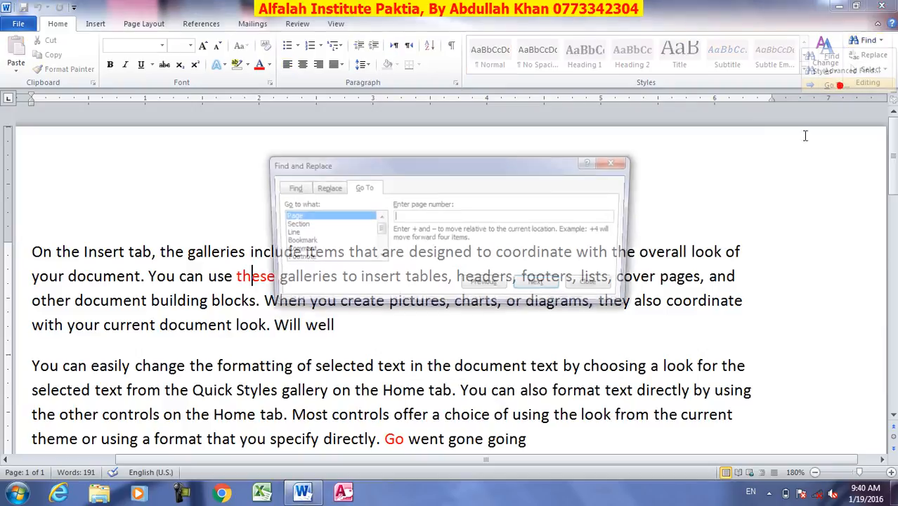
drag(429, 170, 470, 121)
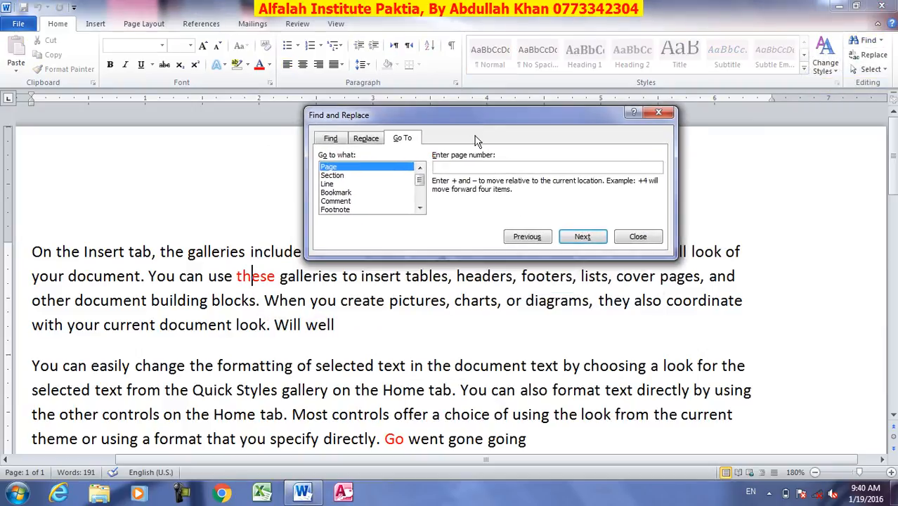
text(1)
click(454, 166)
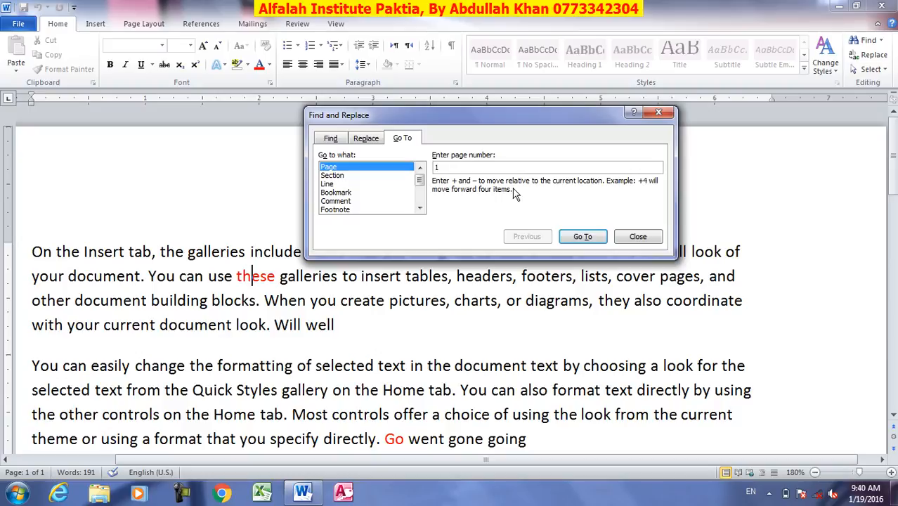
key(BackSpace)
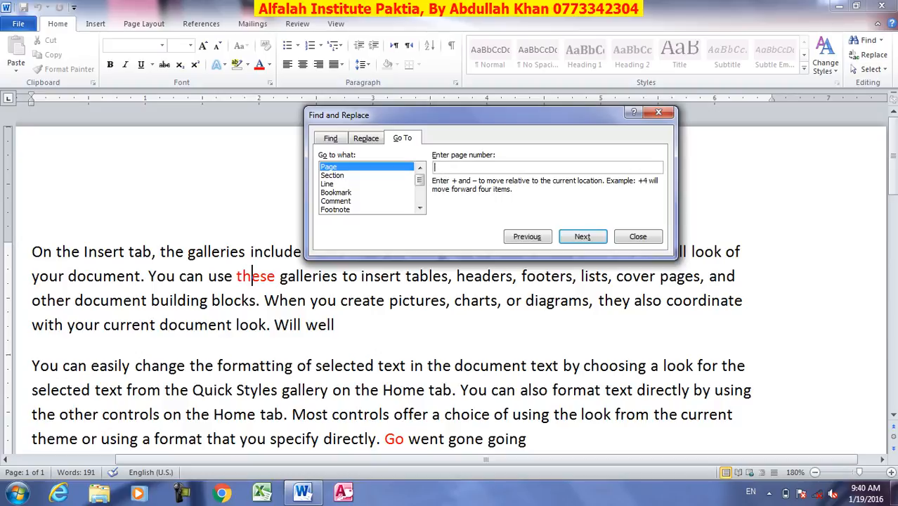
click(641, 239)
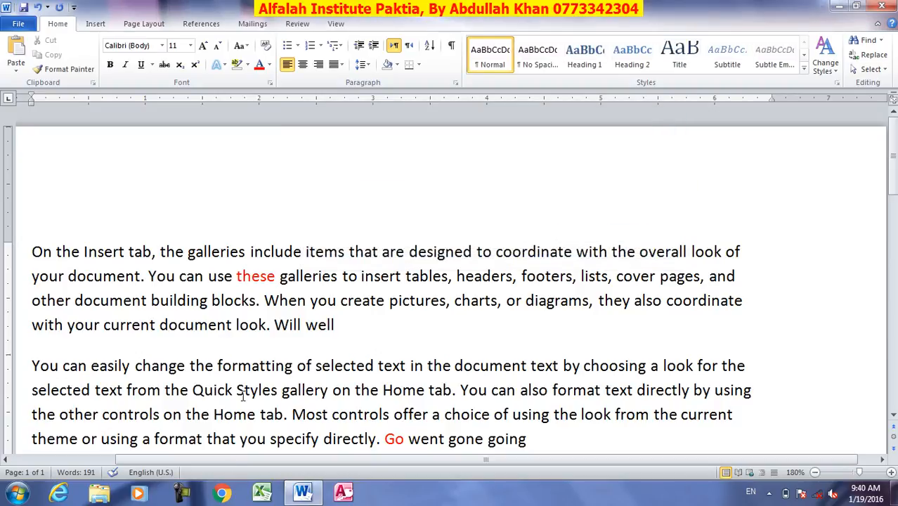
Generate sample paragraphs with =rand(33) on the empty line after the last paragraph, and return to the document's beginning
scroll(259, 391, down, 5)
scroll(247, 307, up, 5)
click(116, 306)
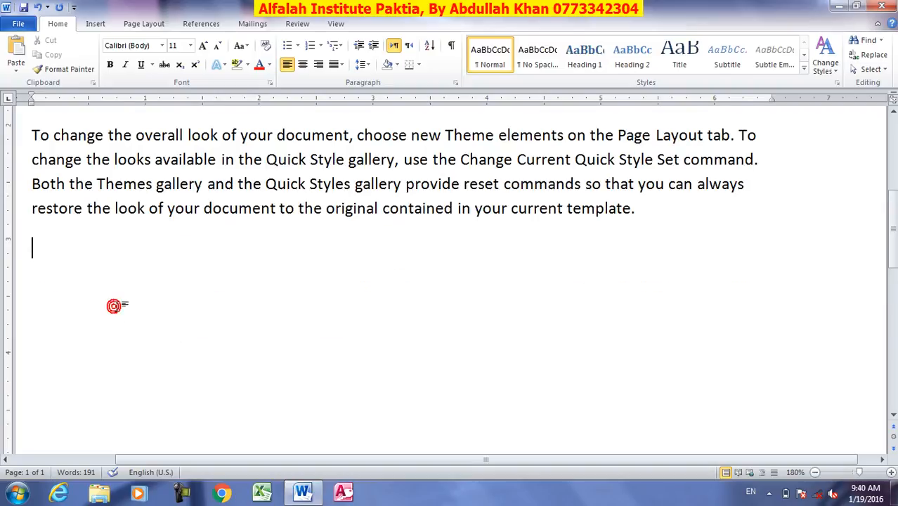
text(=rand(33))
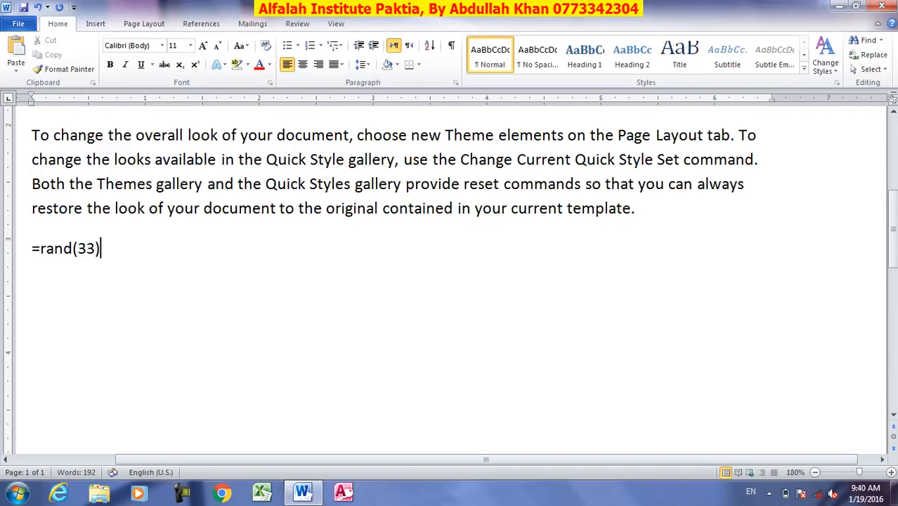
key(Return)
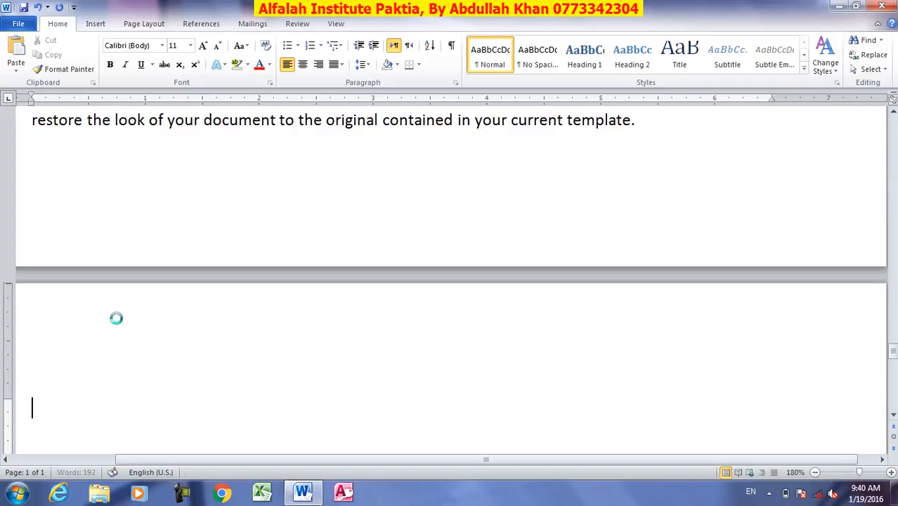
key(ctrl+Home)
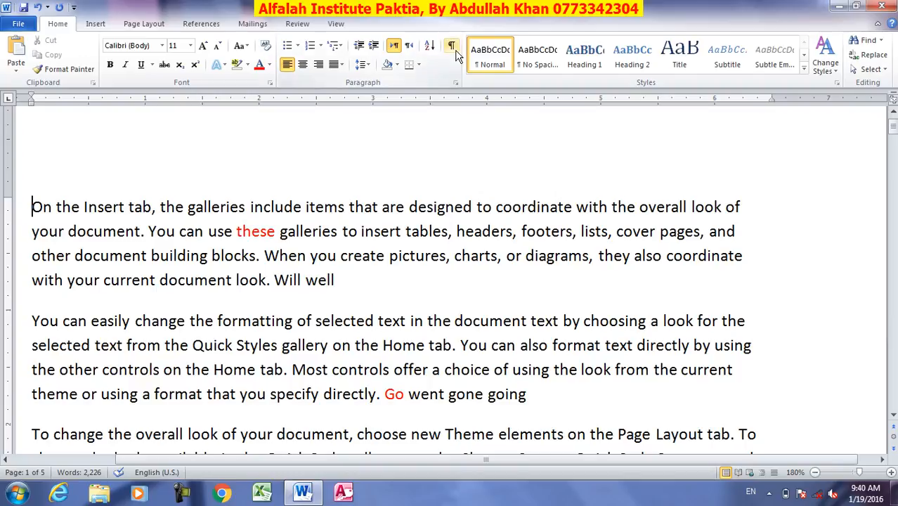
Jump to page 4 of the document with Go To
click(880, 40)
click(845, 85)
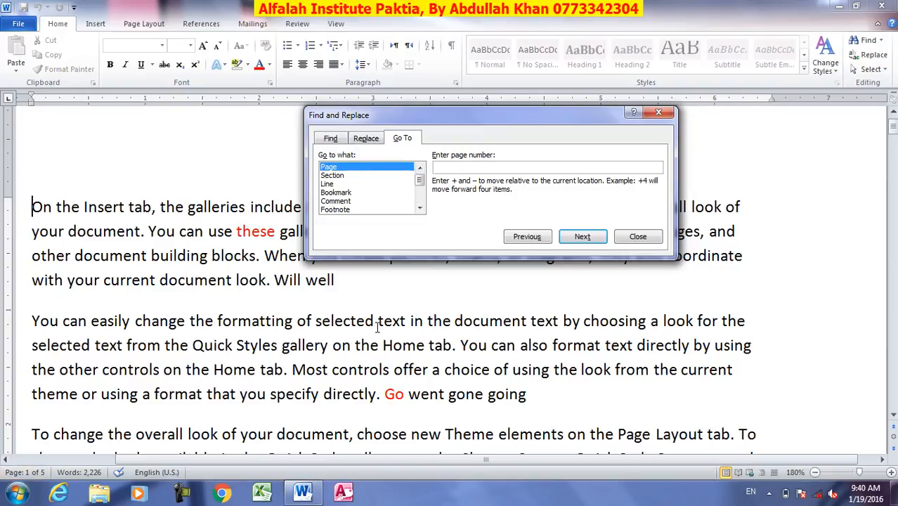
text(4)
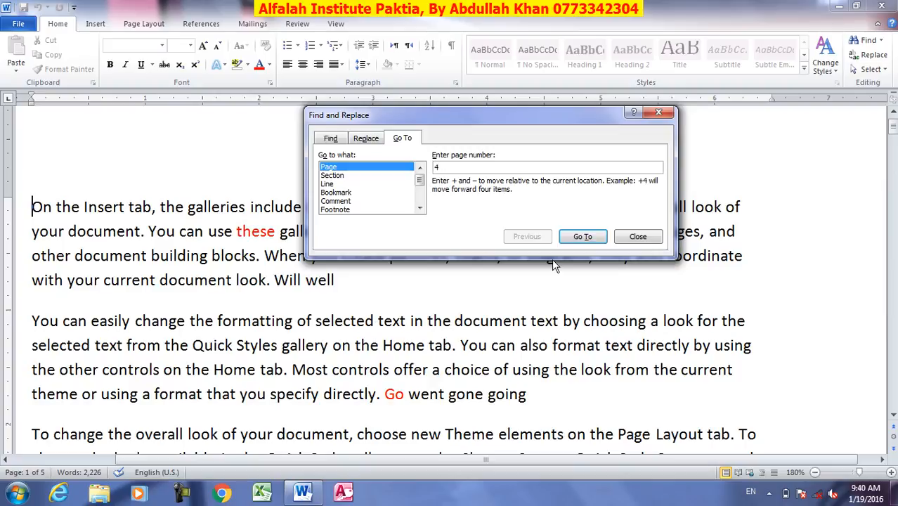
click(587, 241)
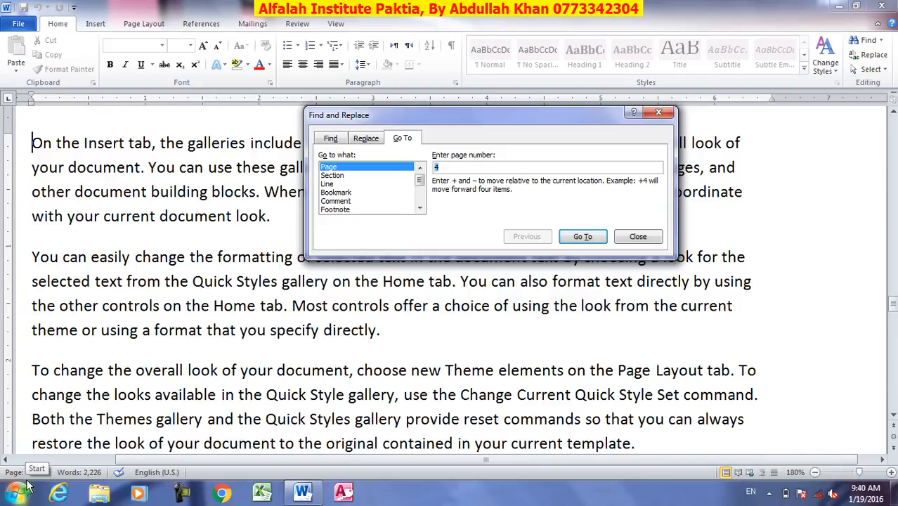
Look through the other Go To targets, including Line, Bookmark and Footnote, and close the dialog
click(335, 184)
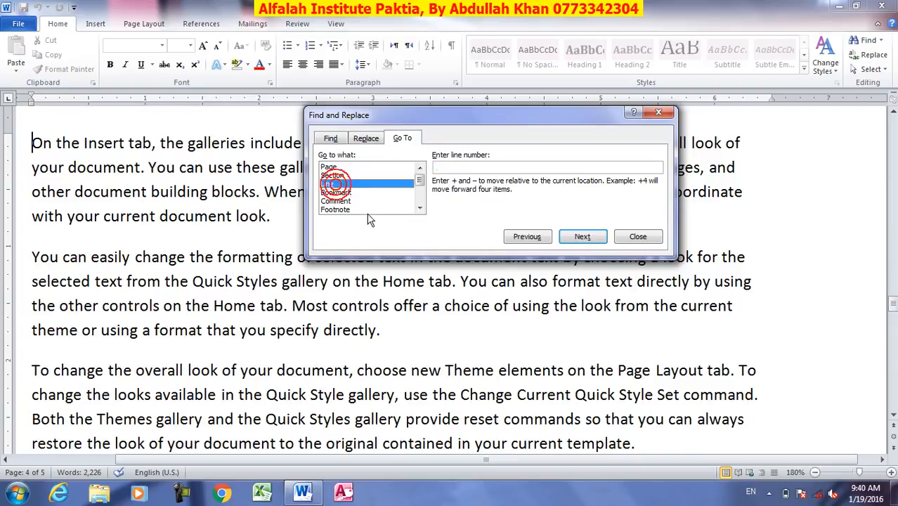
click(343, 193)
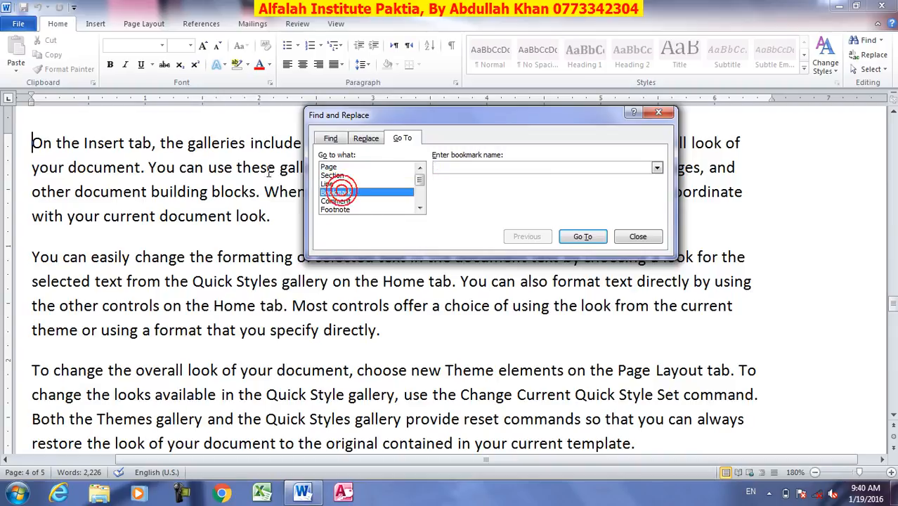
click(363, 209)
click(420, 209)
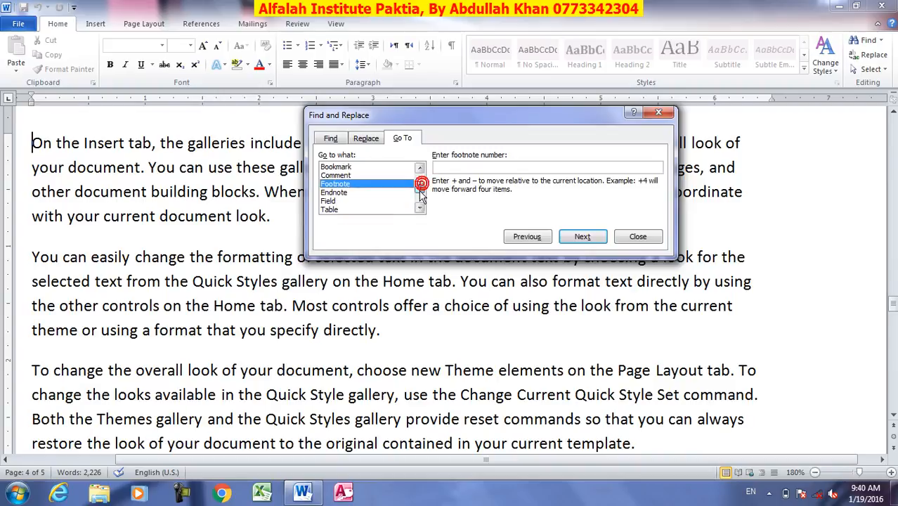
drag(416, 219, 410, 150)
click(633, 238)
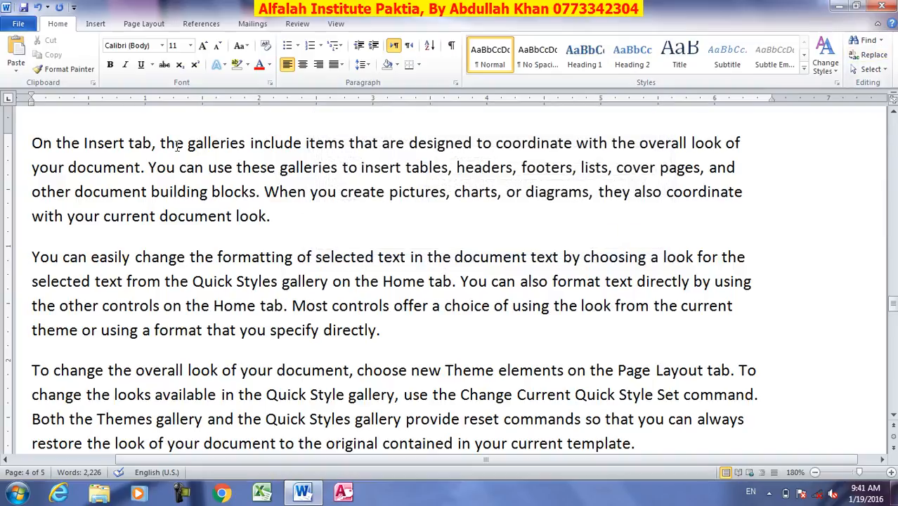
Replace all occurrences of "go" with the name already given as replacement, with the extra search options collapsed, and close the dialog
click(870, 54)
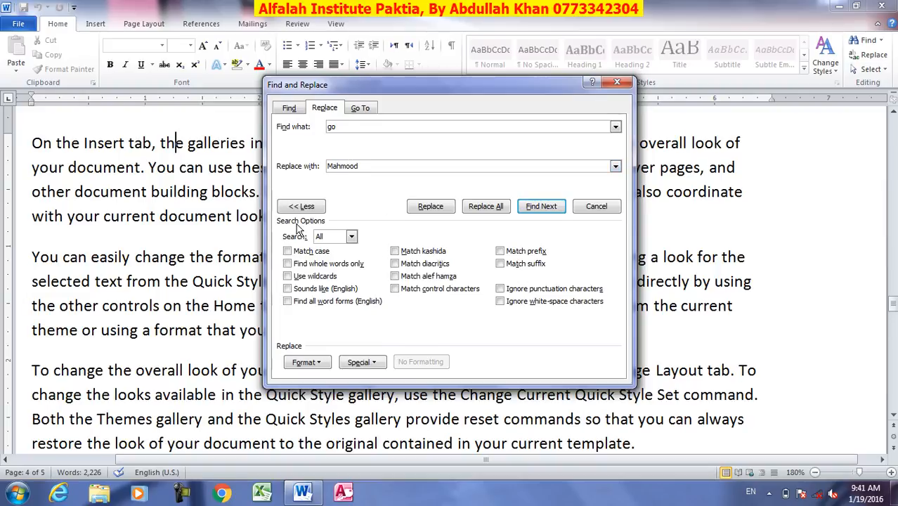
click(319, 207)
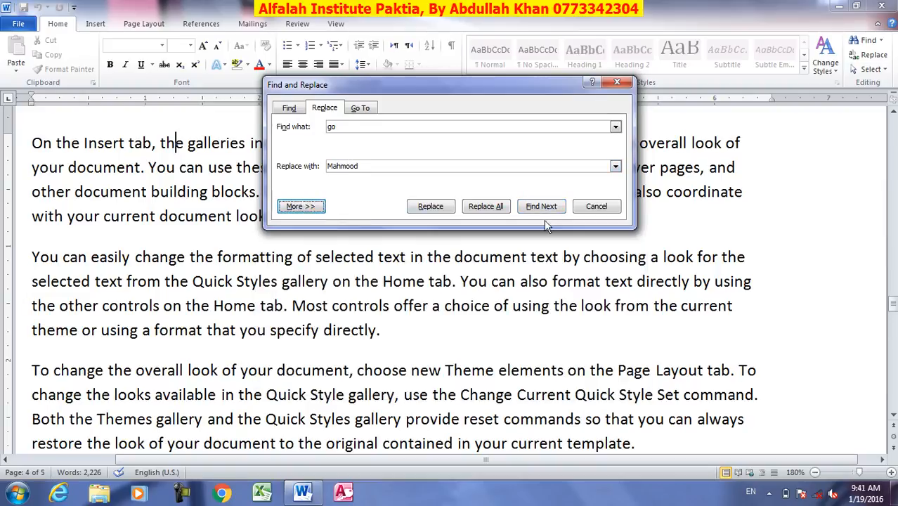
click(437, 208)
click(436, 276)
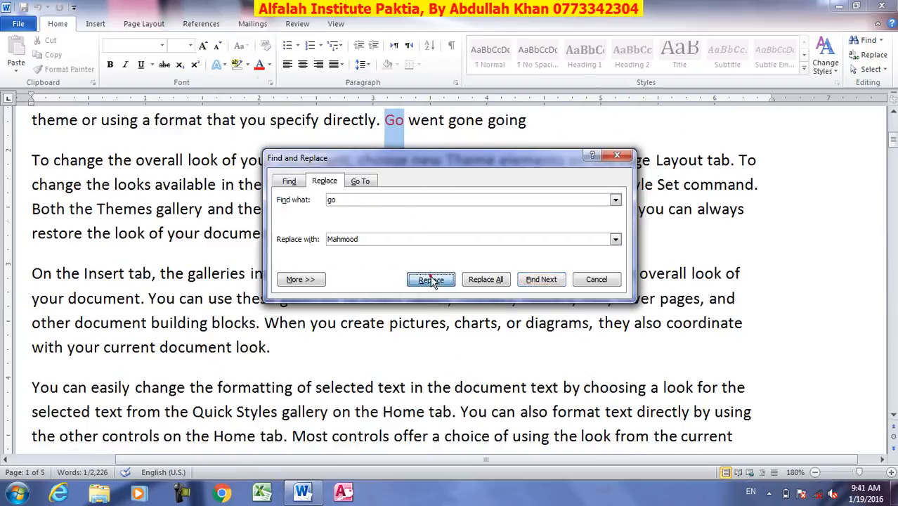
click(479, 280)
click(443, 282)
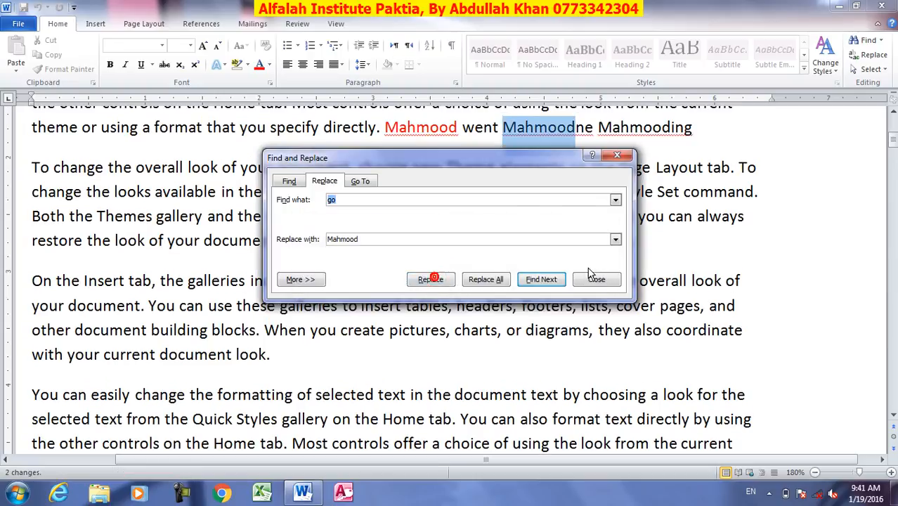
click(592, 279)
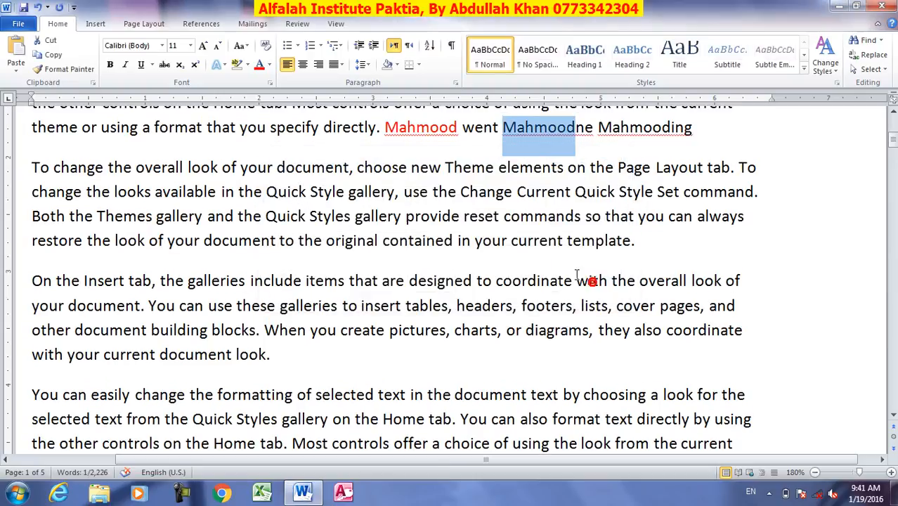
Select all of the document's text, clear the selection, and repeat both once more
click(883, 73)
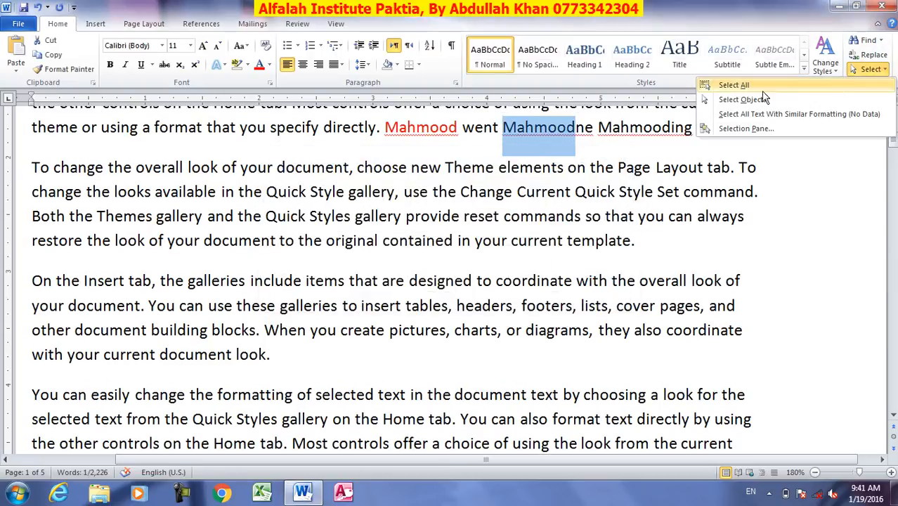
click(735, 85)
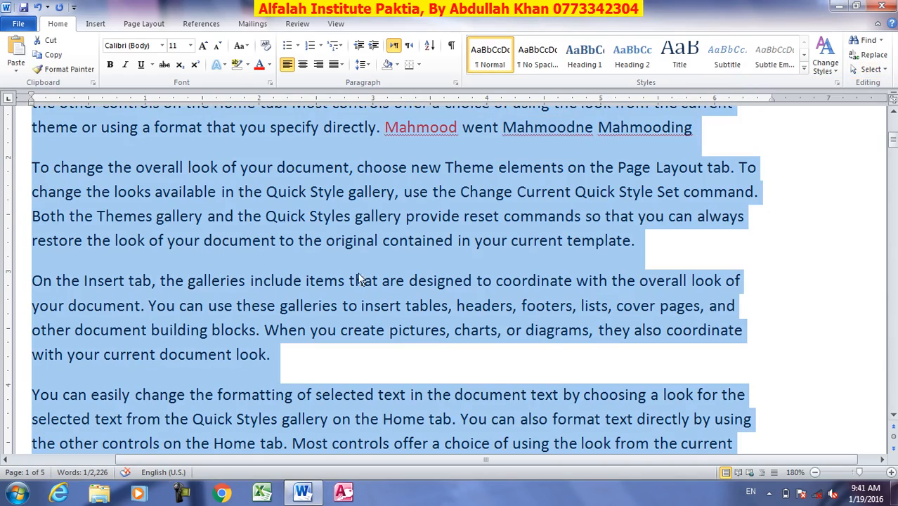
click(273, 235)
key(ctrl+a)
click(357, 223)
click(873, 71)
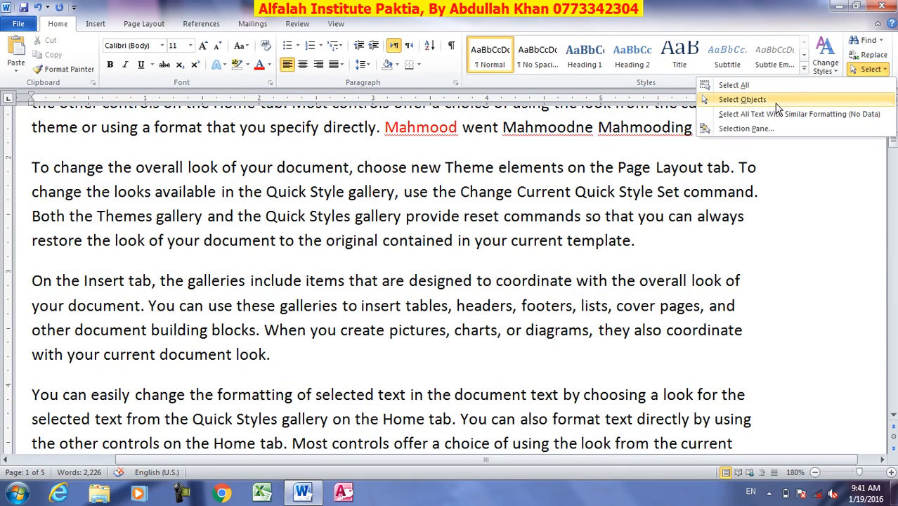
click(325, 200)
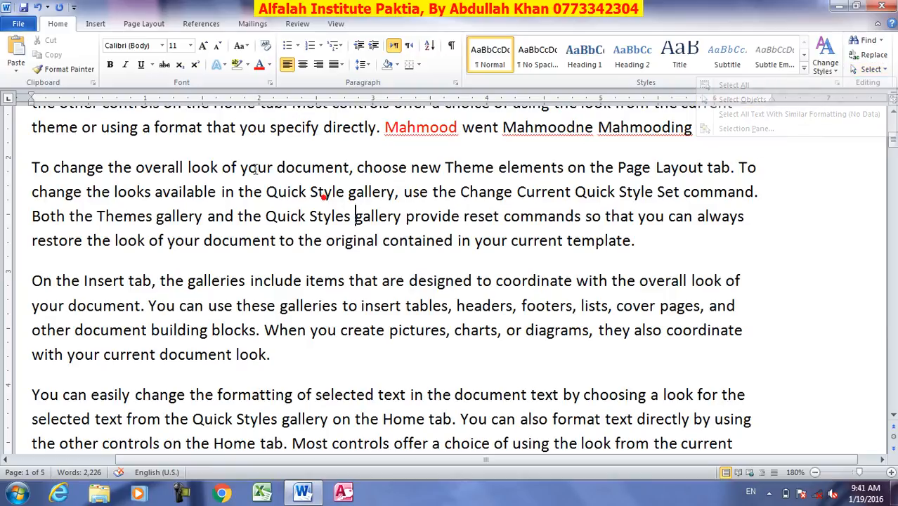
Draw an oval about 0.84" high and 1.09" wide over the paragraph beginning "To change the overall look"
click(95, 24)
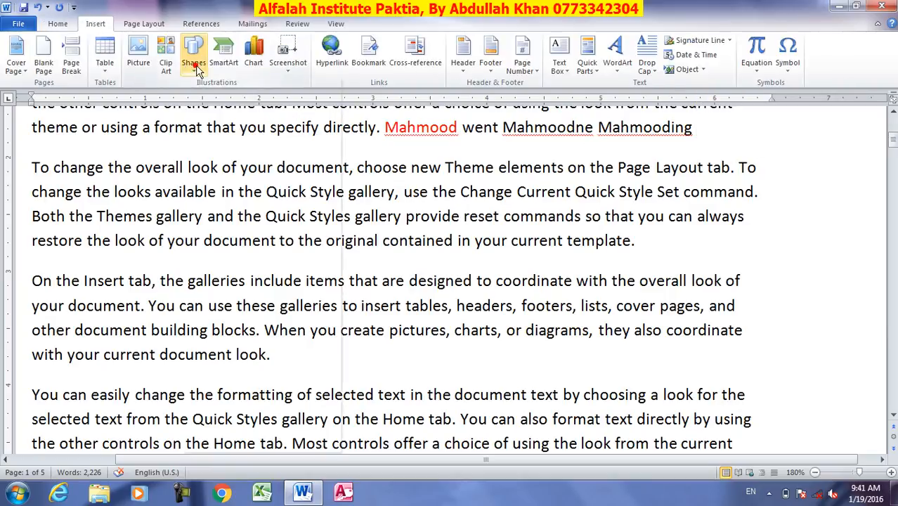
click(194, 50)
click(240, 97)
mouse_move(169, 156)
mouse_down()
mouse_move(284, 257)
mouse_move(293, 254)
mouse_up()
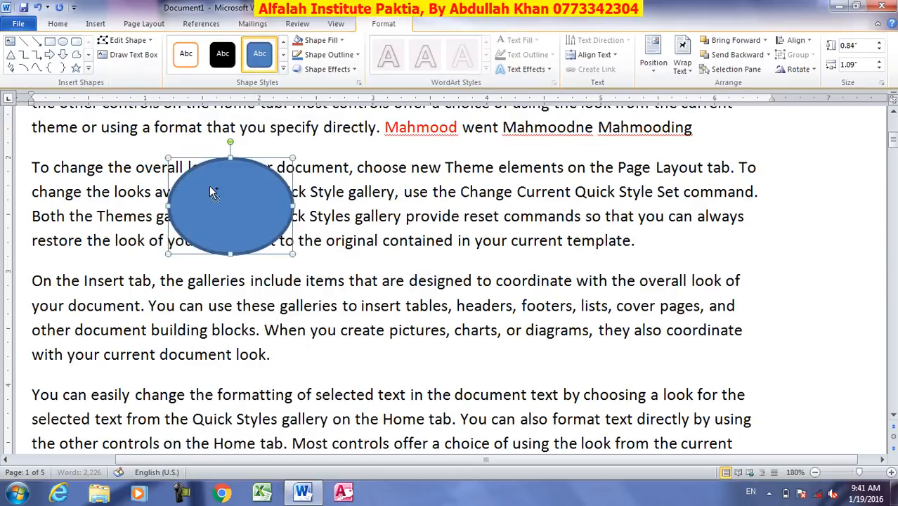
Make three overlapping copies of the blue oval and give them the red, green and purple shape styles
drag(210, 189, 222, 199)
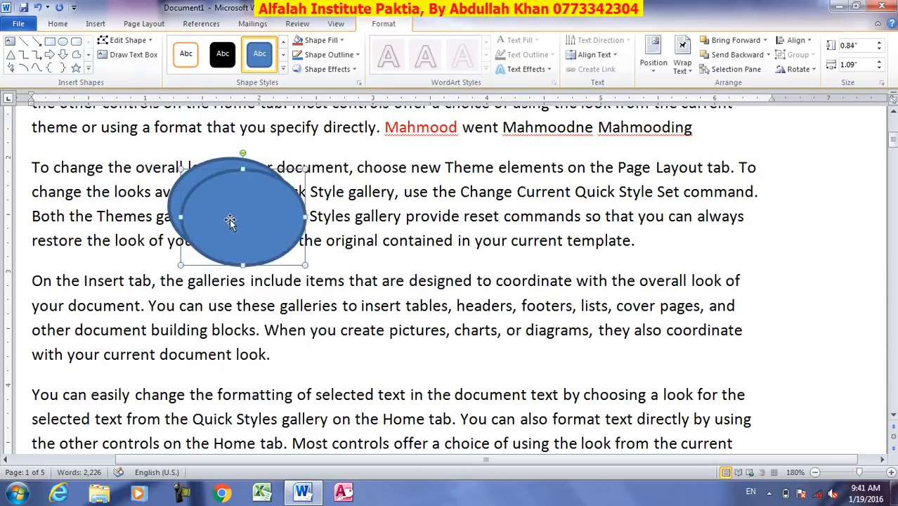
click(284, 56)
click(185, 54)
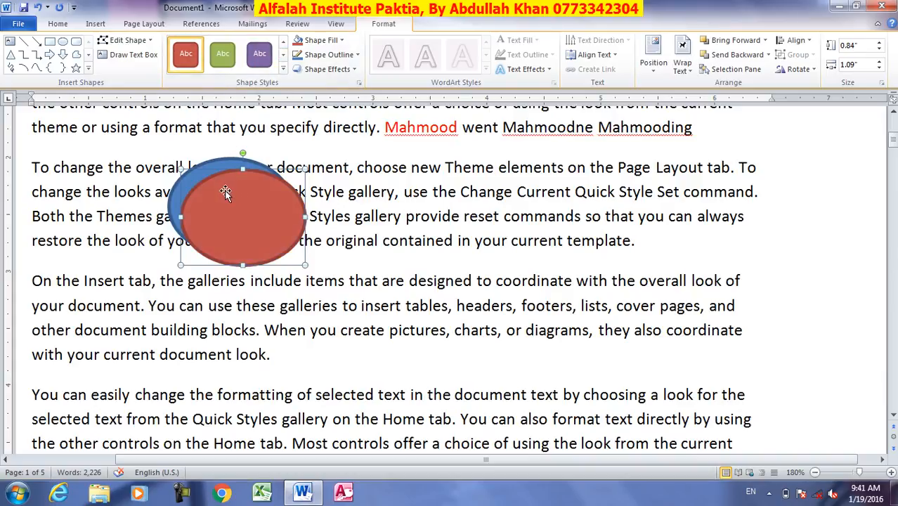
drag(223, 189, 266, 217)
click(225, 61)
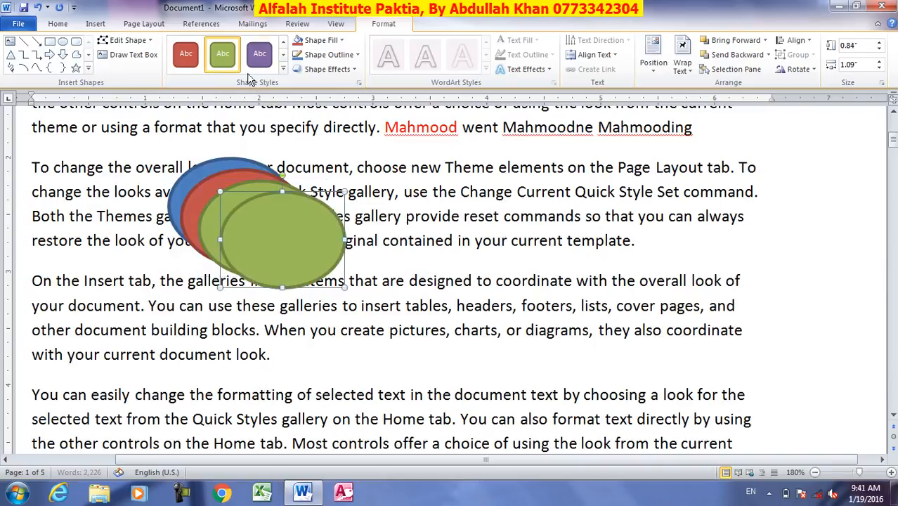
click(259, 54)
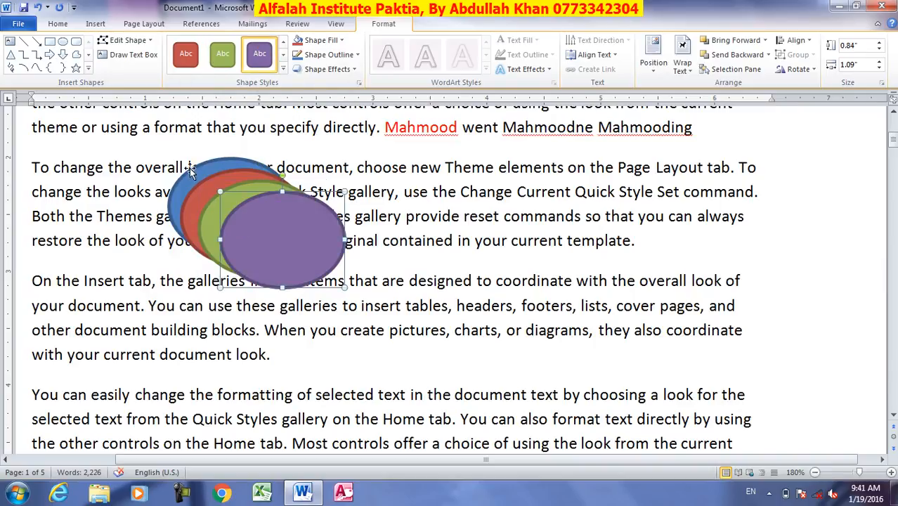
Move the purple oval away from the other ovals and shrink it to about 0.59" high and 0.73" wide
drag(271, 242, 501, 216)
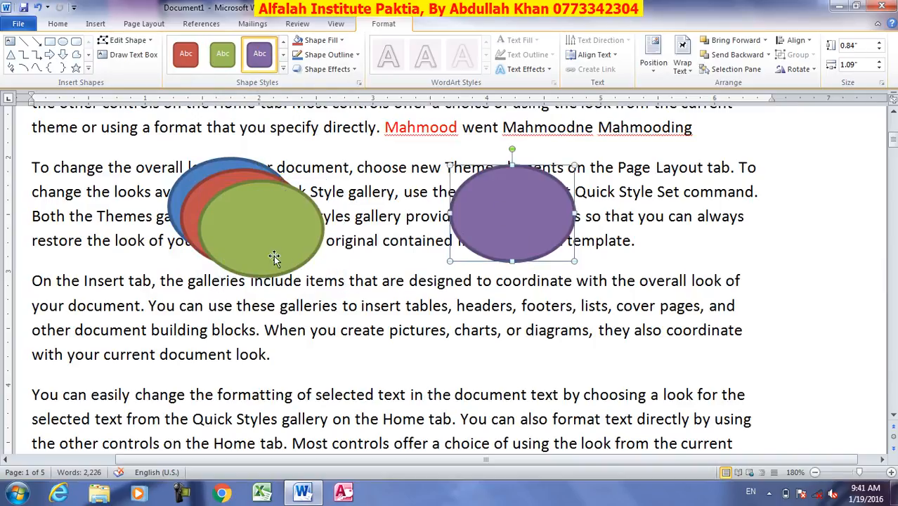
click(494, 324)
click(507, 204)
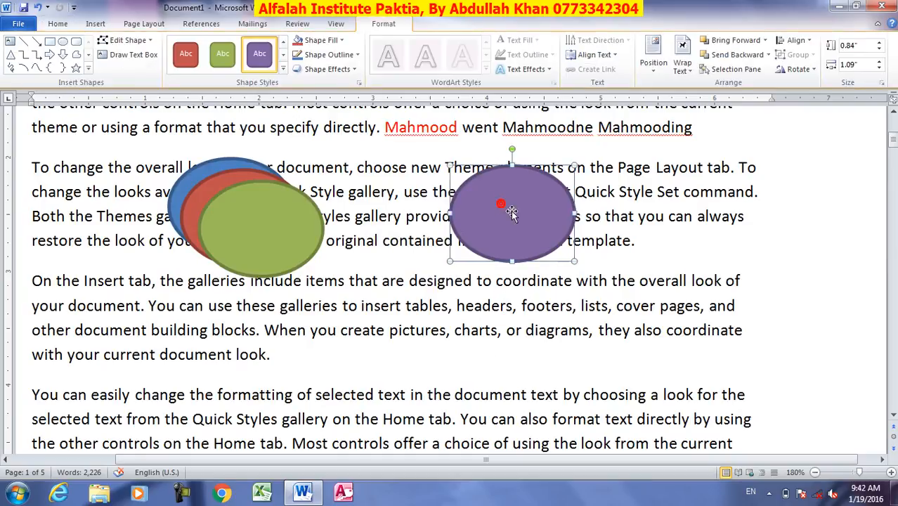
drag(575, 165, 538, 197)
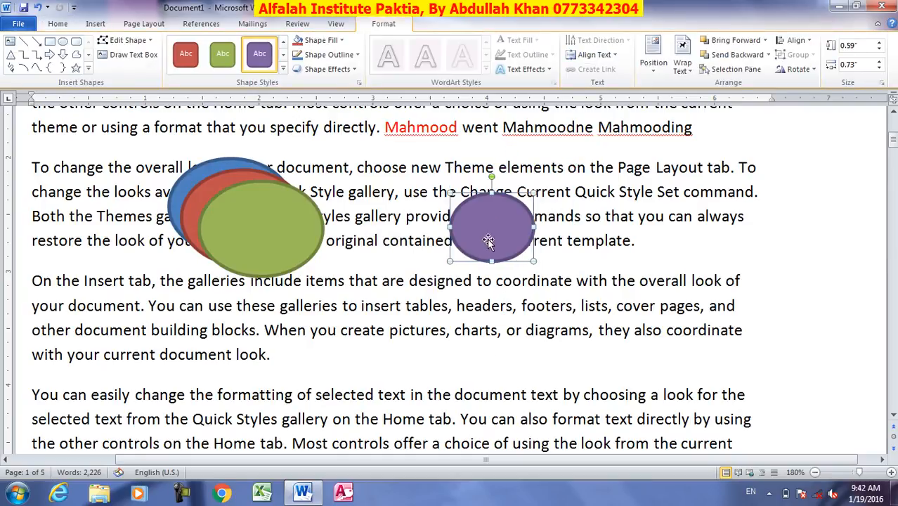
drag(488, 241, 482, 214)
Send the purple oval behind the text and deselect it
right_click(484, 208)
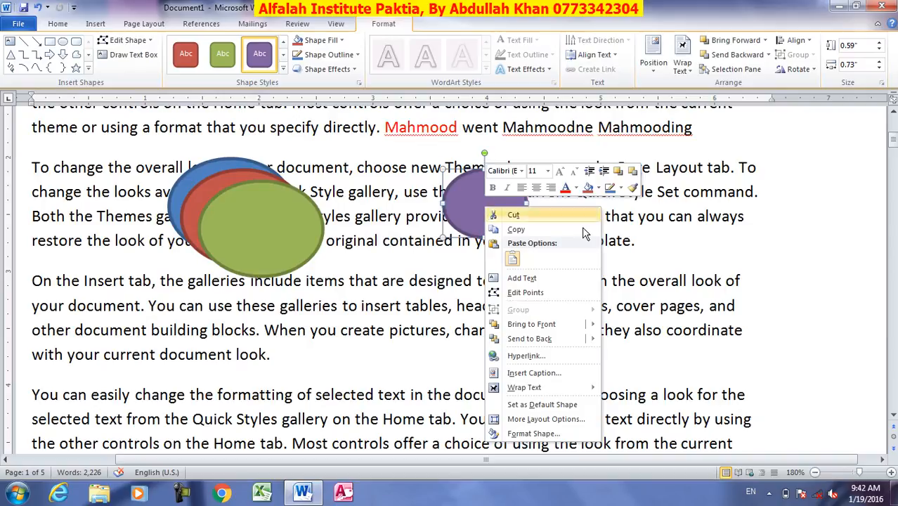
mouse_move(567, 344)
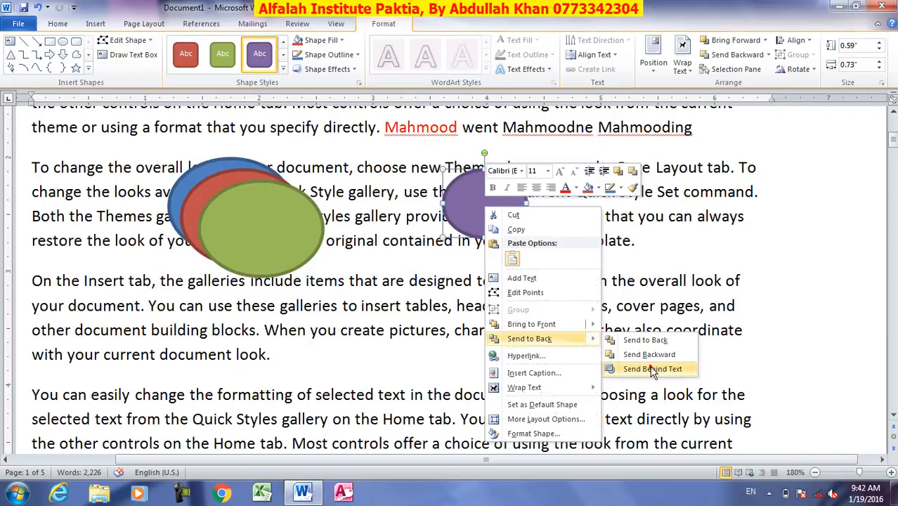
click(647, 368)
click(573, 338)
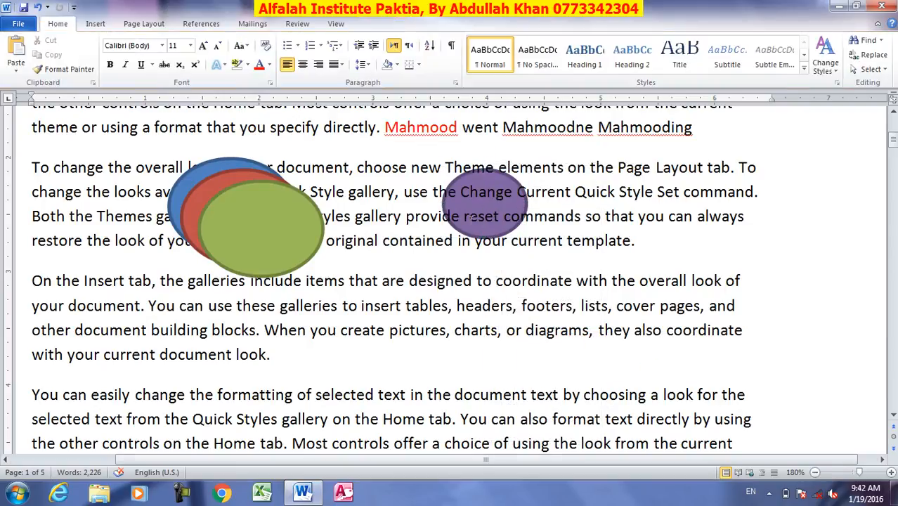
Try to select the purple oval behind the text directly, and select the green oval for comparison
click(445, 232)
click(416, 210)
click(258, 242)
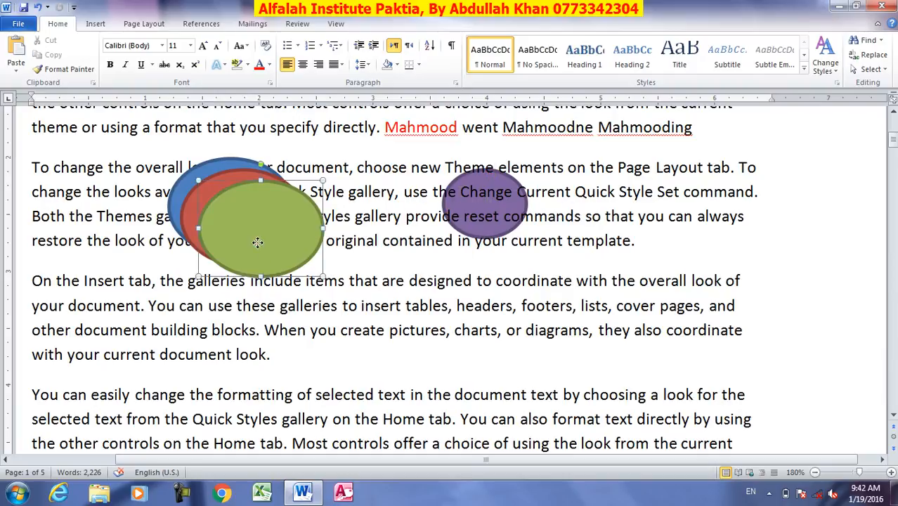
click(405, 307)
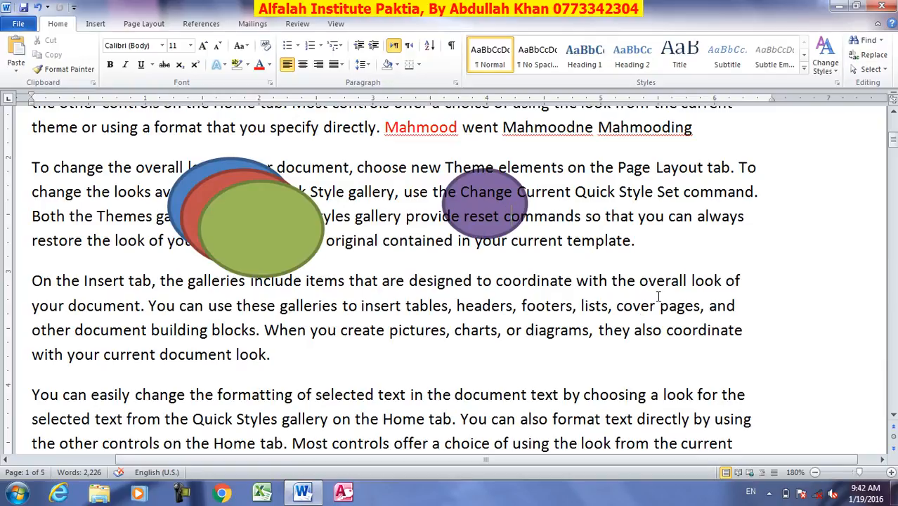
Turn on Select Objects and use it to select the green oval and the purple oval behind the text
click(870, 69)
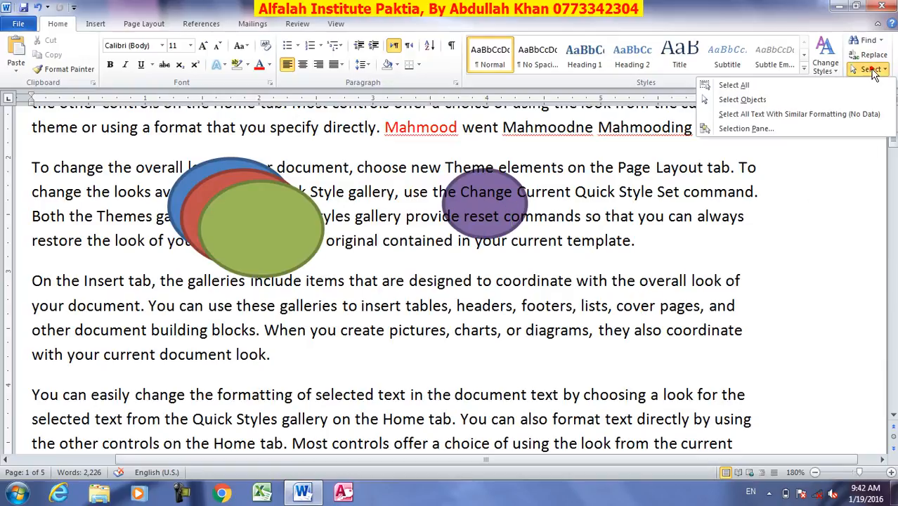
click(743, 100)
click(463, 339)
click(170, 371)
click(241, 229)
click(484, 201)
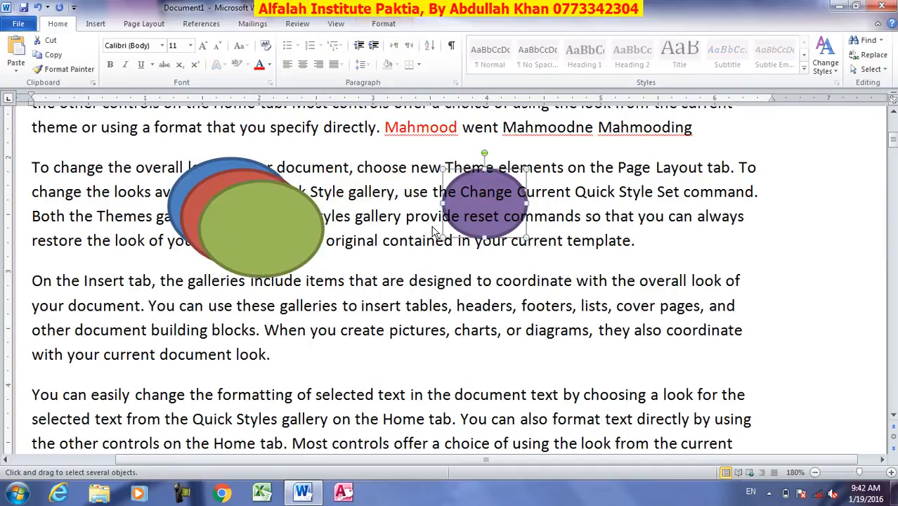
Bring the purple oval in front of the text and select the green oval
right_click(485, 192)
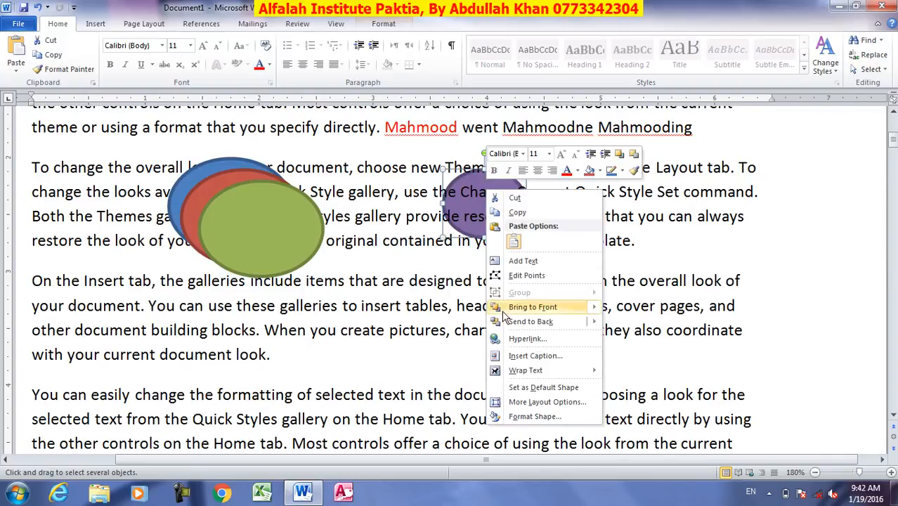
mouse_move(567, 309)
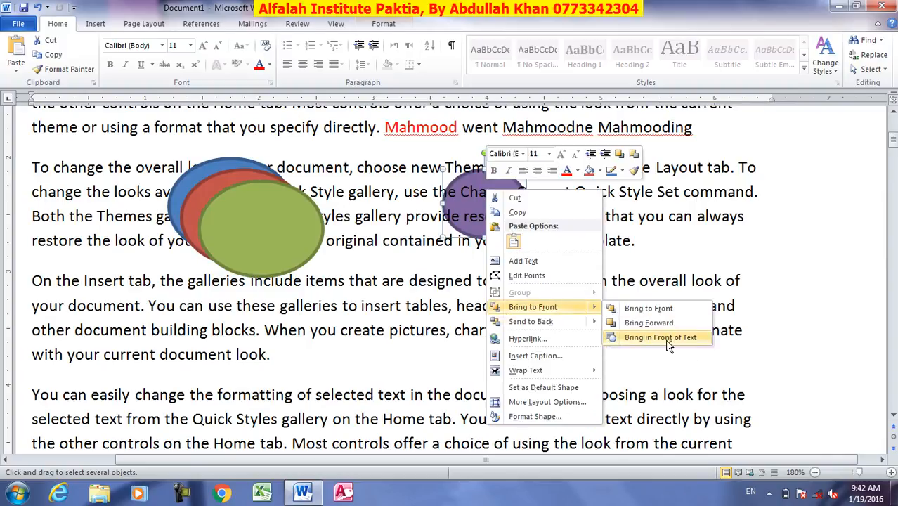
click(665, 338)
click(229, 230)
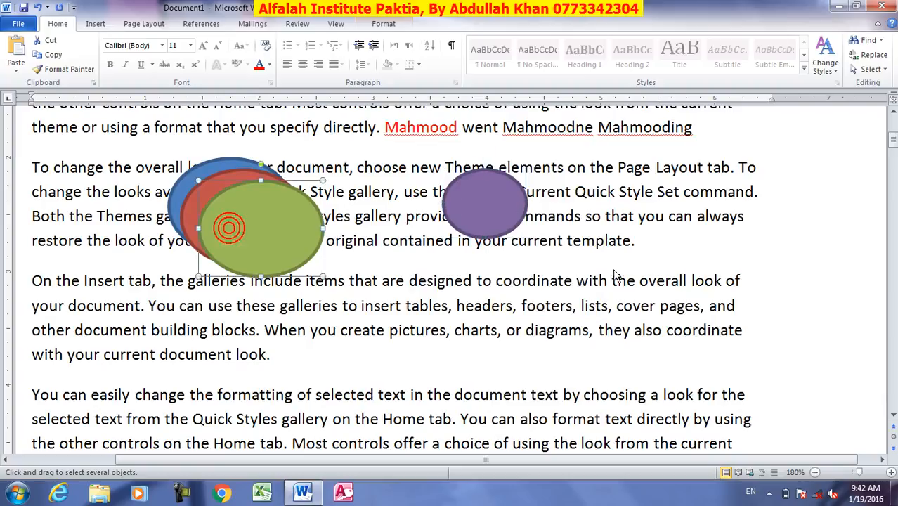
Leave object selection and apply the Heading 1 style to the word "blocks" in the "On the Insert tab" paragraph on page 2
click(877, 70)
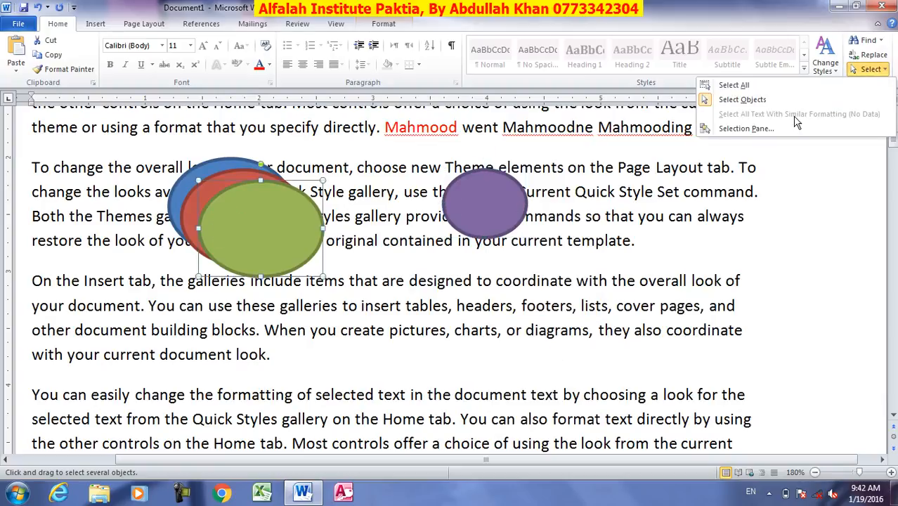
click(396, 321)
scroll(403, 312, up, 5)
scroll(415, 324, down, 6)
scroll(420, 329, up, 4)
scroll(415, 324, down, 4)
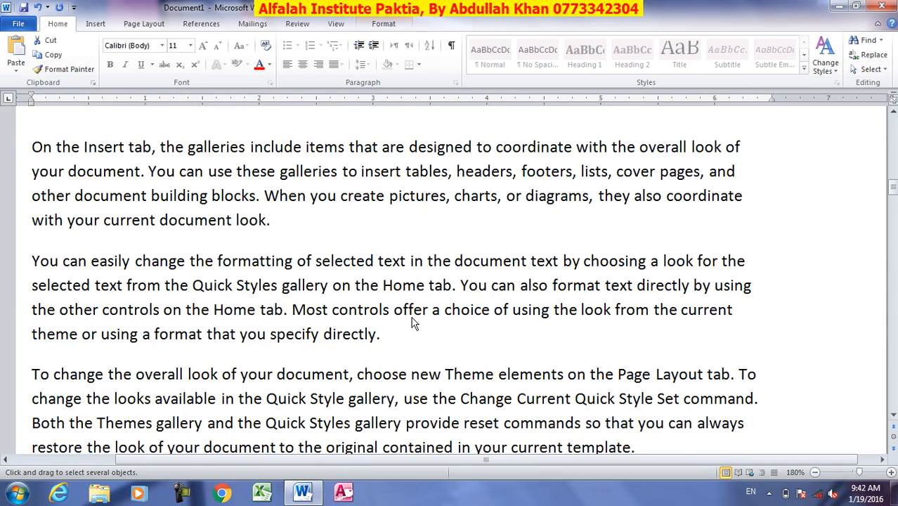
double_click(228, 195)
click(583, 55)
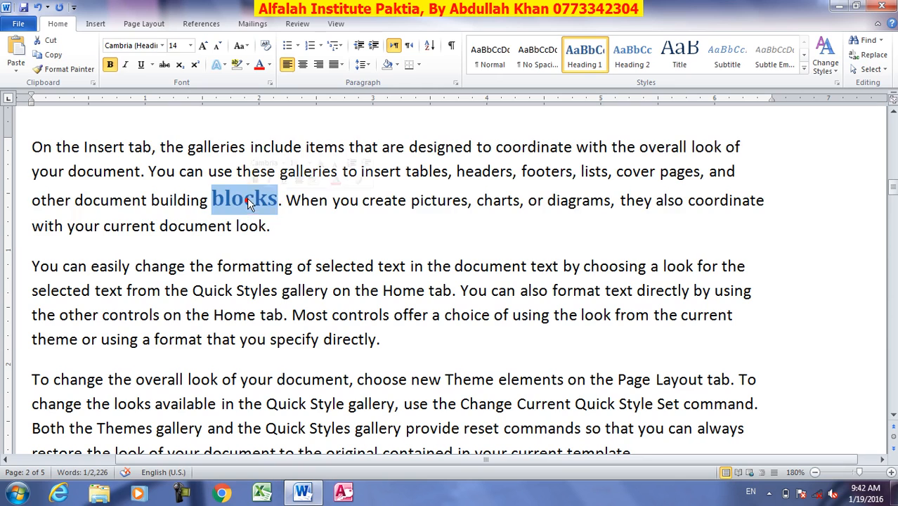
Apply Heading 1 to the whole paragraph containing "blocks" so that every word takes the style
triple_click(241, 197)
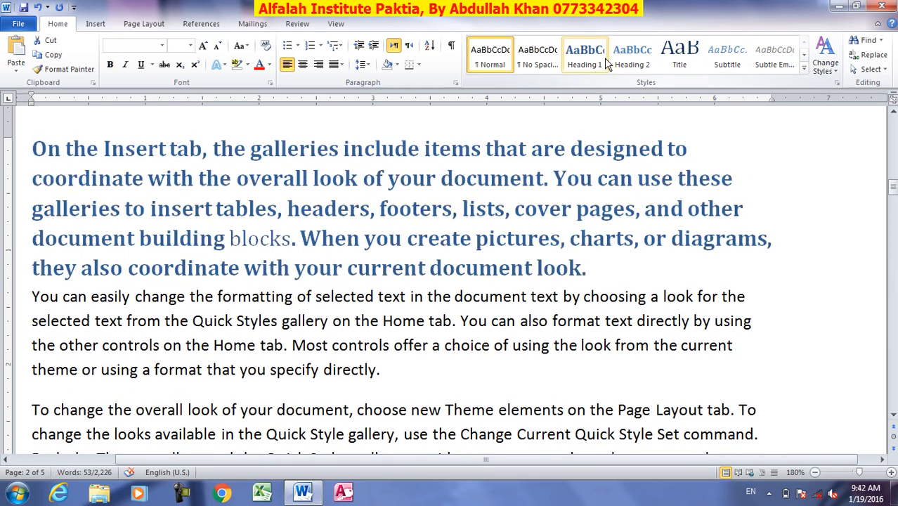
click(602, 57)
scroll(367, 255, down, 3)
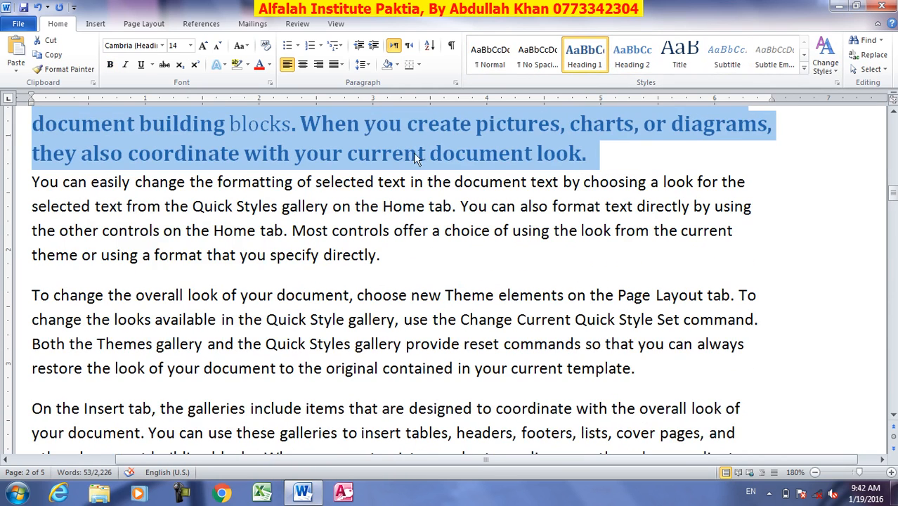
scroll(413, 153, up, 2)
click(583, 55)
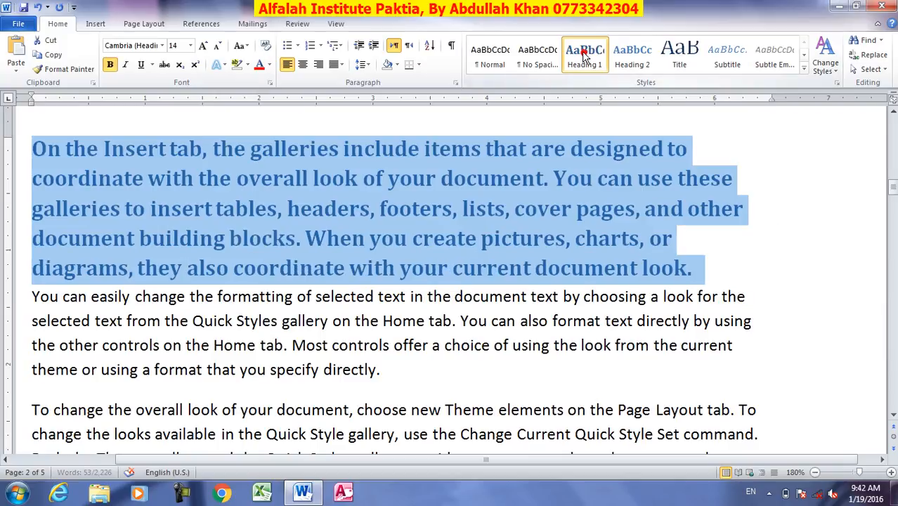
Apply the Heading 1 style to the page 2 paragraph beginning "To change the overall look of your document"
click(218, 321)
scroll(241, 321, down, 1)
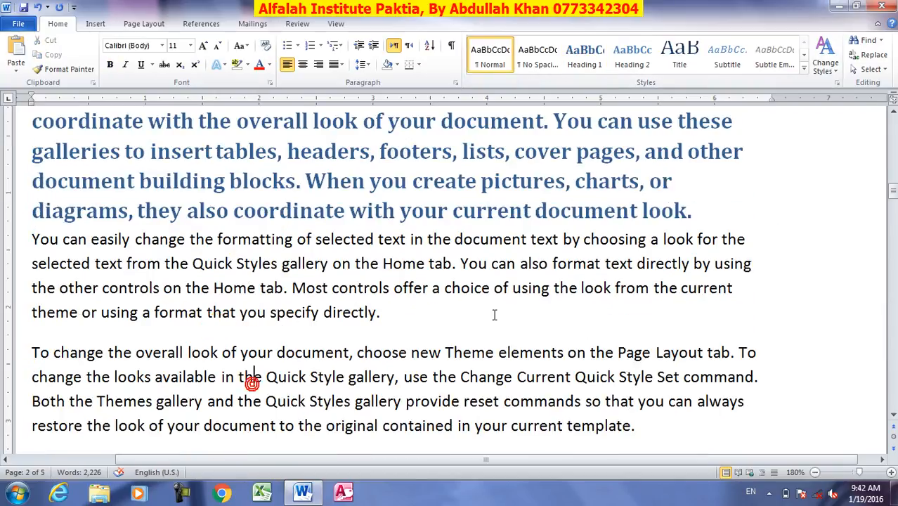
click(594, 65)
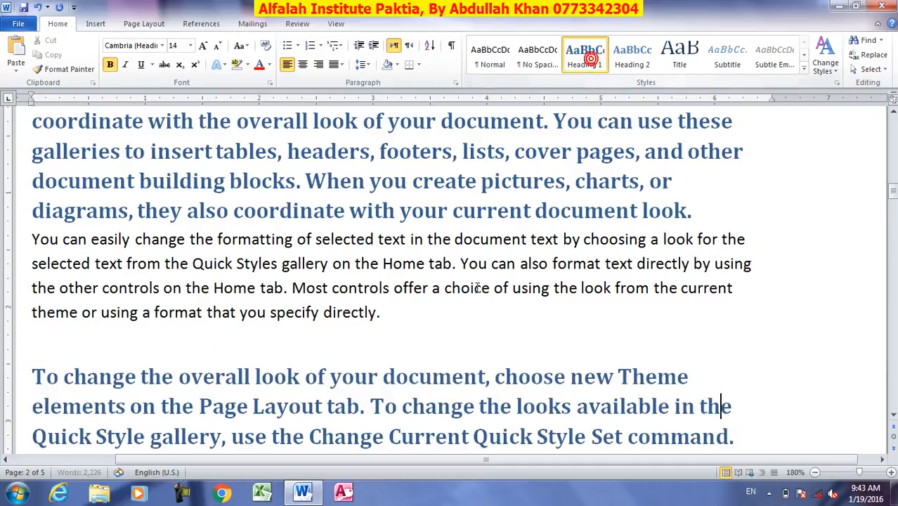
scroll(457, 320, down, 2)
scroll(456, 317, up, 2)
Select all text with formatting similar to the Heading 1 paragraph containing "headers, footers, lists"
click(278, 309)
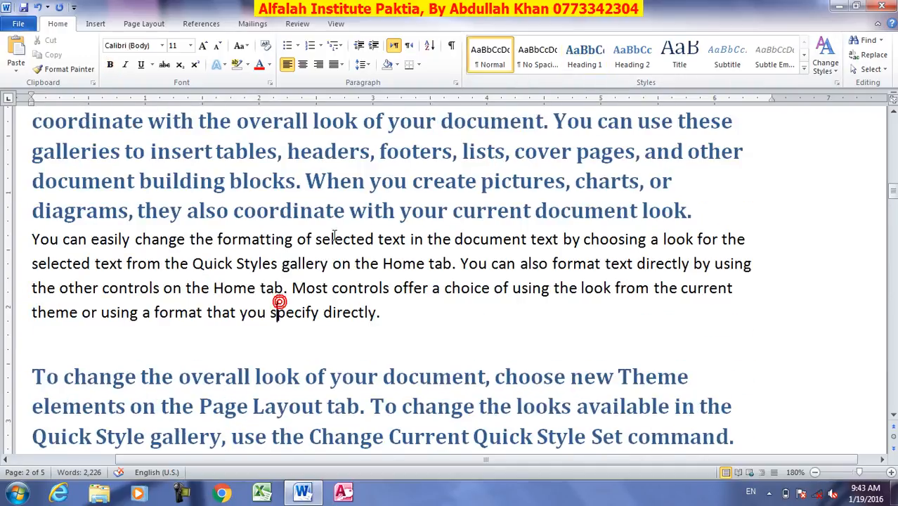
click(309, 146)
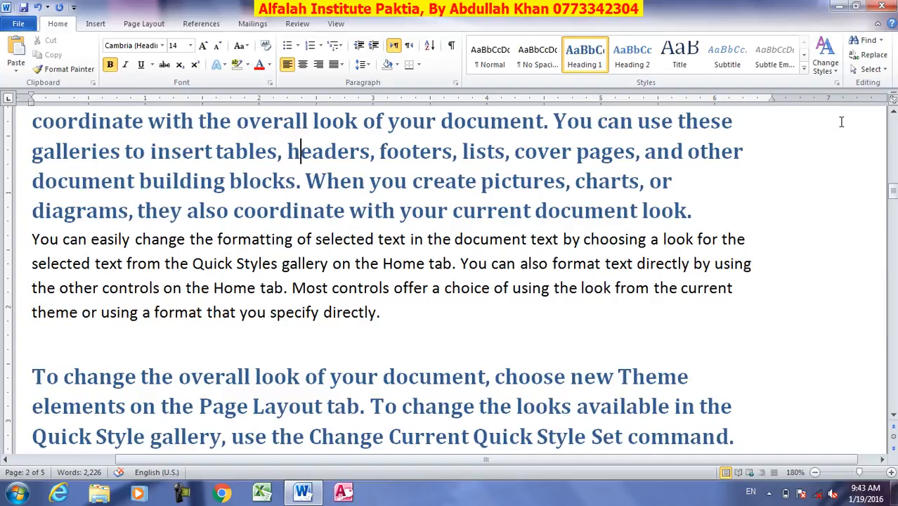
click(870, 69)
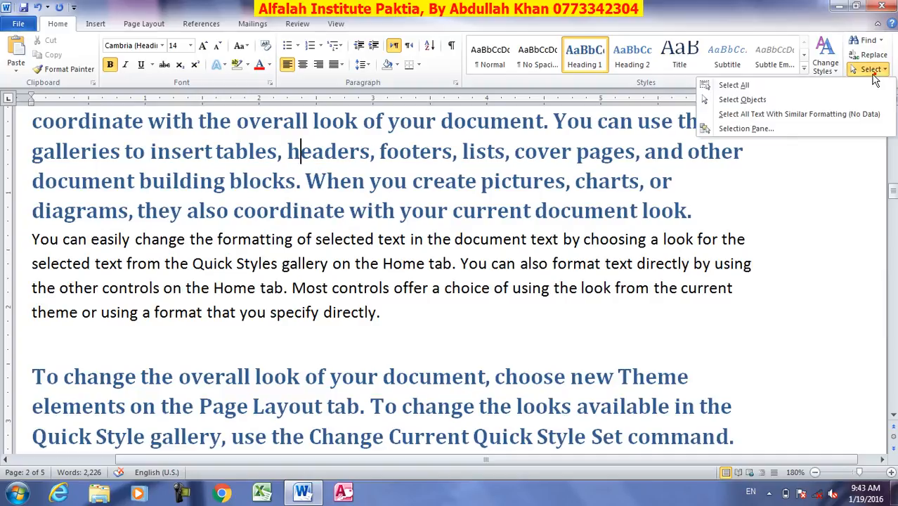
click(817, 116)
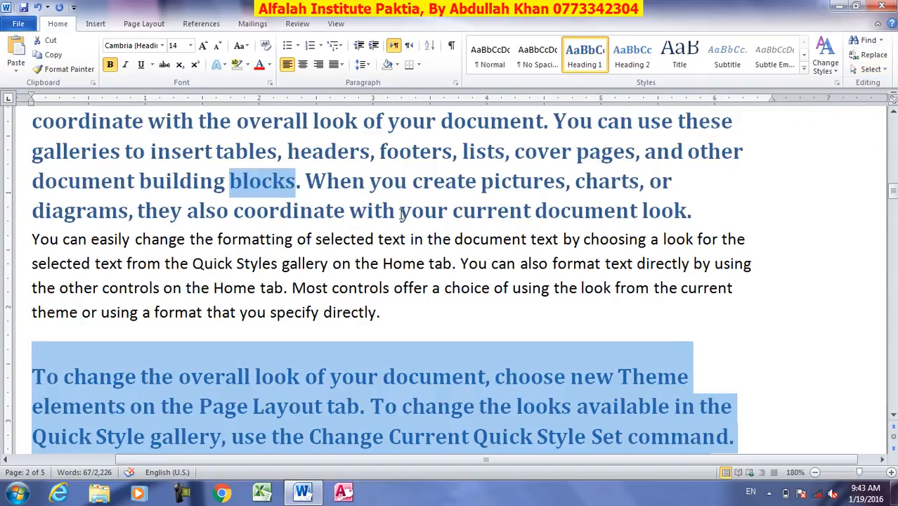
Select all text formatted like the Heading 1 sentence beginning "When you create pictures, charts" on page 2
click(405, 181)
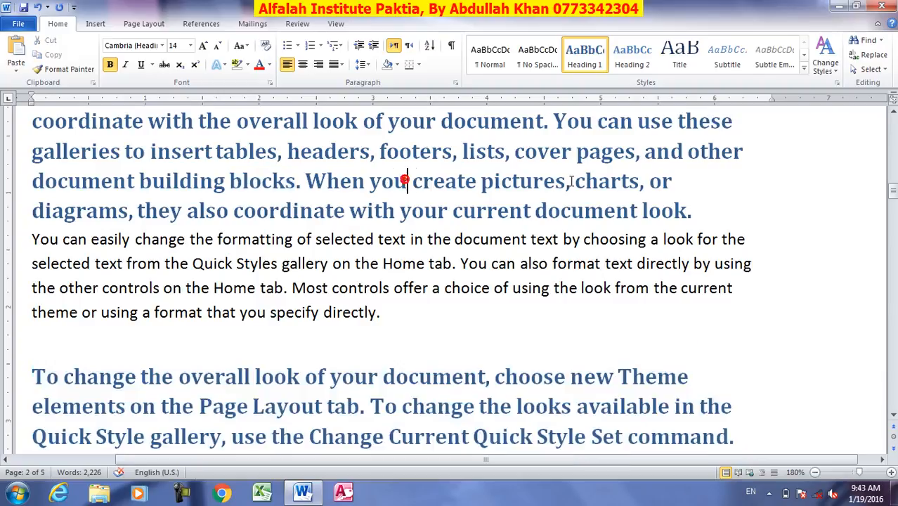
click(882, 70)
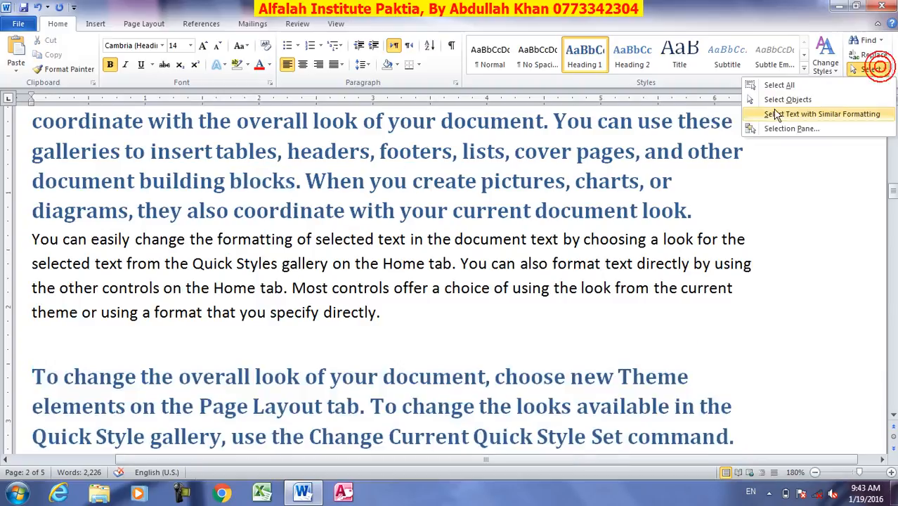
click(782, 114)
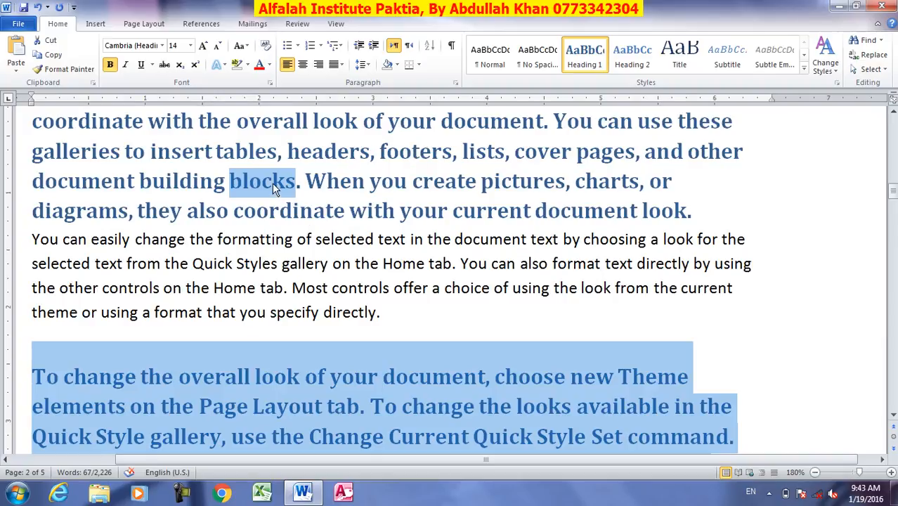
Apply the Heading 1 style to the lower page 2 paragraph beginning "You can easily change the formatting of selected text"
scroll(349, 285, down, 5)
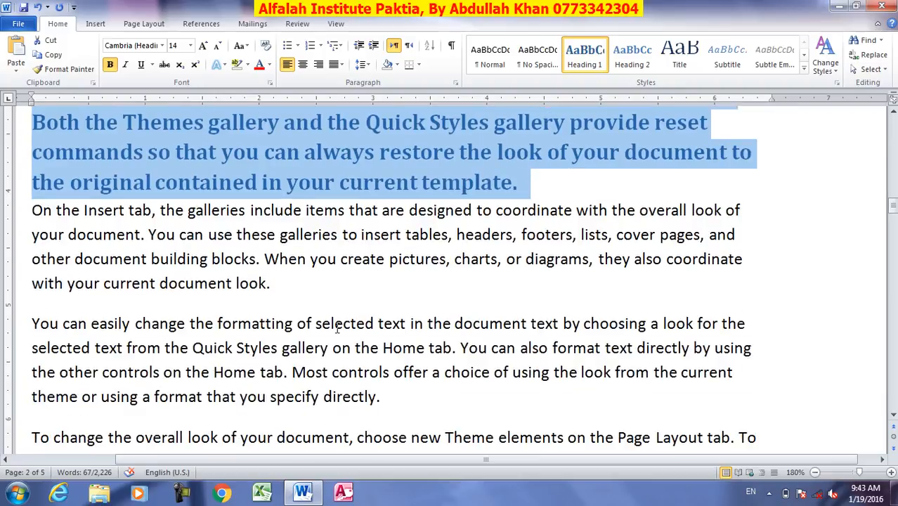
click(133, 368)
drag(397, 401, 42, 325)
click(595, 71)
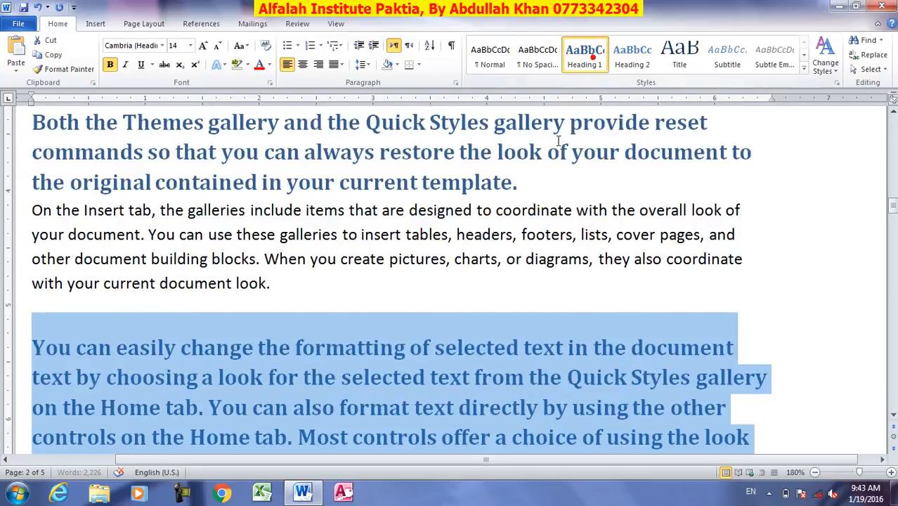
Select all text with formatting similar to the Heading 1 paragraph "You can easily change the formatting" and review the selected passages
click(269, 377)
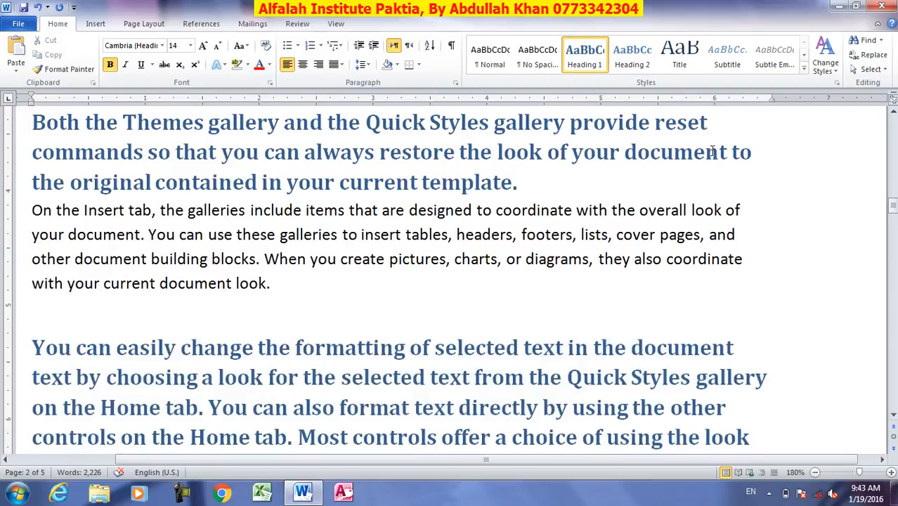
click(879, 70)
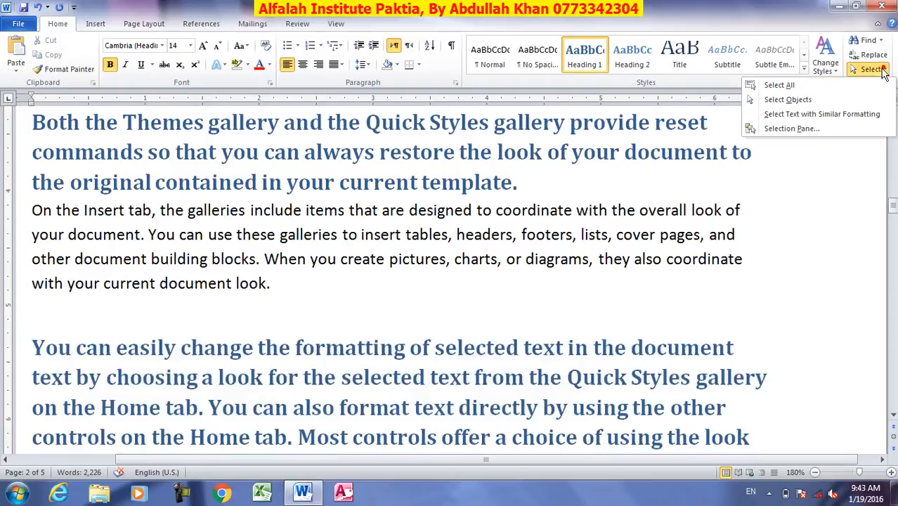
click(786, 115)
scroll(528, 309, up, 3)
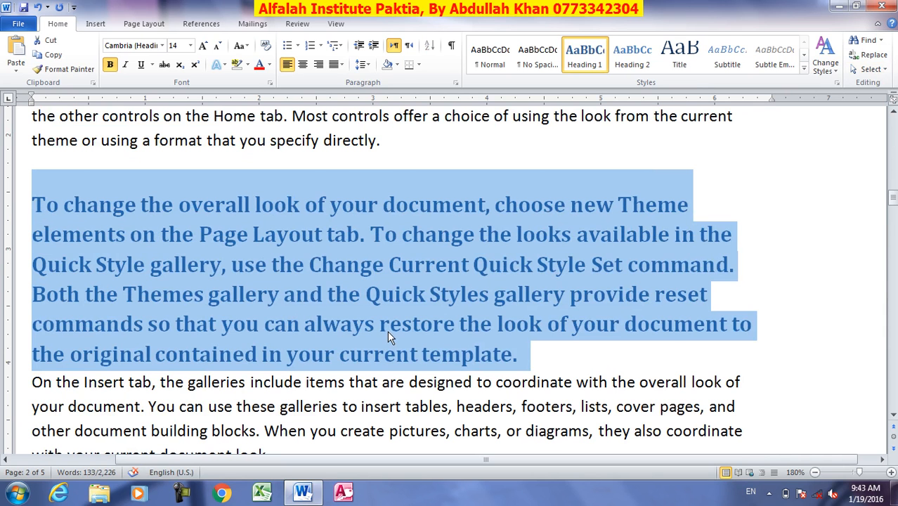
scroll(388, 330, up, 5)
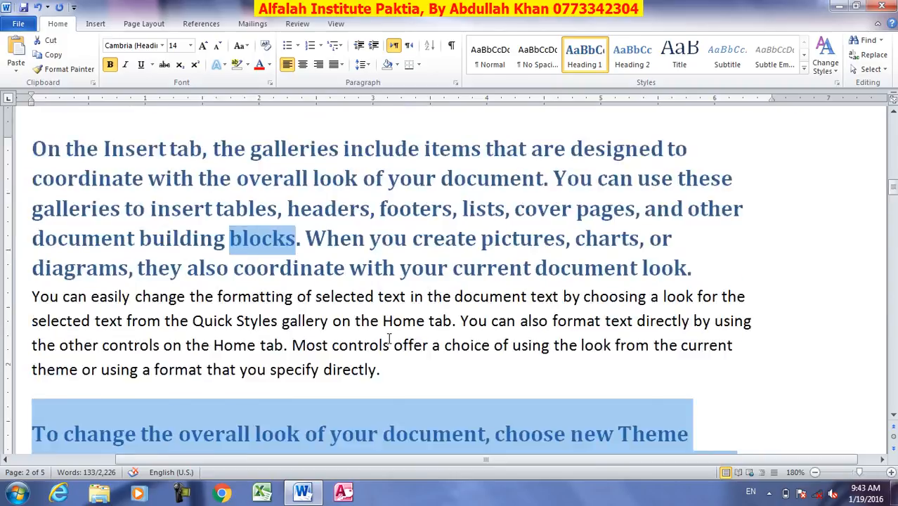
scroll(492, 296, down, 4)
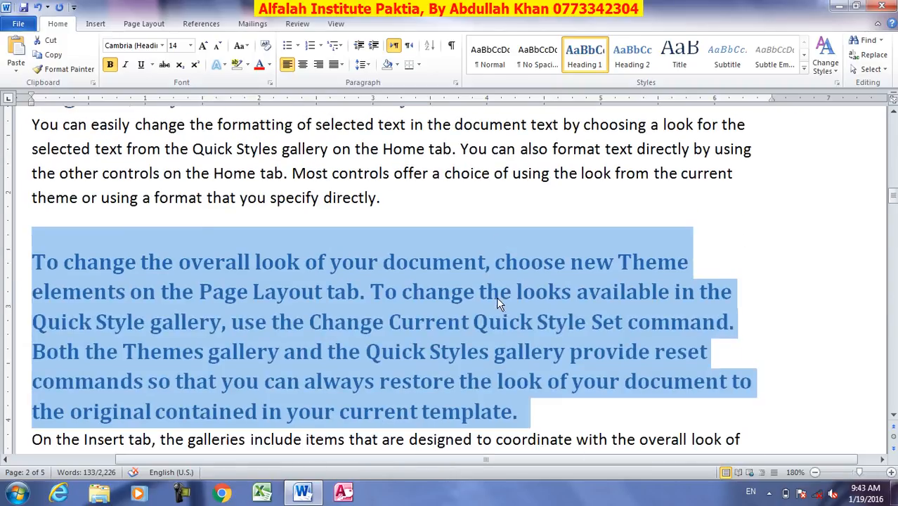
Select all text formatted like the Normal paragraph beginning "You can easily change the formatting" and make it 12 pt bold
click(333, 149)
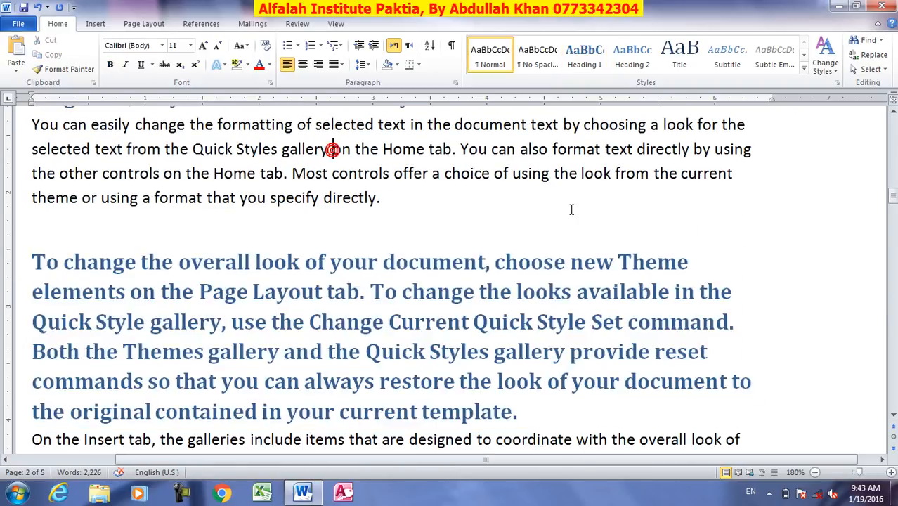
click(876, 74)
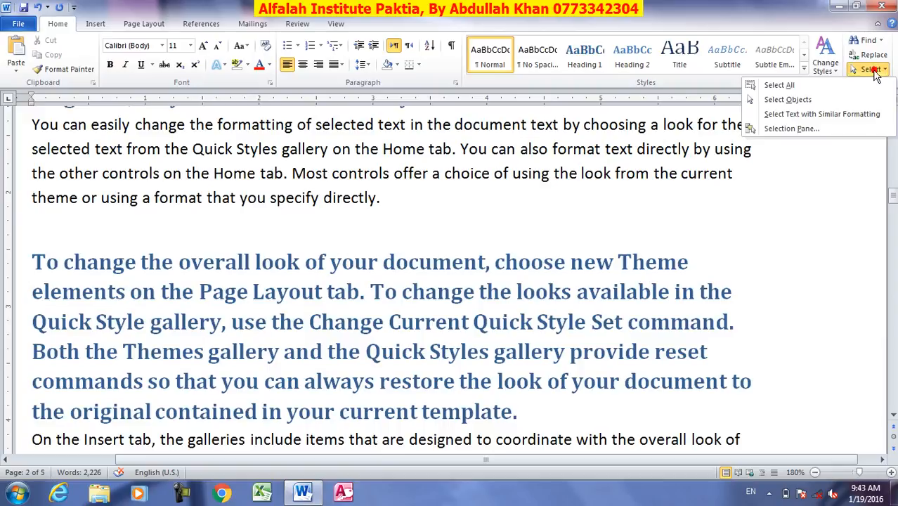
click(790, 119)
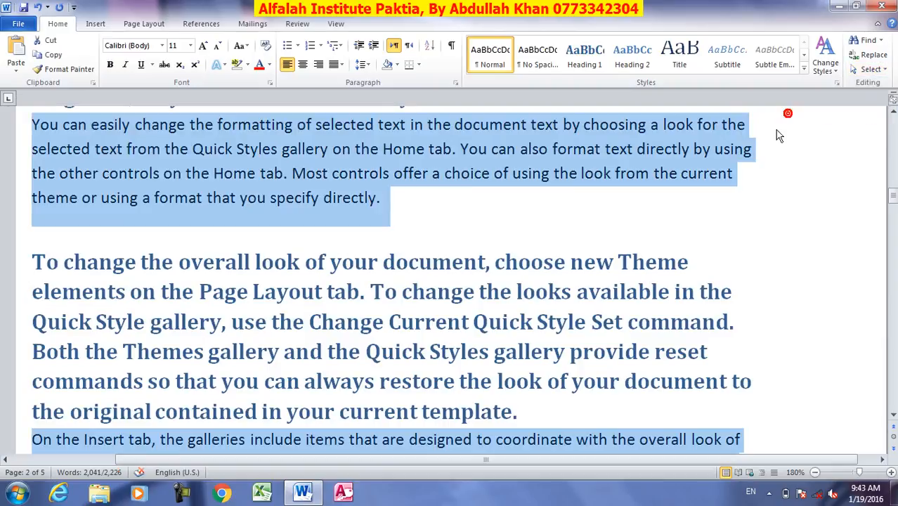
scroll(562, 278, down, 6)
scroll(571, 315, down, 5)
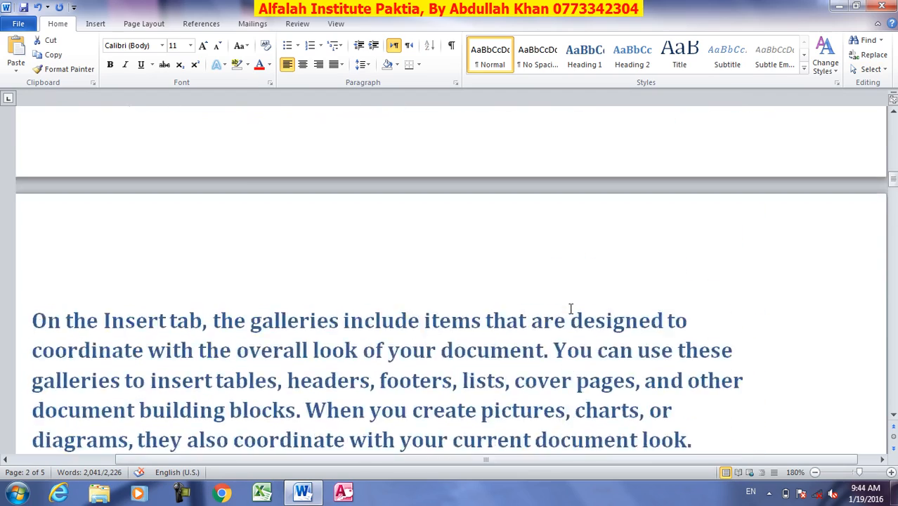
scroll(571, 313, down, 10)
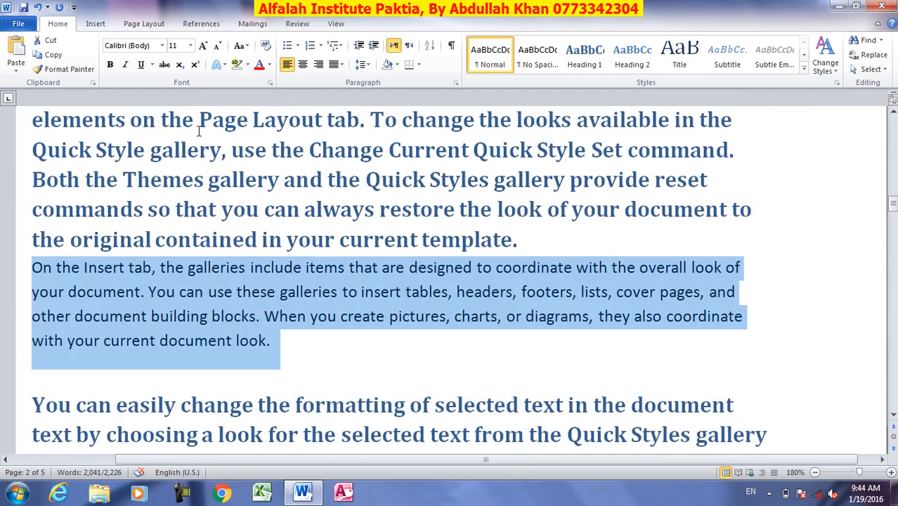
click(203, 45)
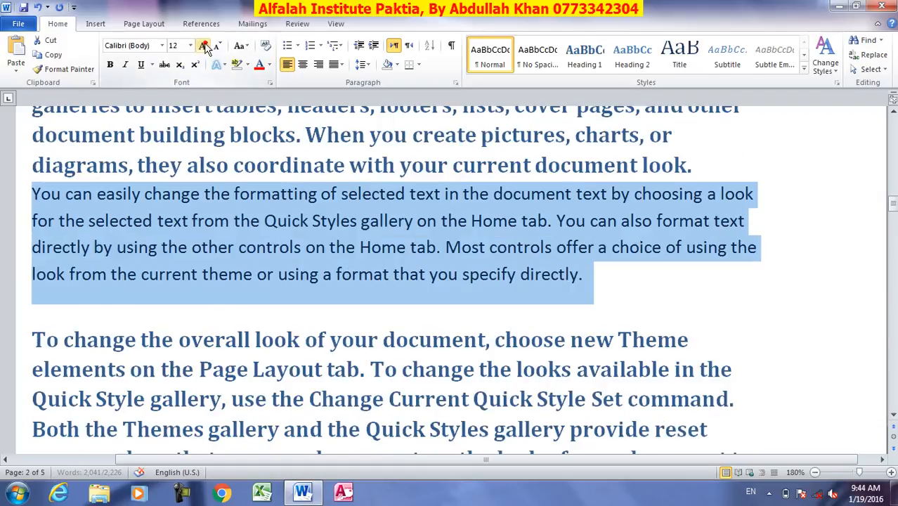
click(109, 64)
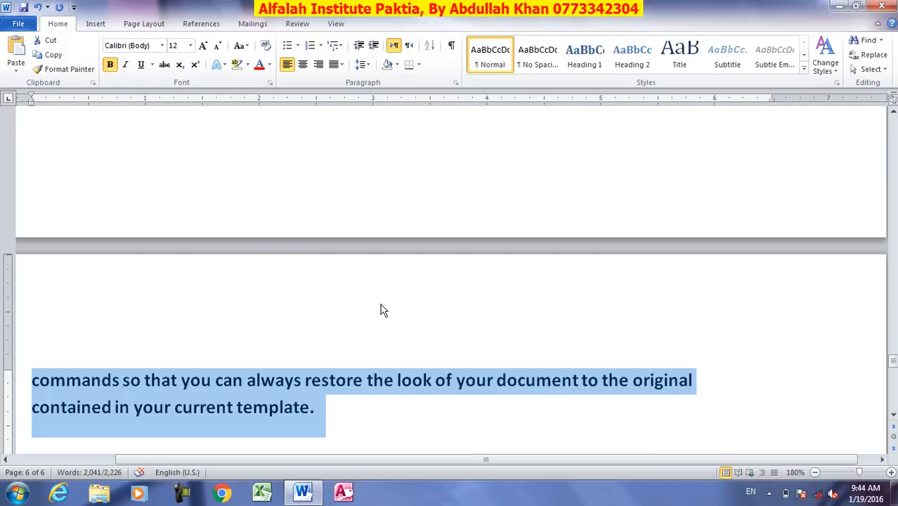
Show the Selection and Visibility list for the shapes on page 1, where the overlapping ovals are
click(269, 383)
click(871, 69)
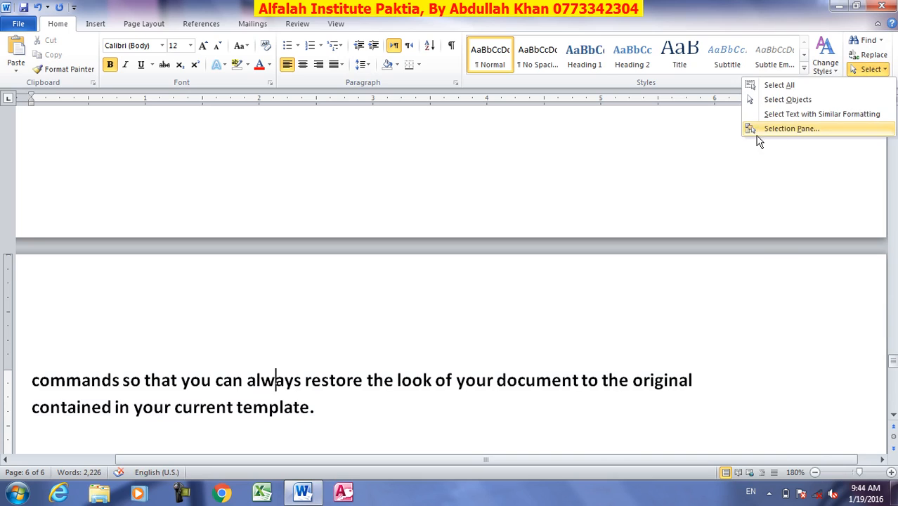
click(782, 130)
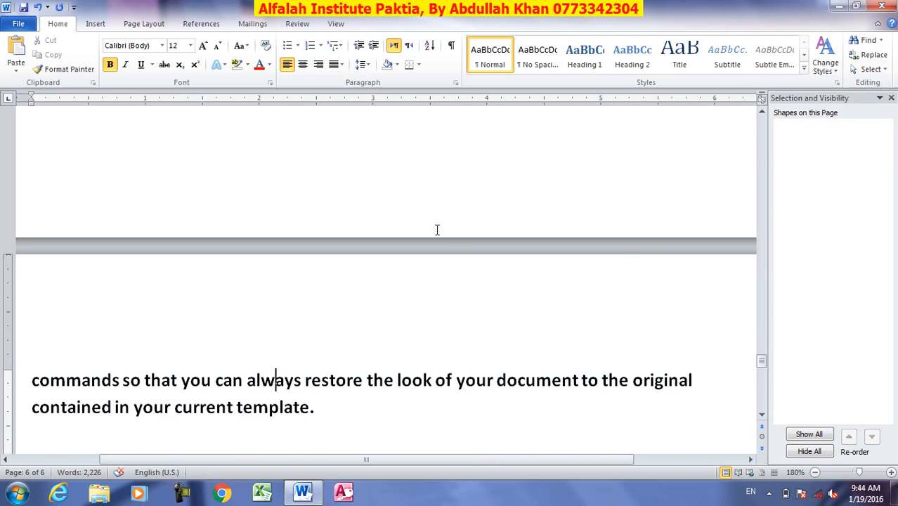
double_click(464, 259)
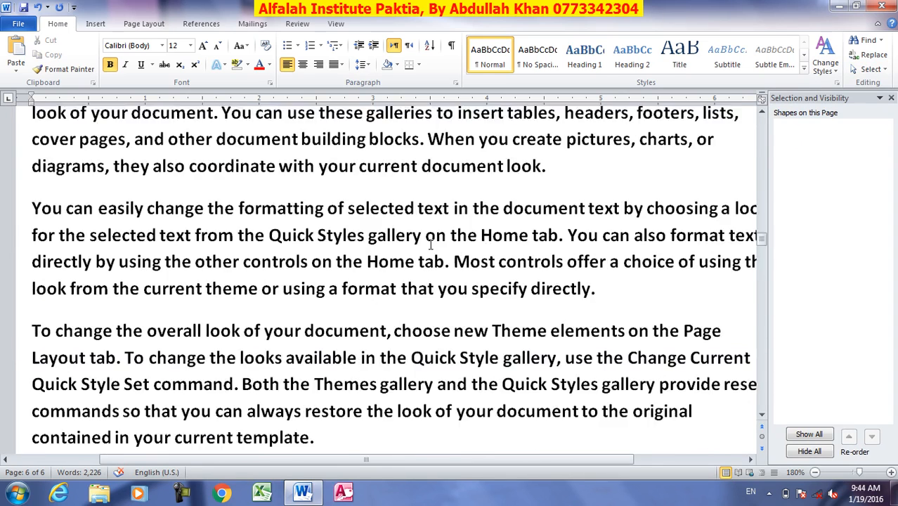
scroll(430, 244, up, 10)
scroll(421, 259, down, 3)
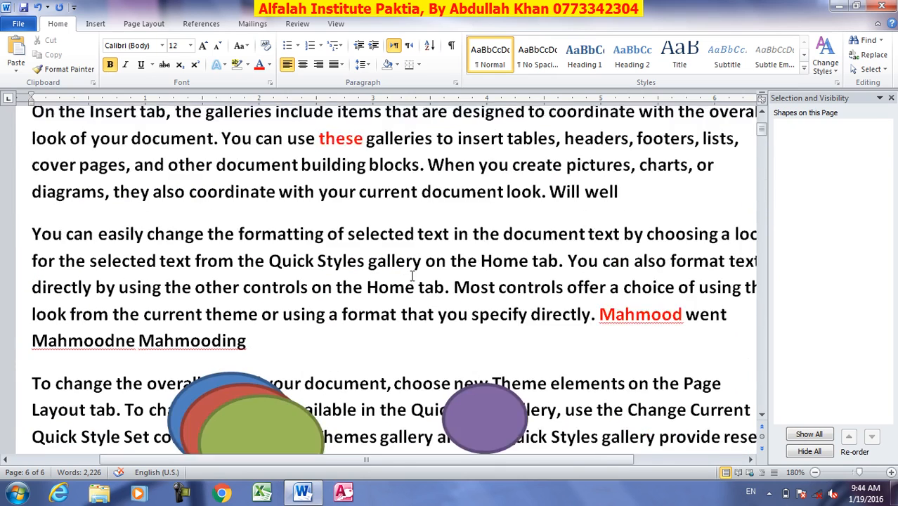
click(294, 221)
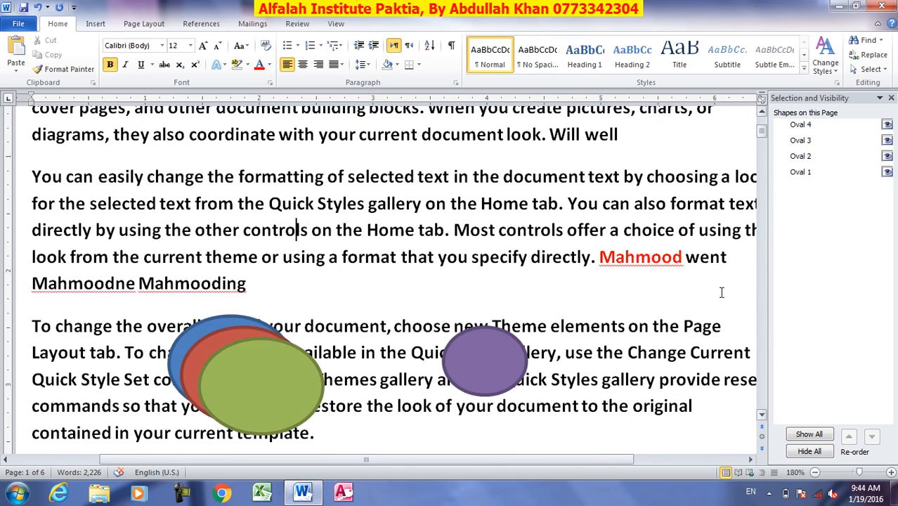
Select Oval 2, Oval 1 and Oval 4 in turn from the list of shapes on the page
click(800, 156)
click(800, 173)
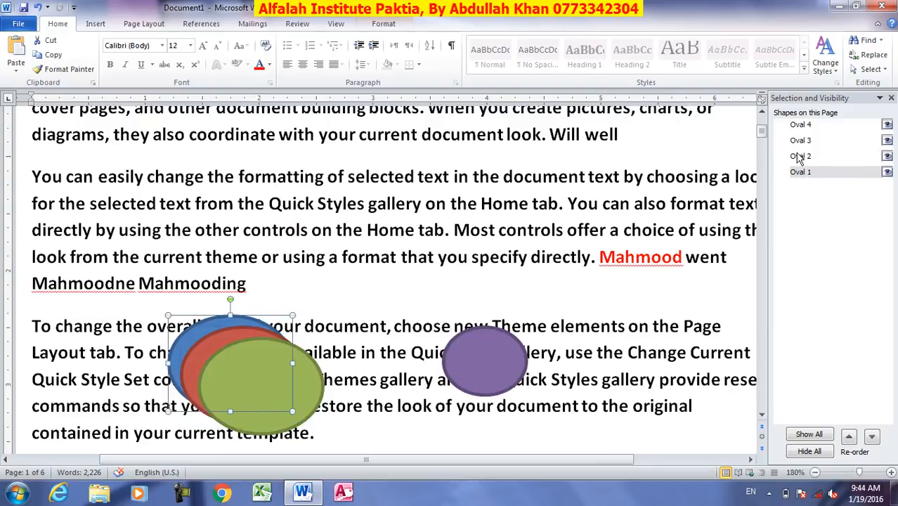
click(800, 125)
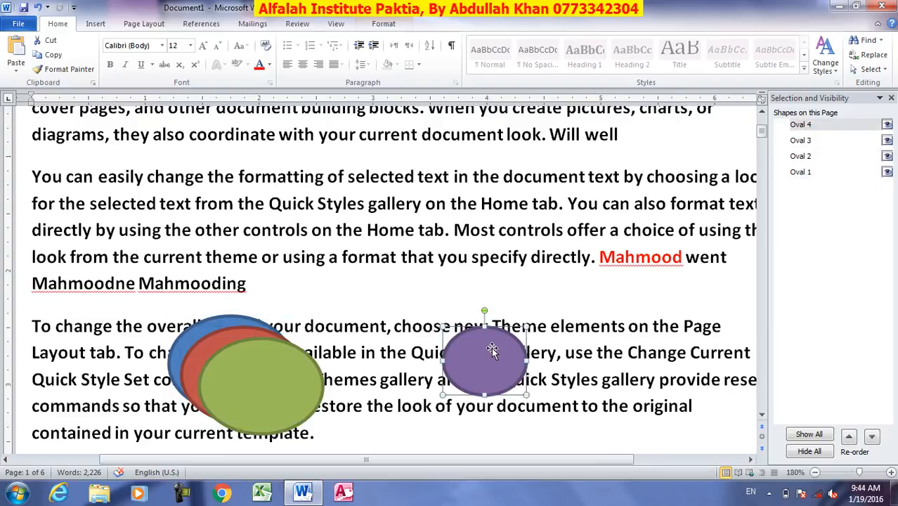
Hide Oval 4 and Oval 3 individually, hide all the remaining shapes, and show every shape again
click(888, 125)
click(887, 141)
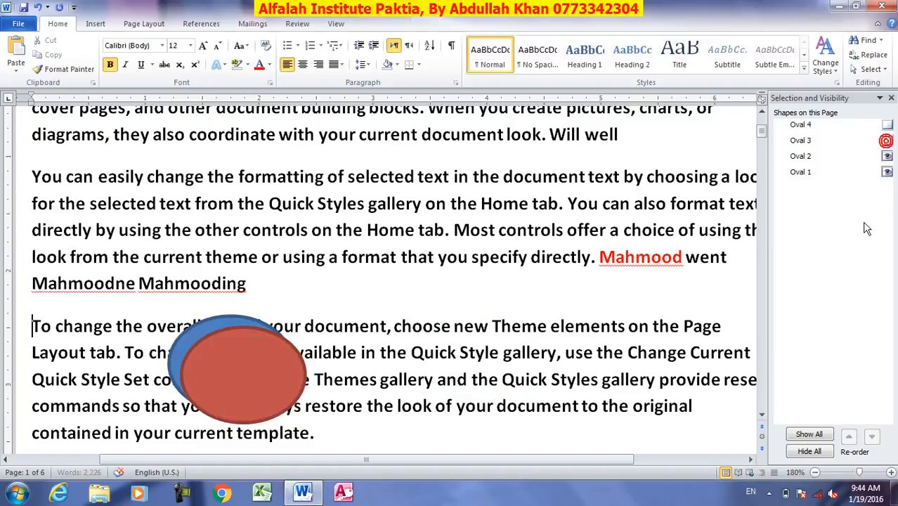
scroll(840, 249, down, 1)
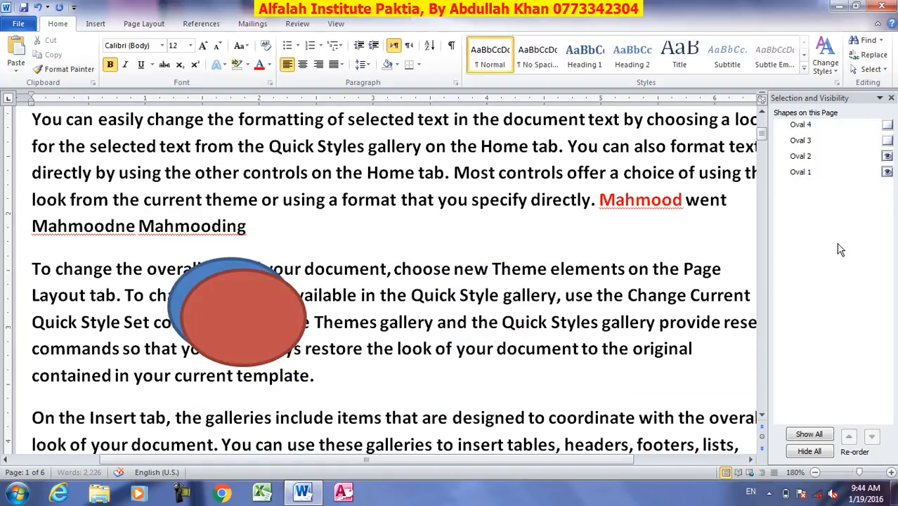
click(811, 452)
click(811, 434)
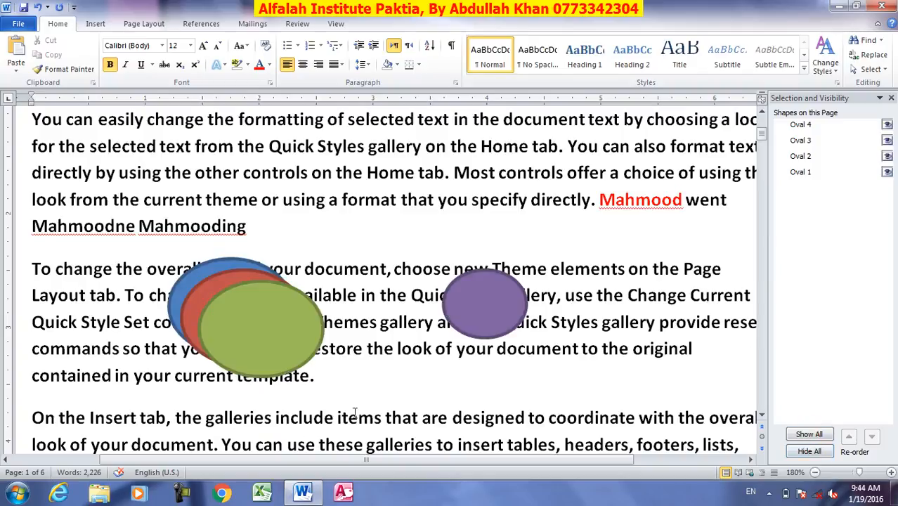
Send the green oval one level backward behind the red oval and bring it forward again
click(235, 318)
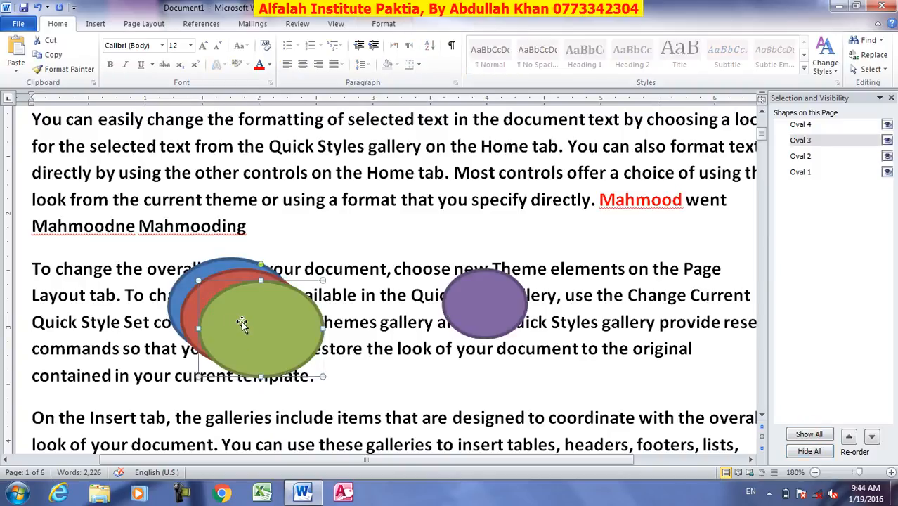
click(872, 438)
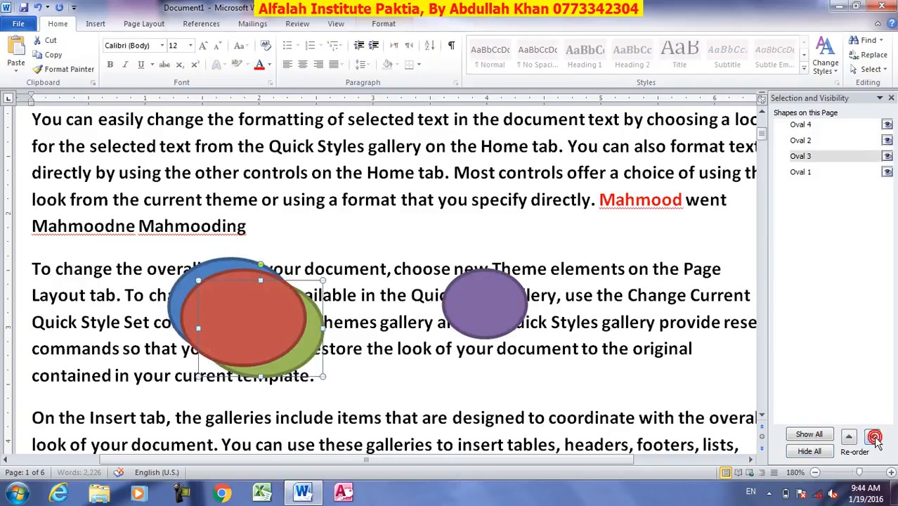
click(849, 437)
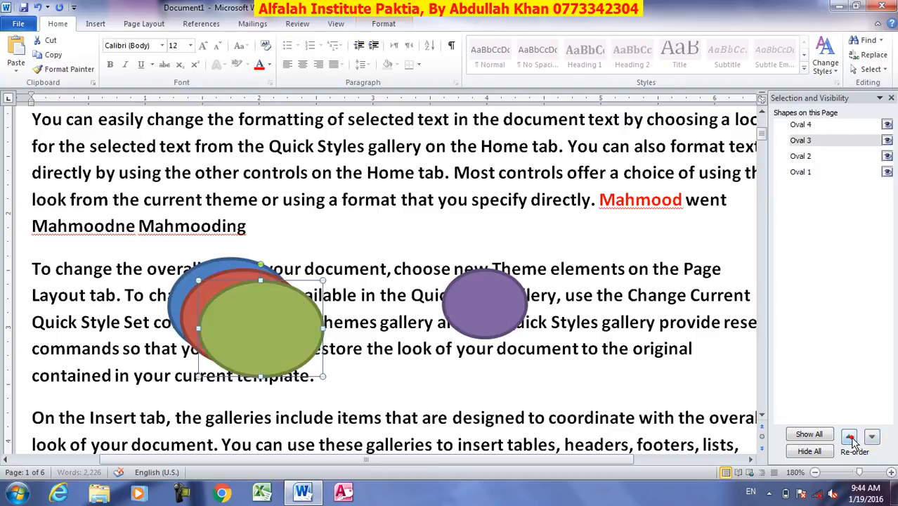
Bring the blue oval forward two levels and send it back to the bottom of the stack
click(176, 294)
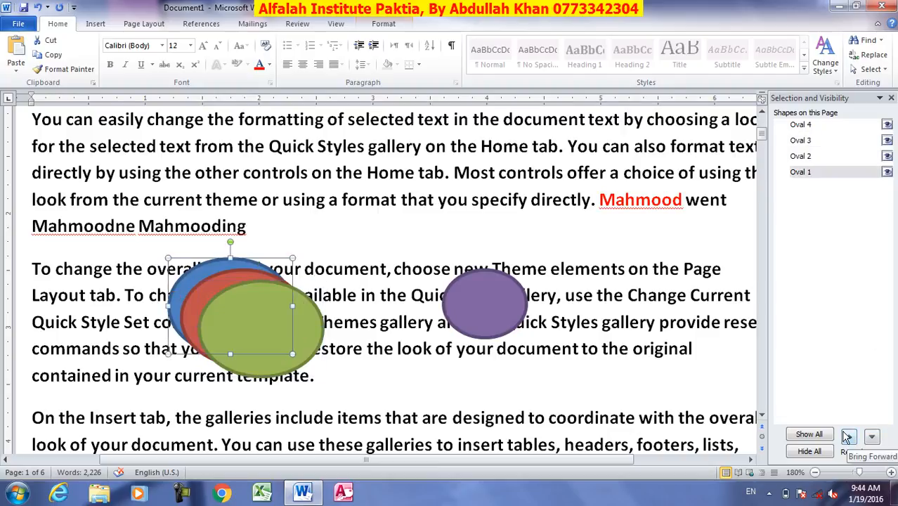
click(848, 437)
click(848, 437)
click(872, 437)
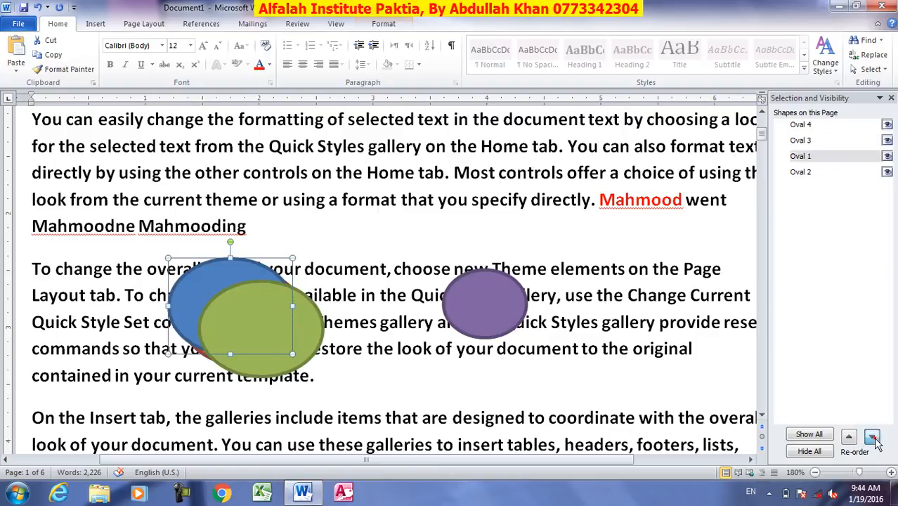
click(872, 437)
Close the Selection and Visibility pane and close Document1 without saving its changes
click(891, 99)
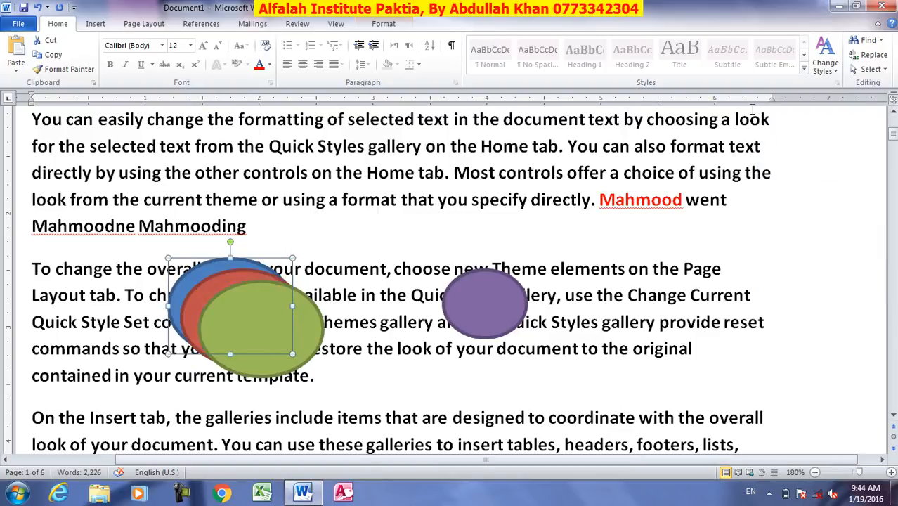
click(94, 24)
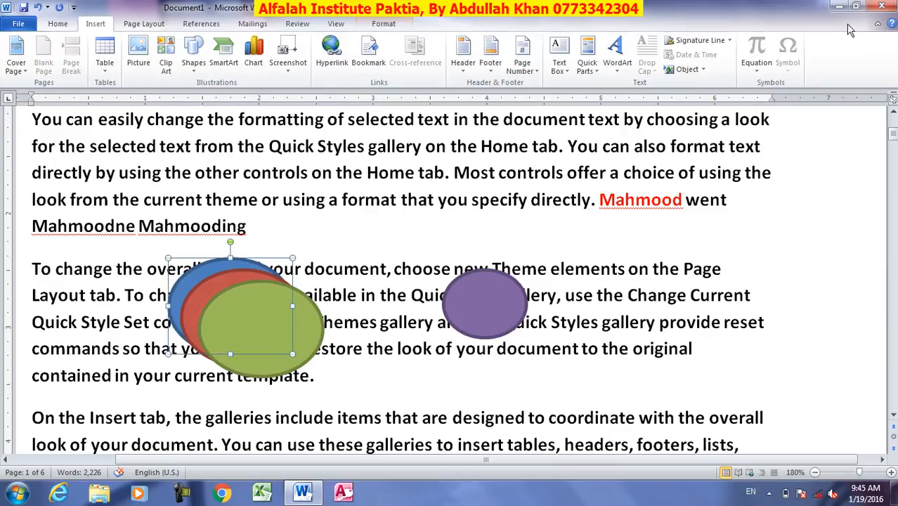
click(882, 6)
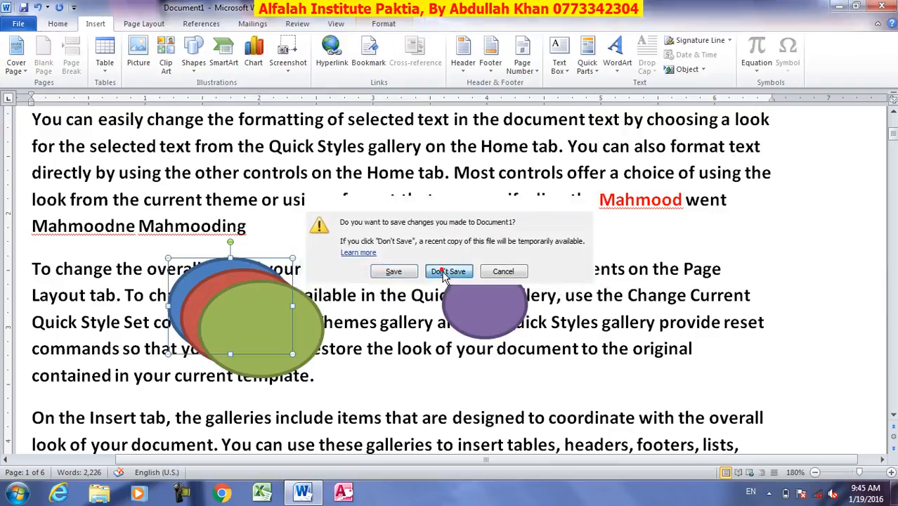